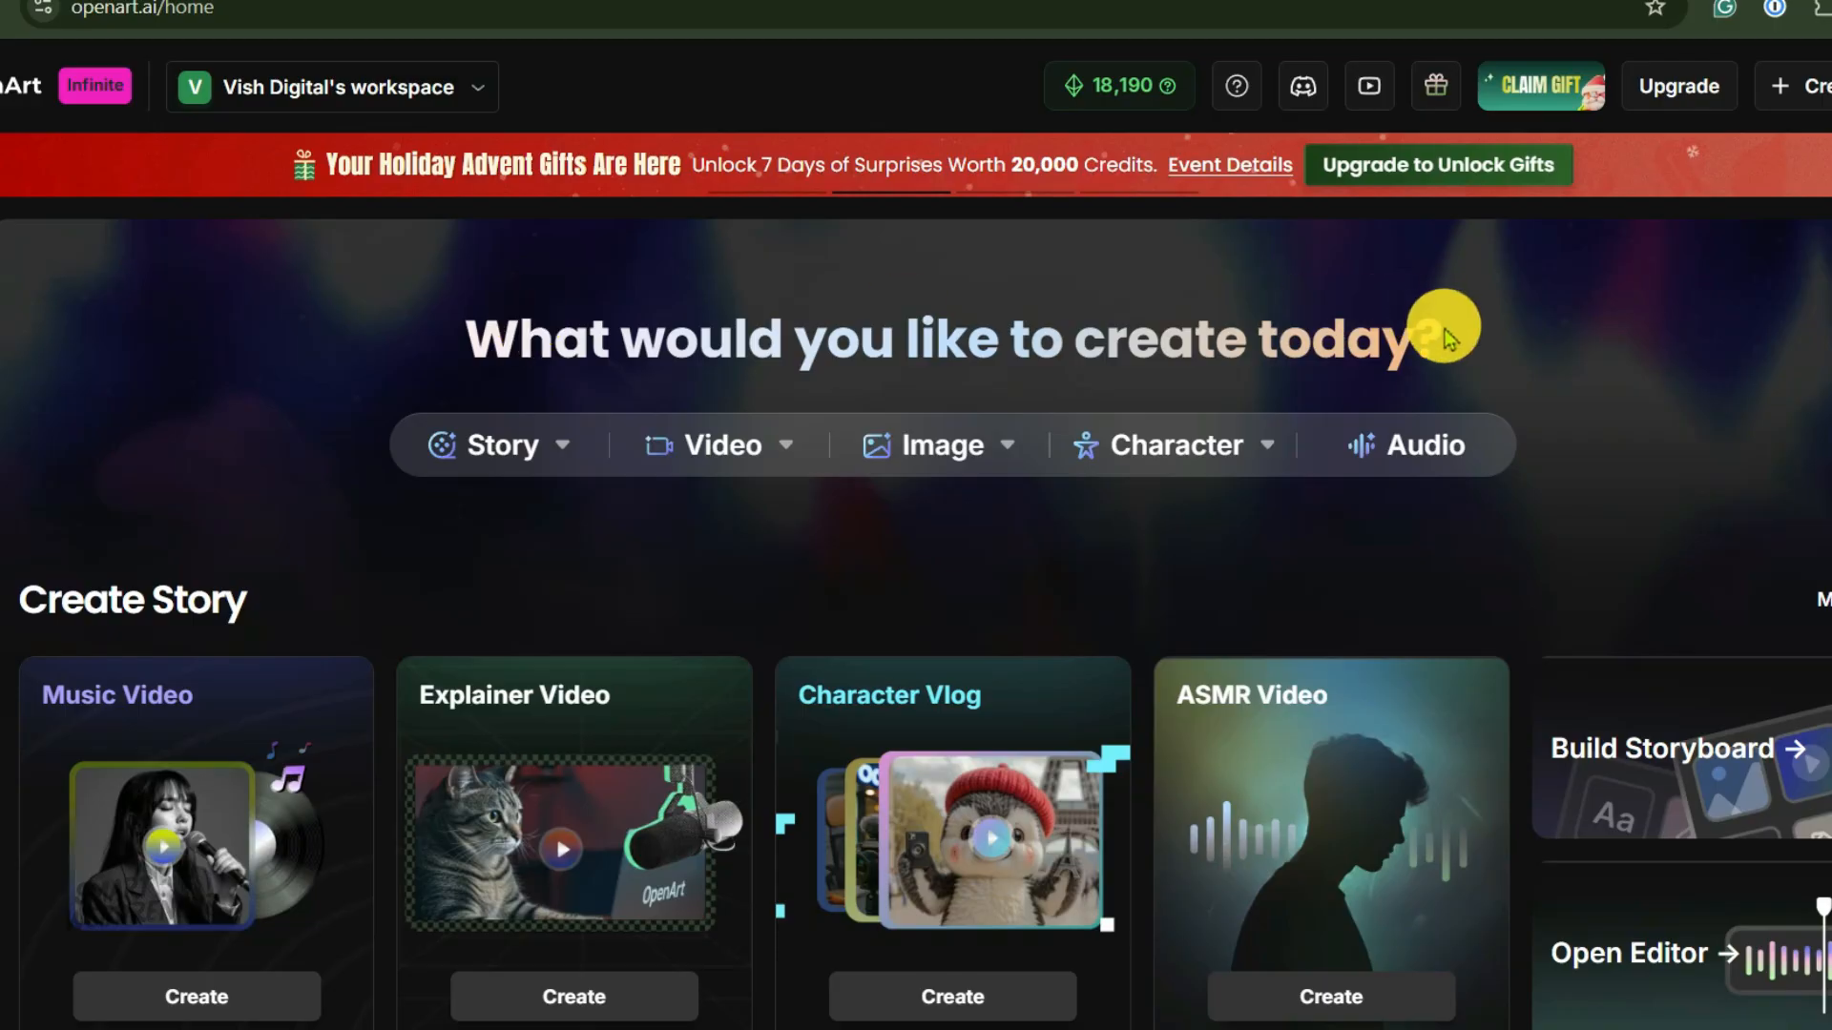
scroll(1418, 400, down, 5)
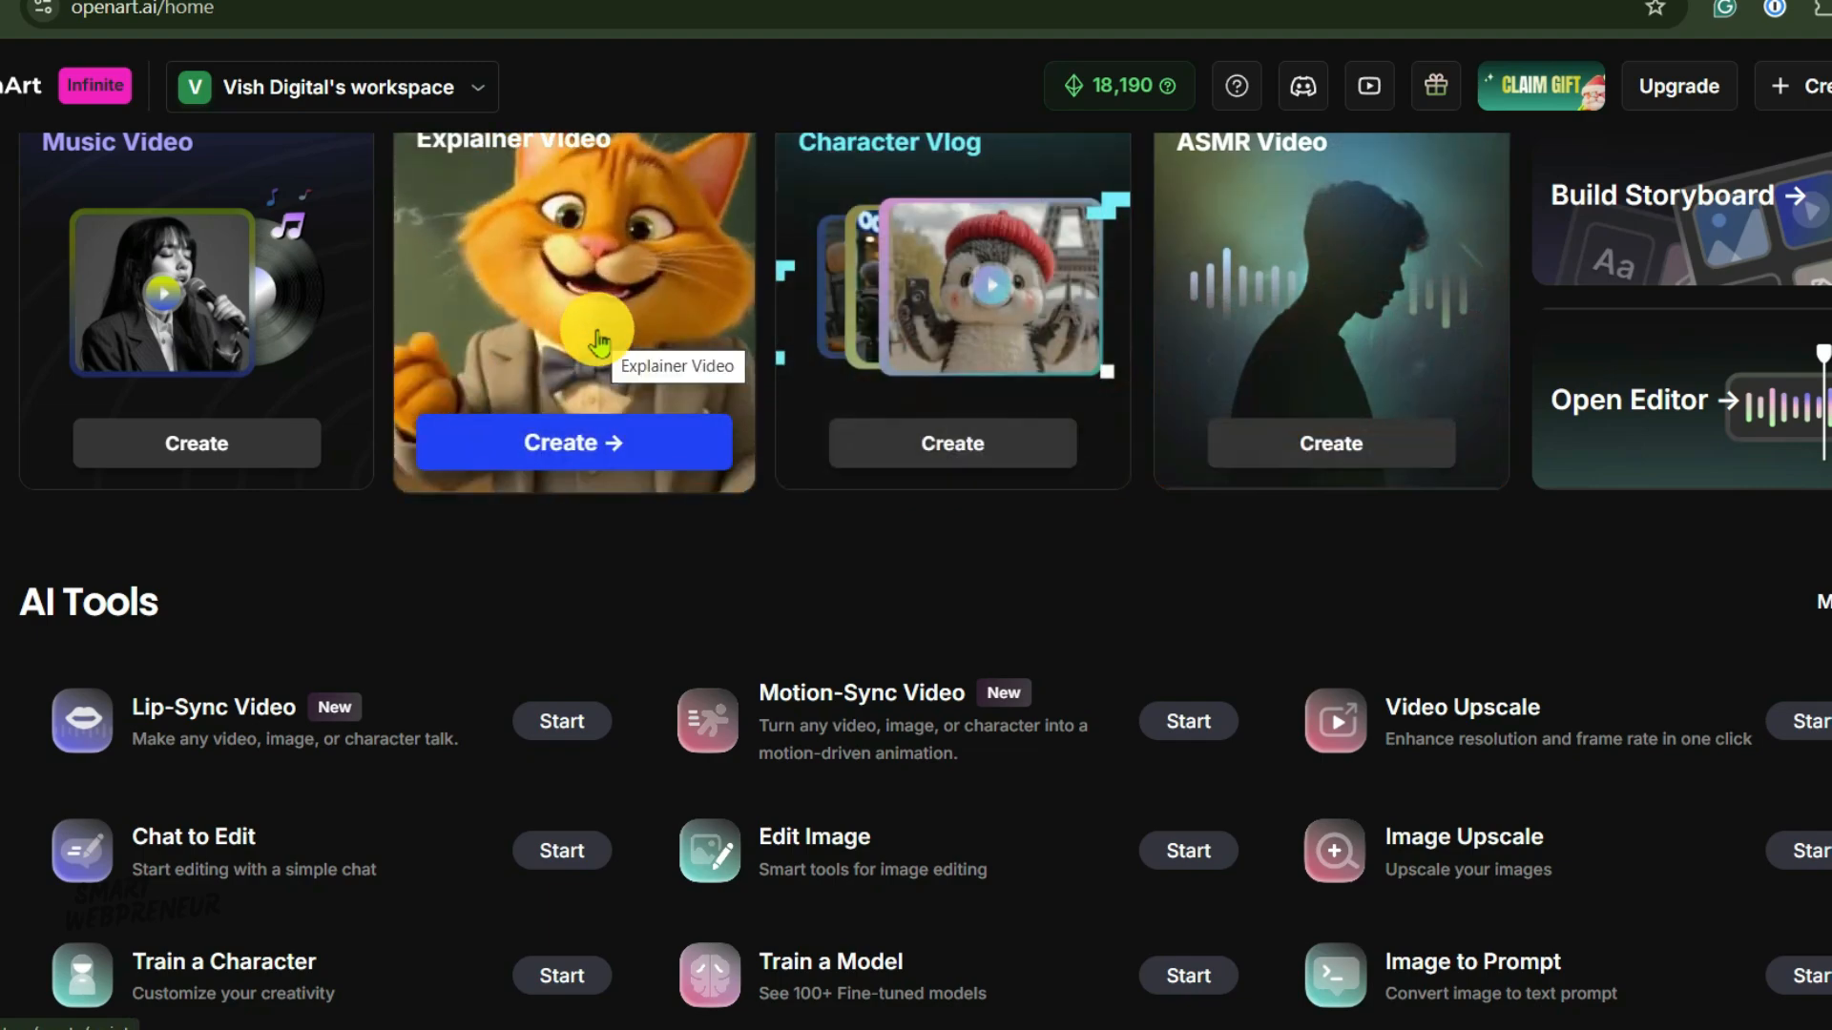
Open character creation and choose to start building a character from a text description.
scroll(656, 361, down, 10)
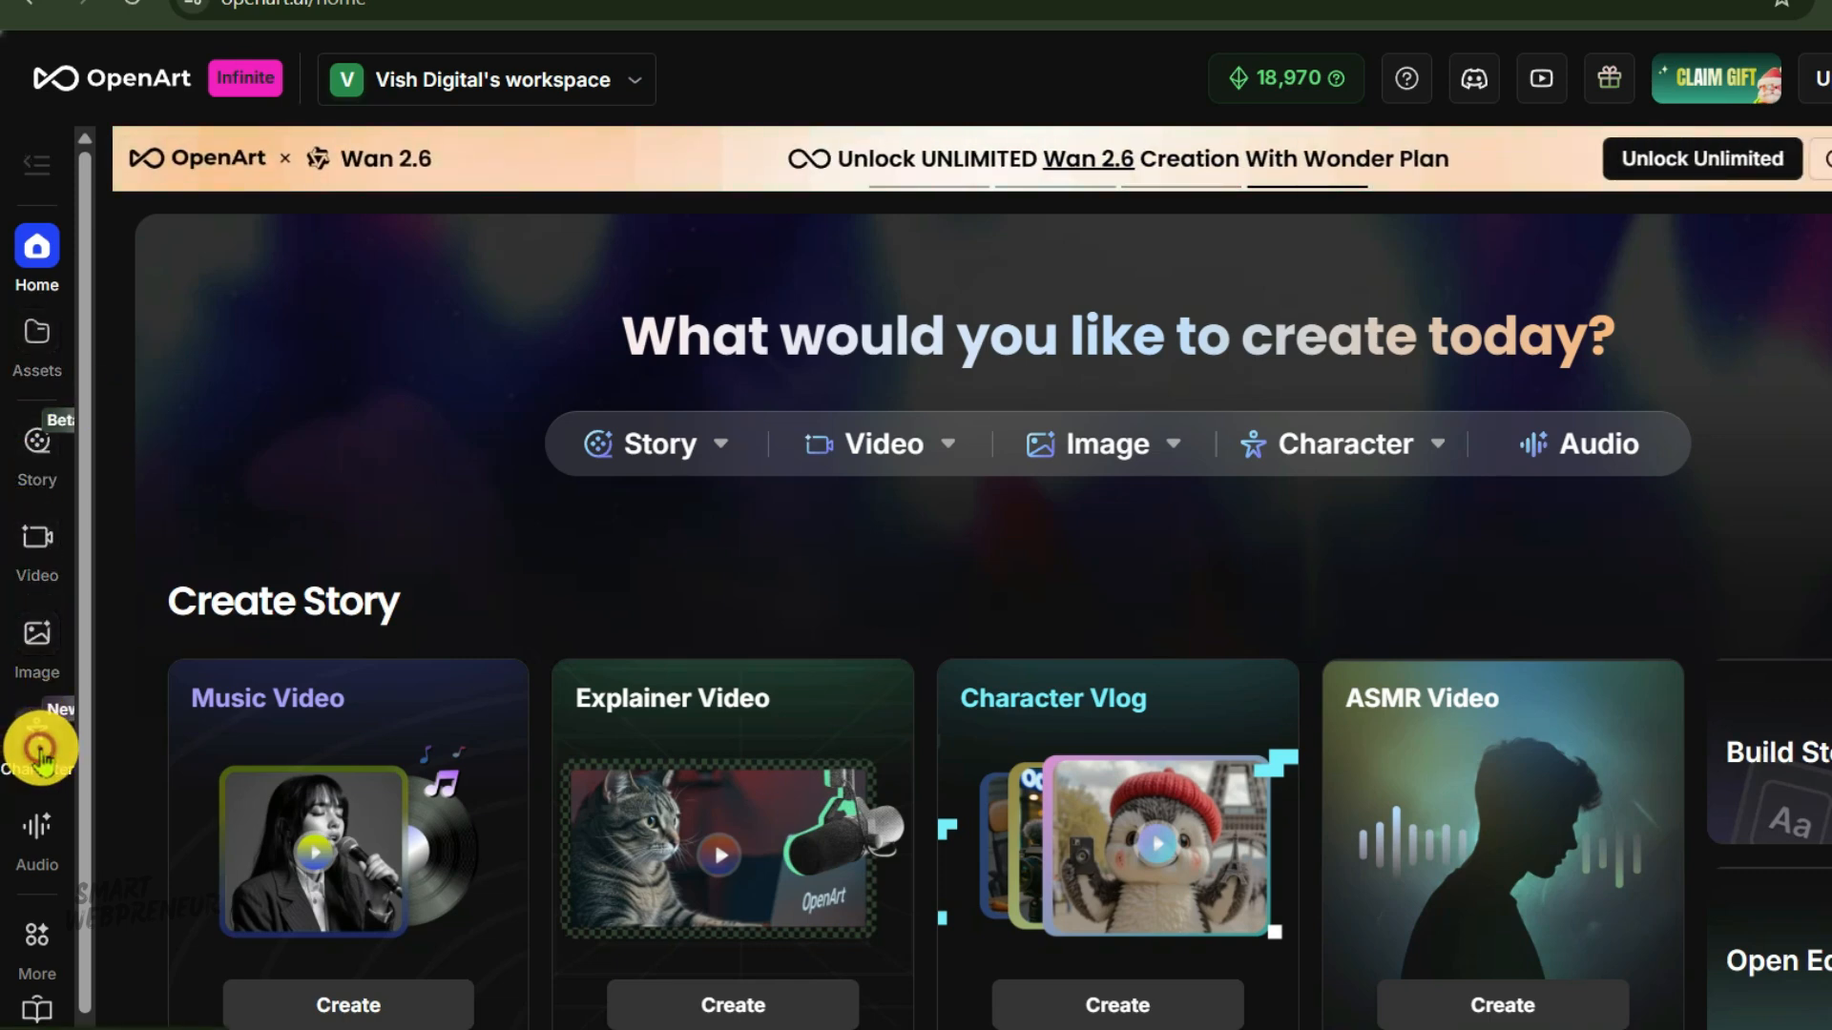
click(41, 759)
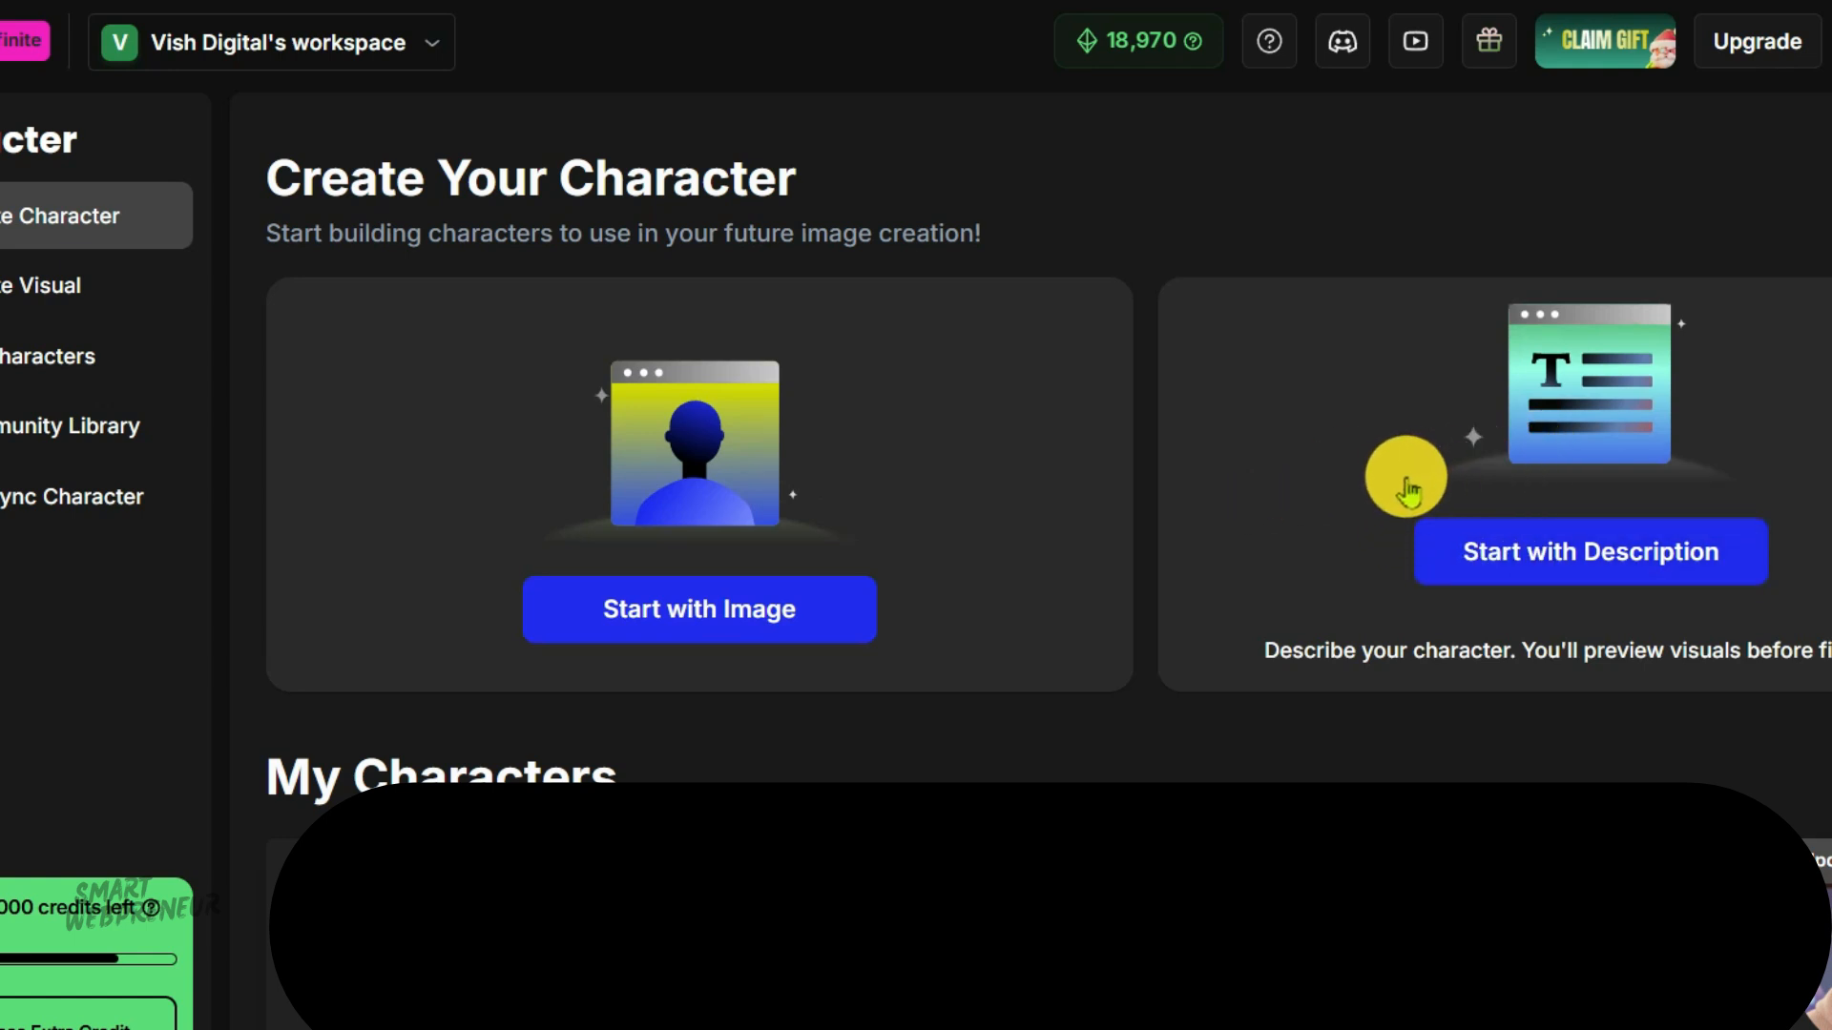
click(1563, 554)
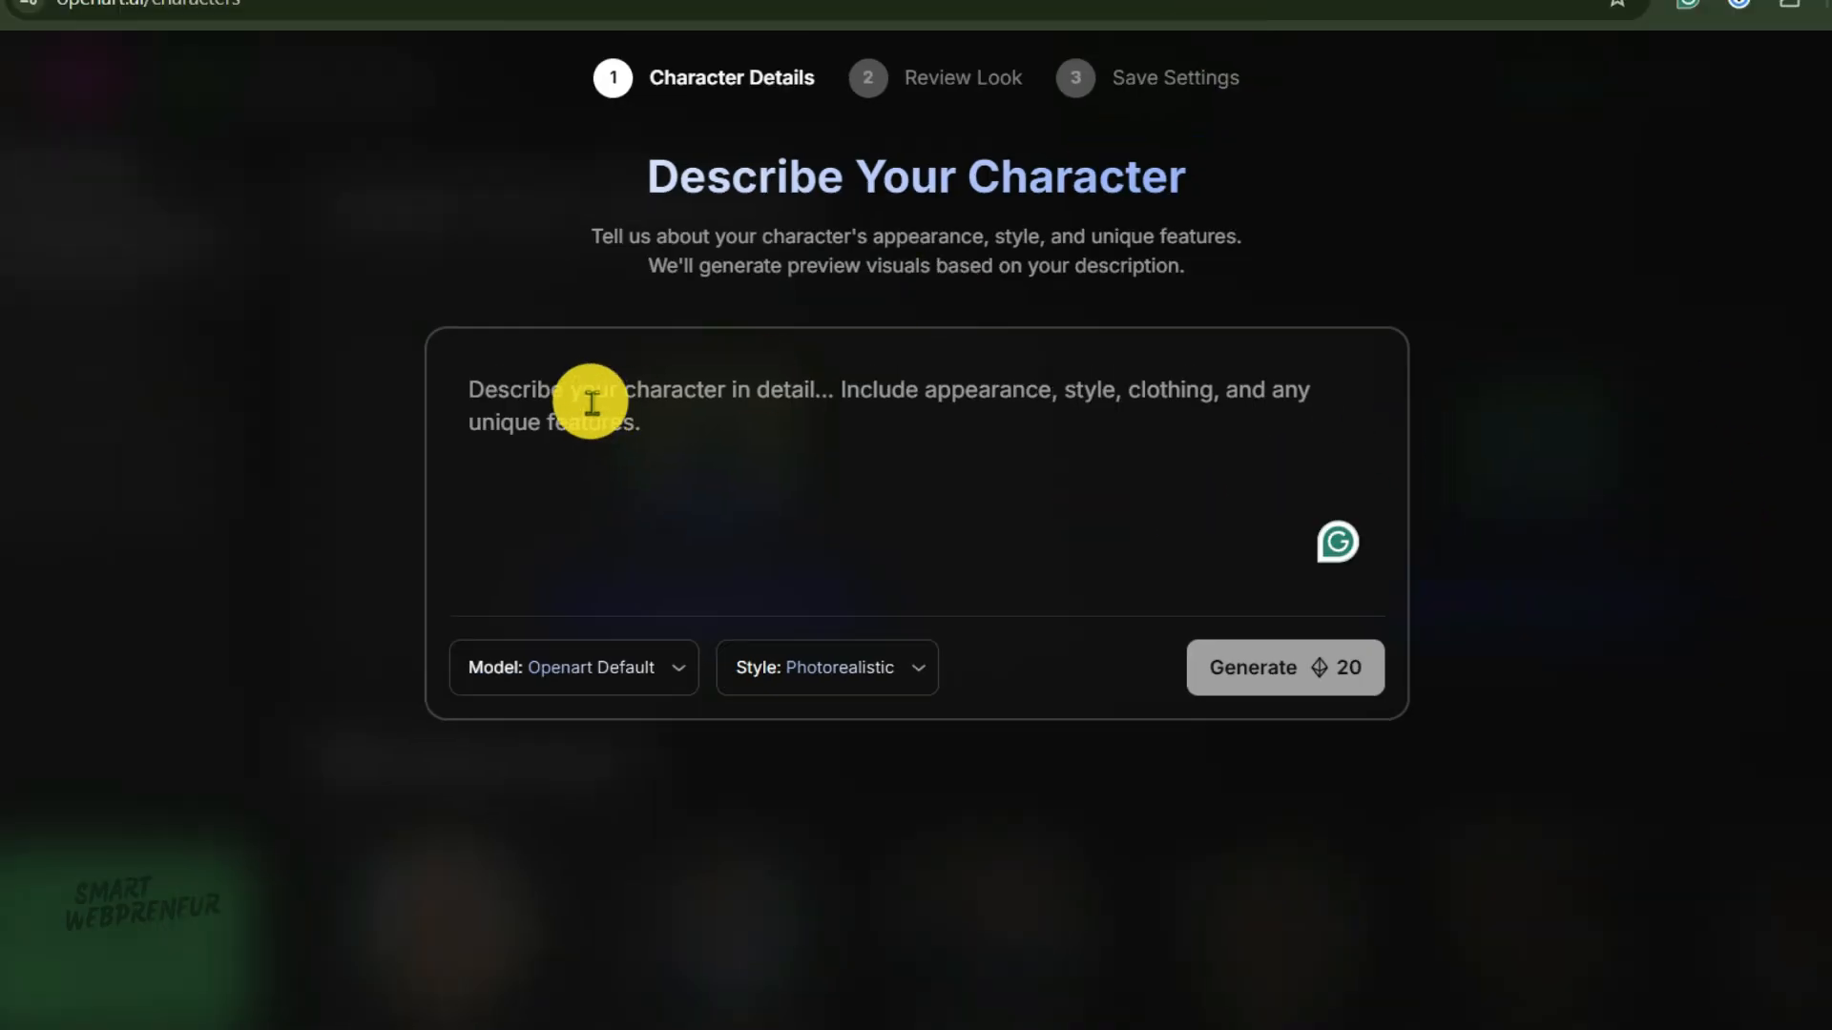
Paste the description 'Portrait of a trendy interior designer, mid-20's, platinum white bob cut hairstyle…' and delete its leading quotation mark.
right_click(592, 382)
click(685, 671)
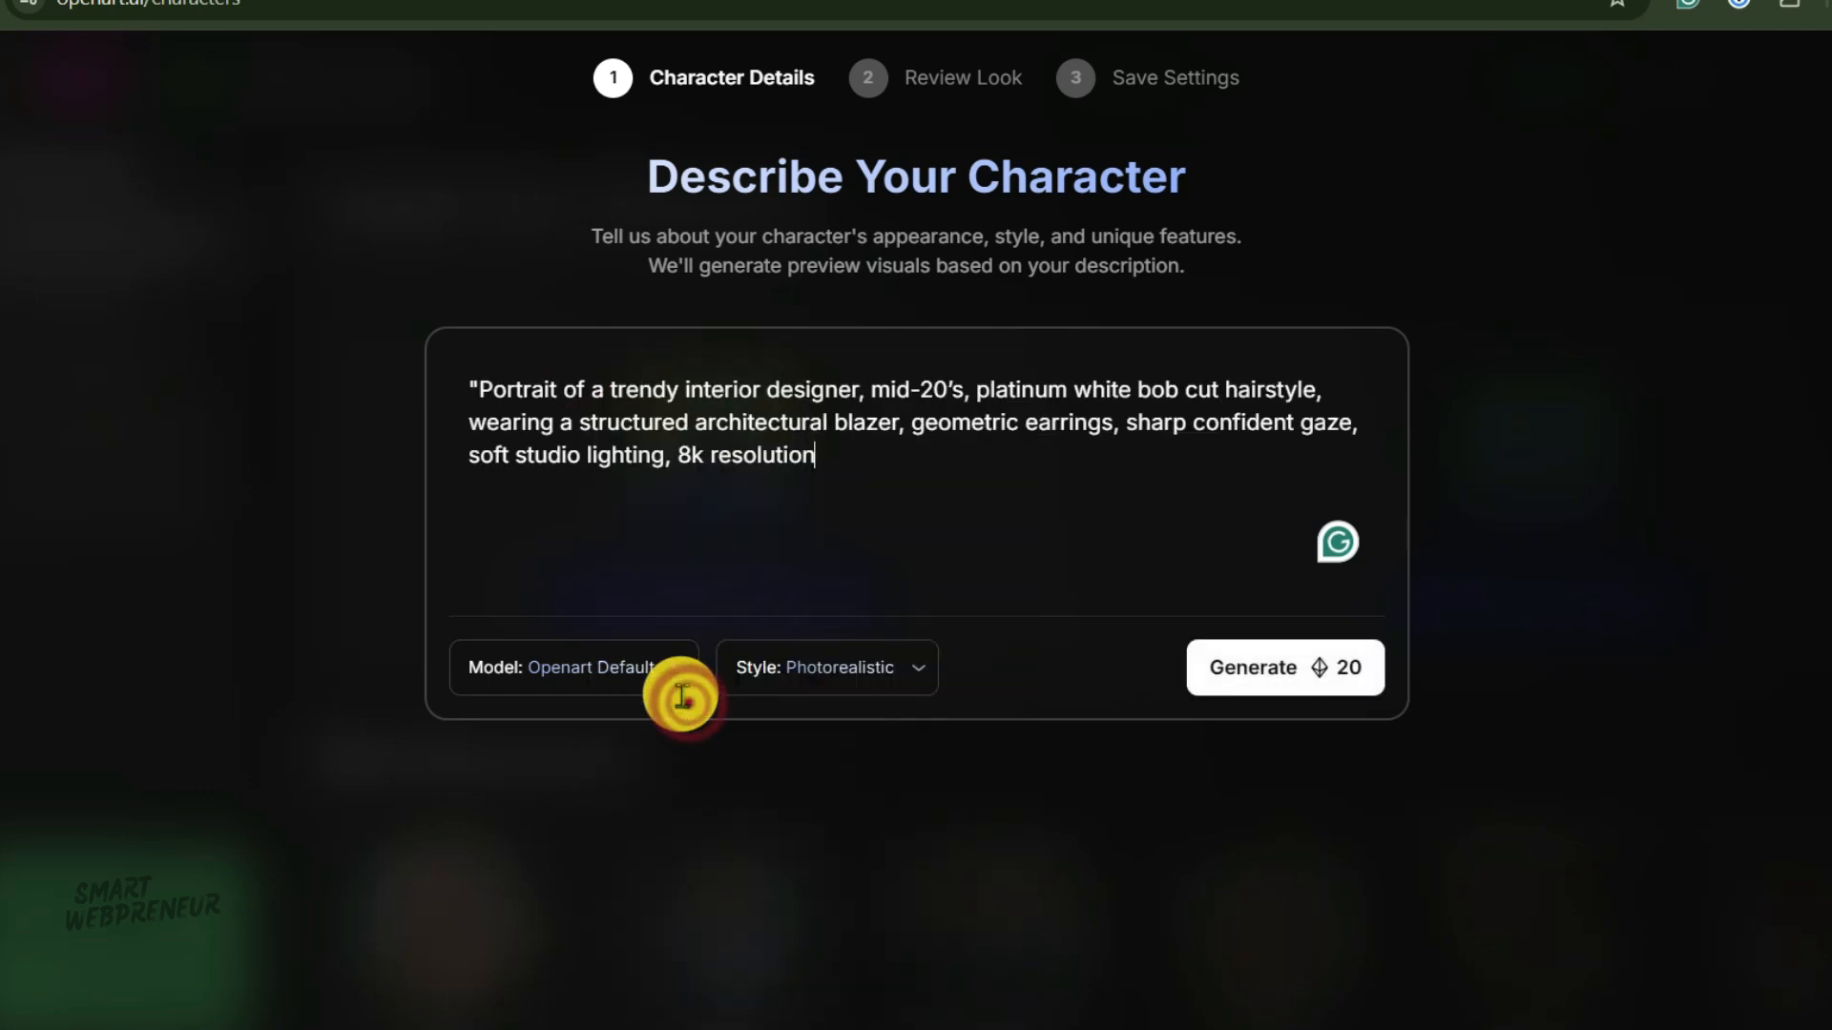
drag(479, 388, 430, 401)
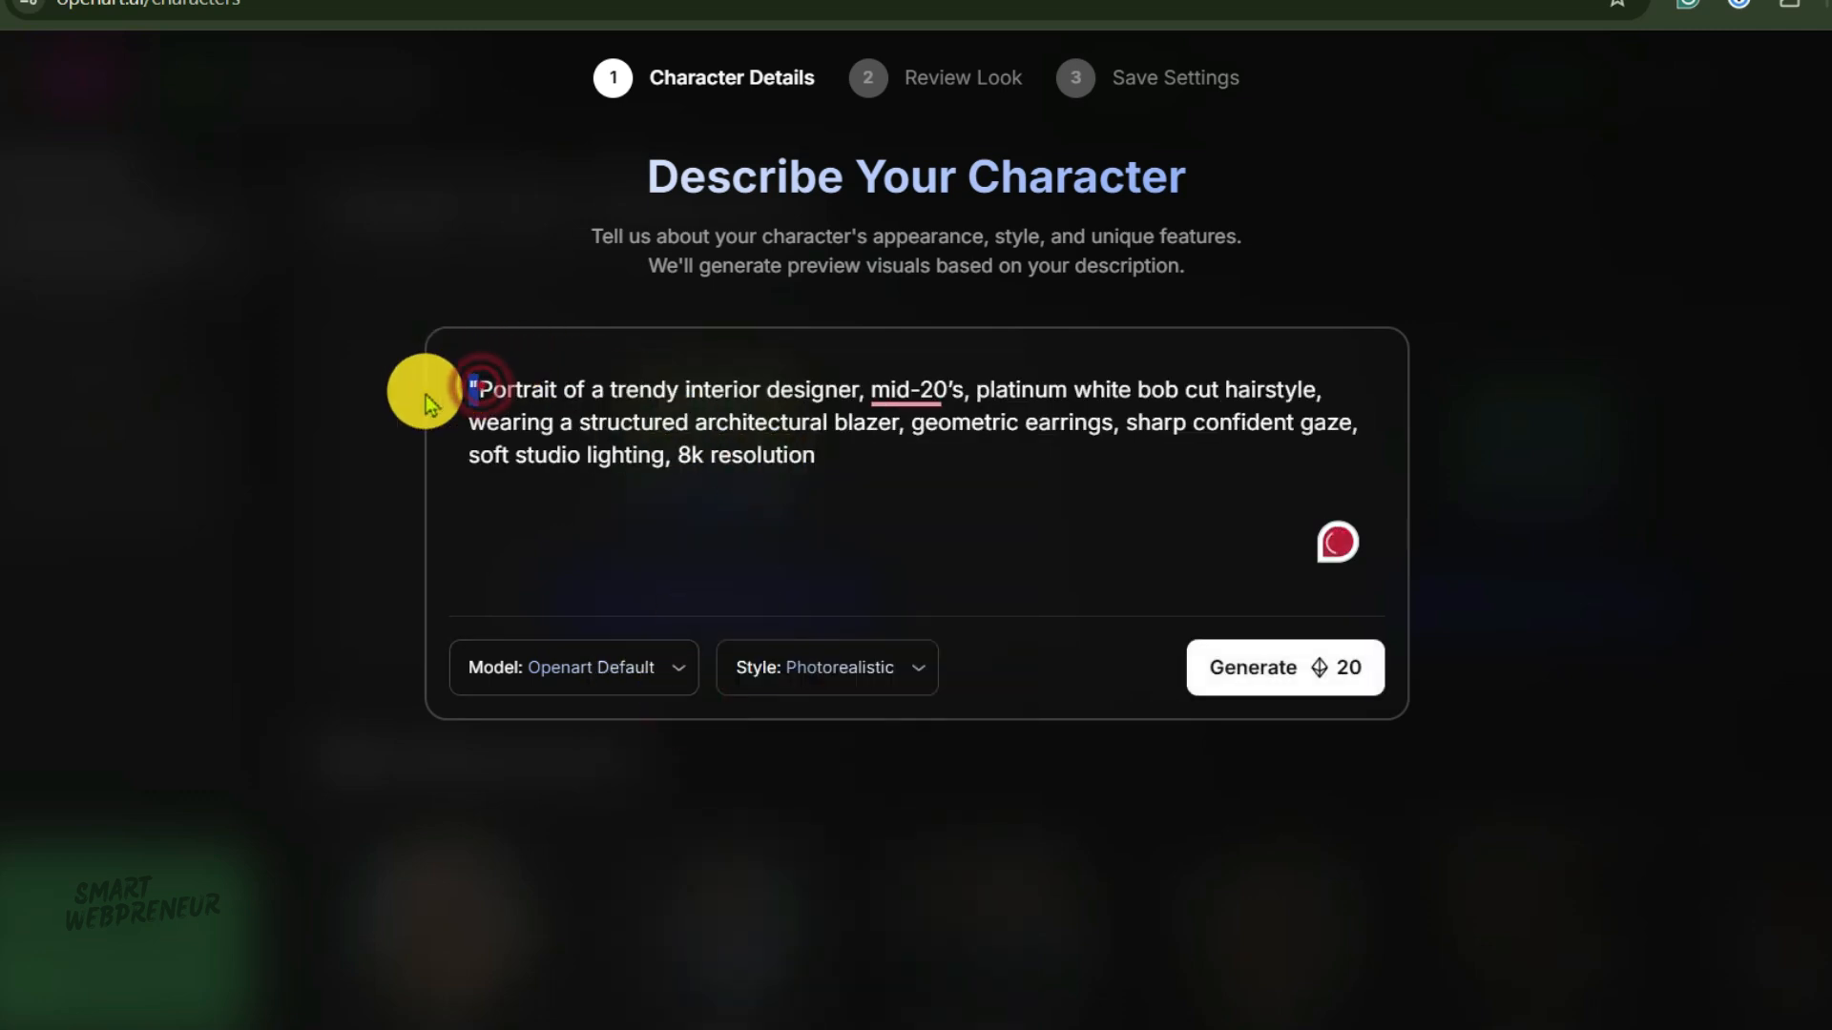
key(BackSpace)
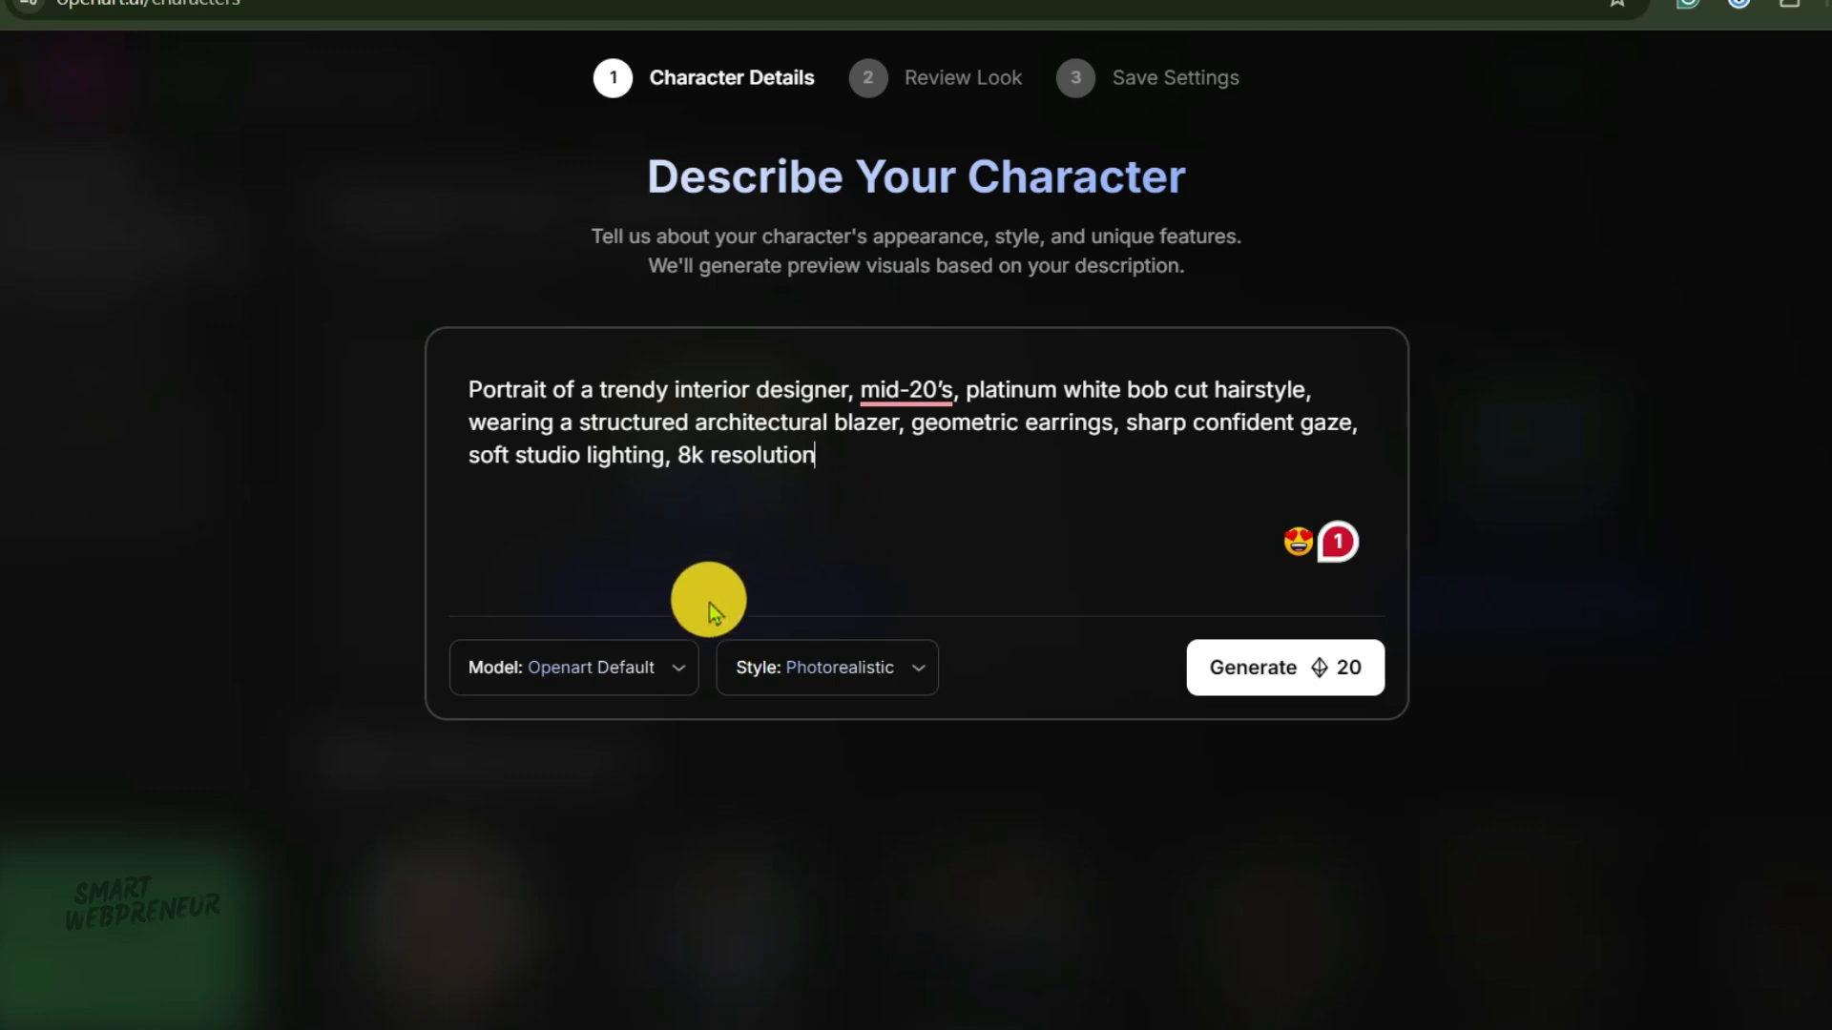
Set the model to Nano Banana Pro, keeping the Photorealistic style.
click(665, 678)
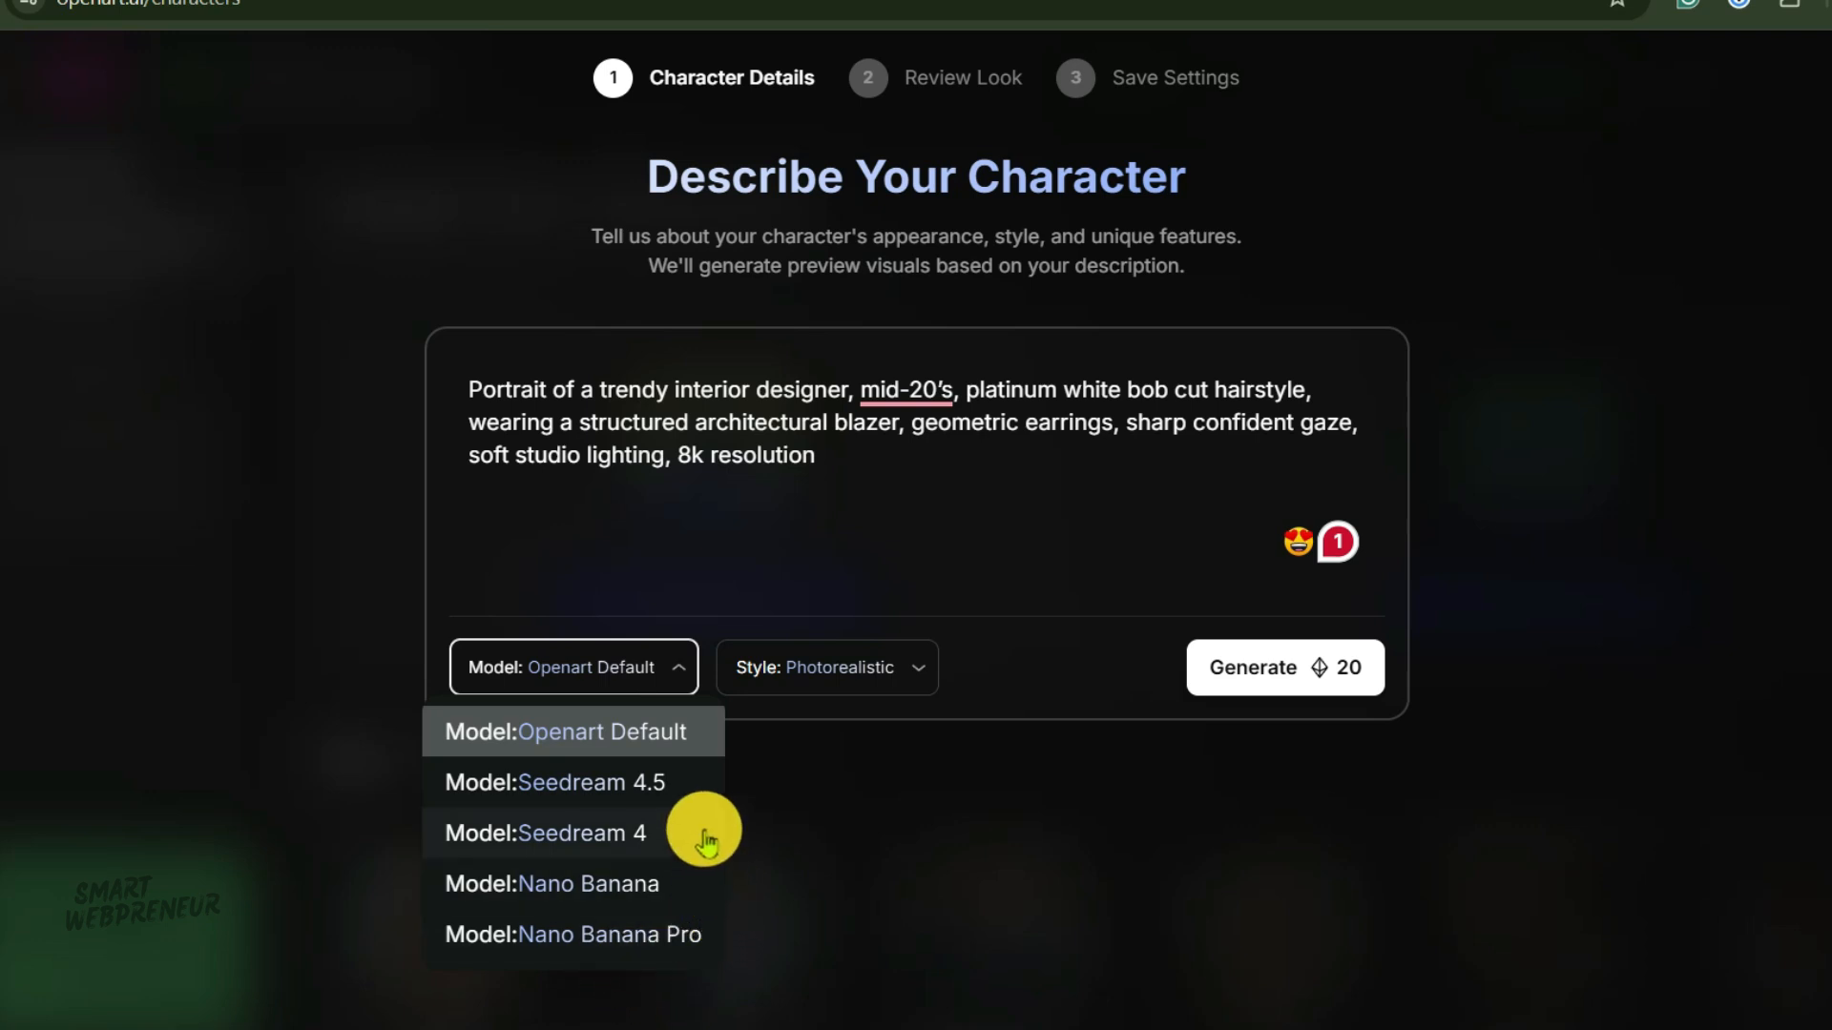
click(663, 933)
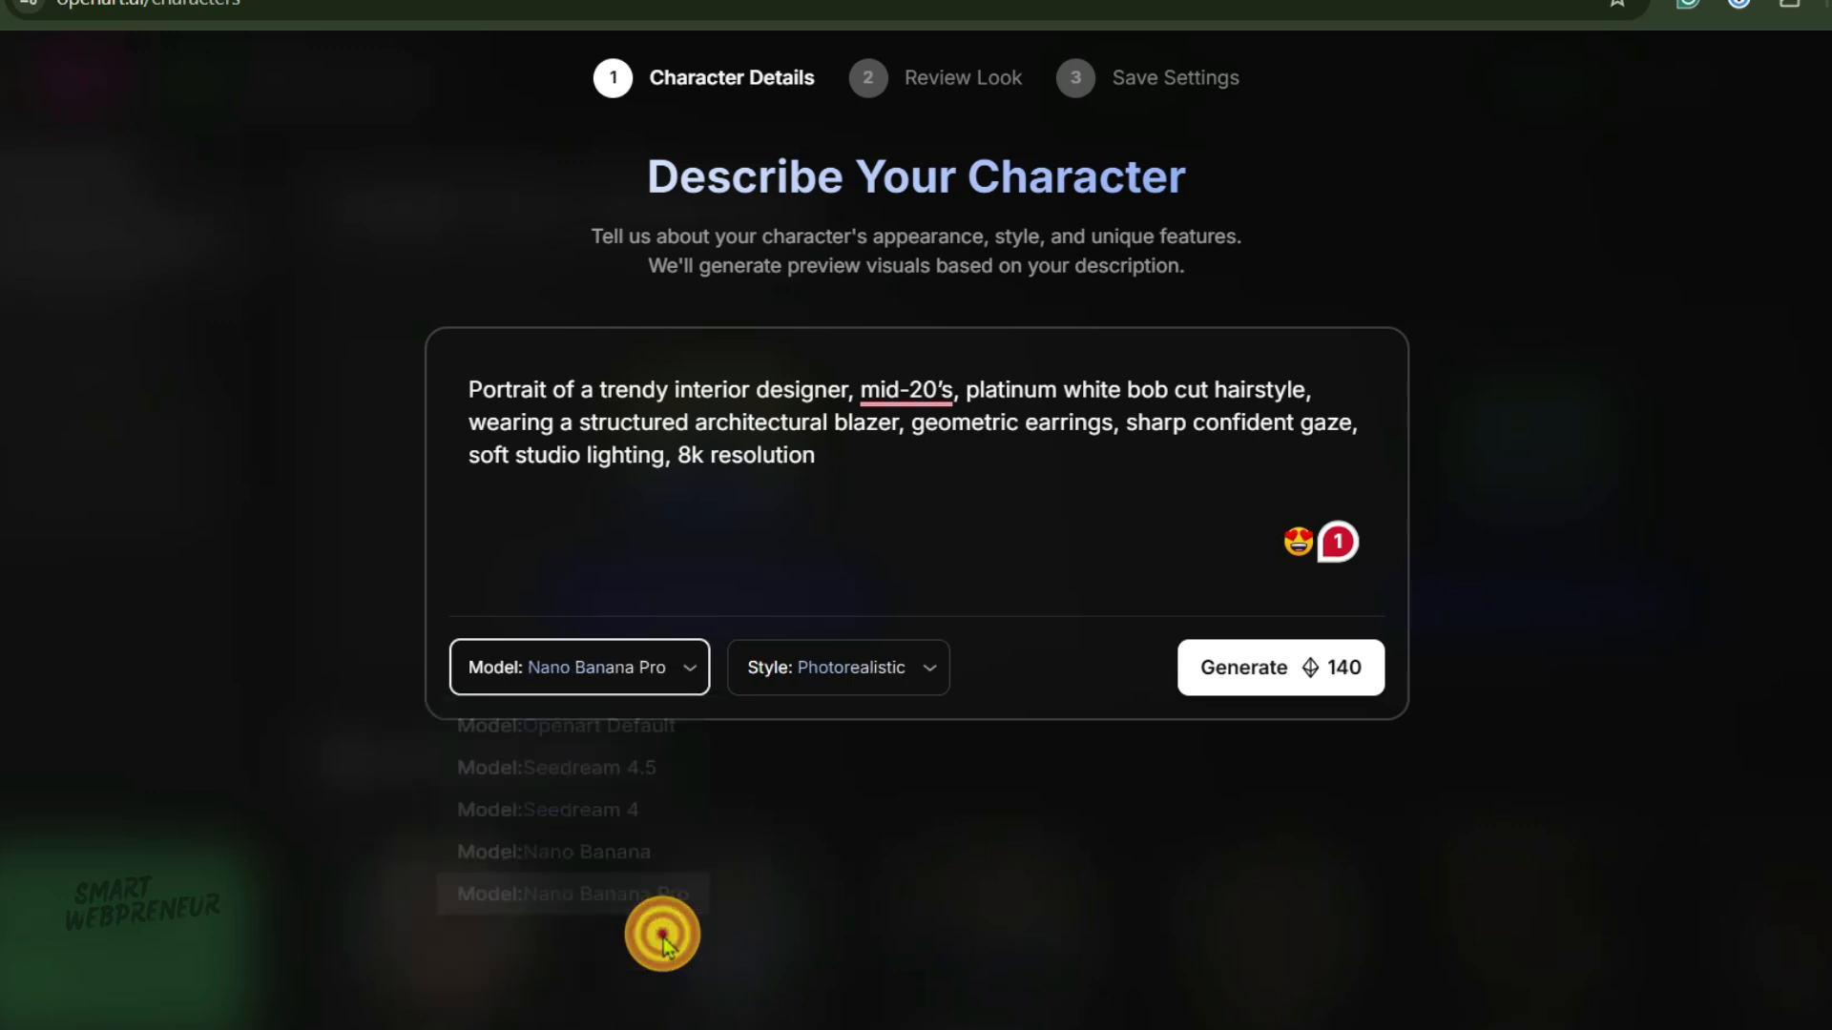
click(806, 674)
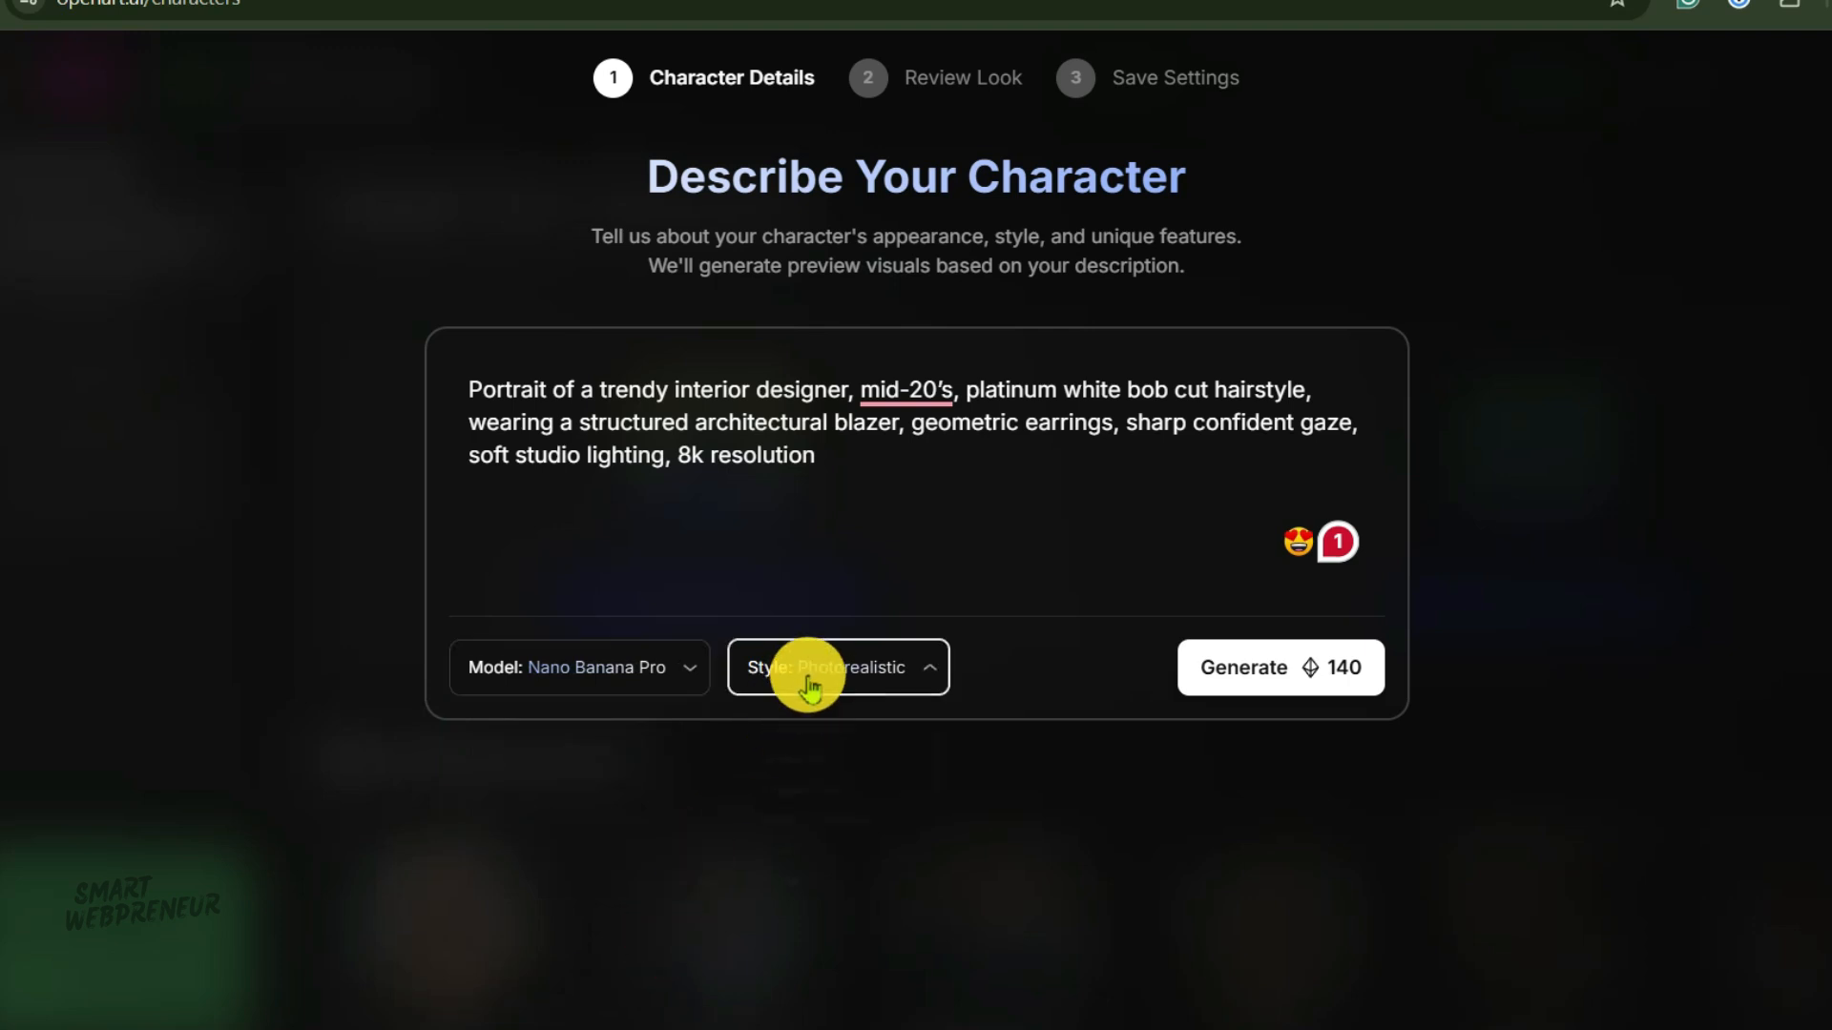
click(877, 652)
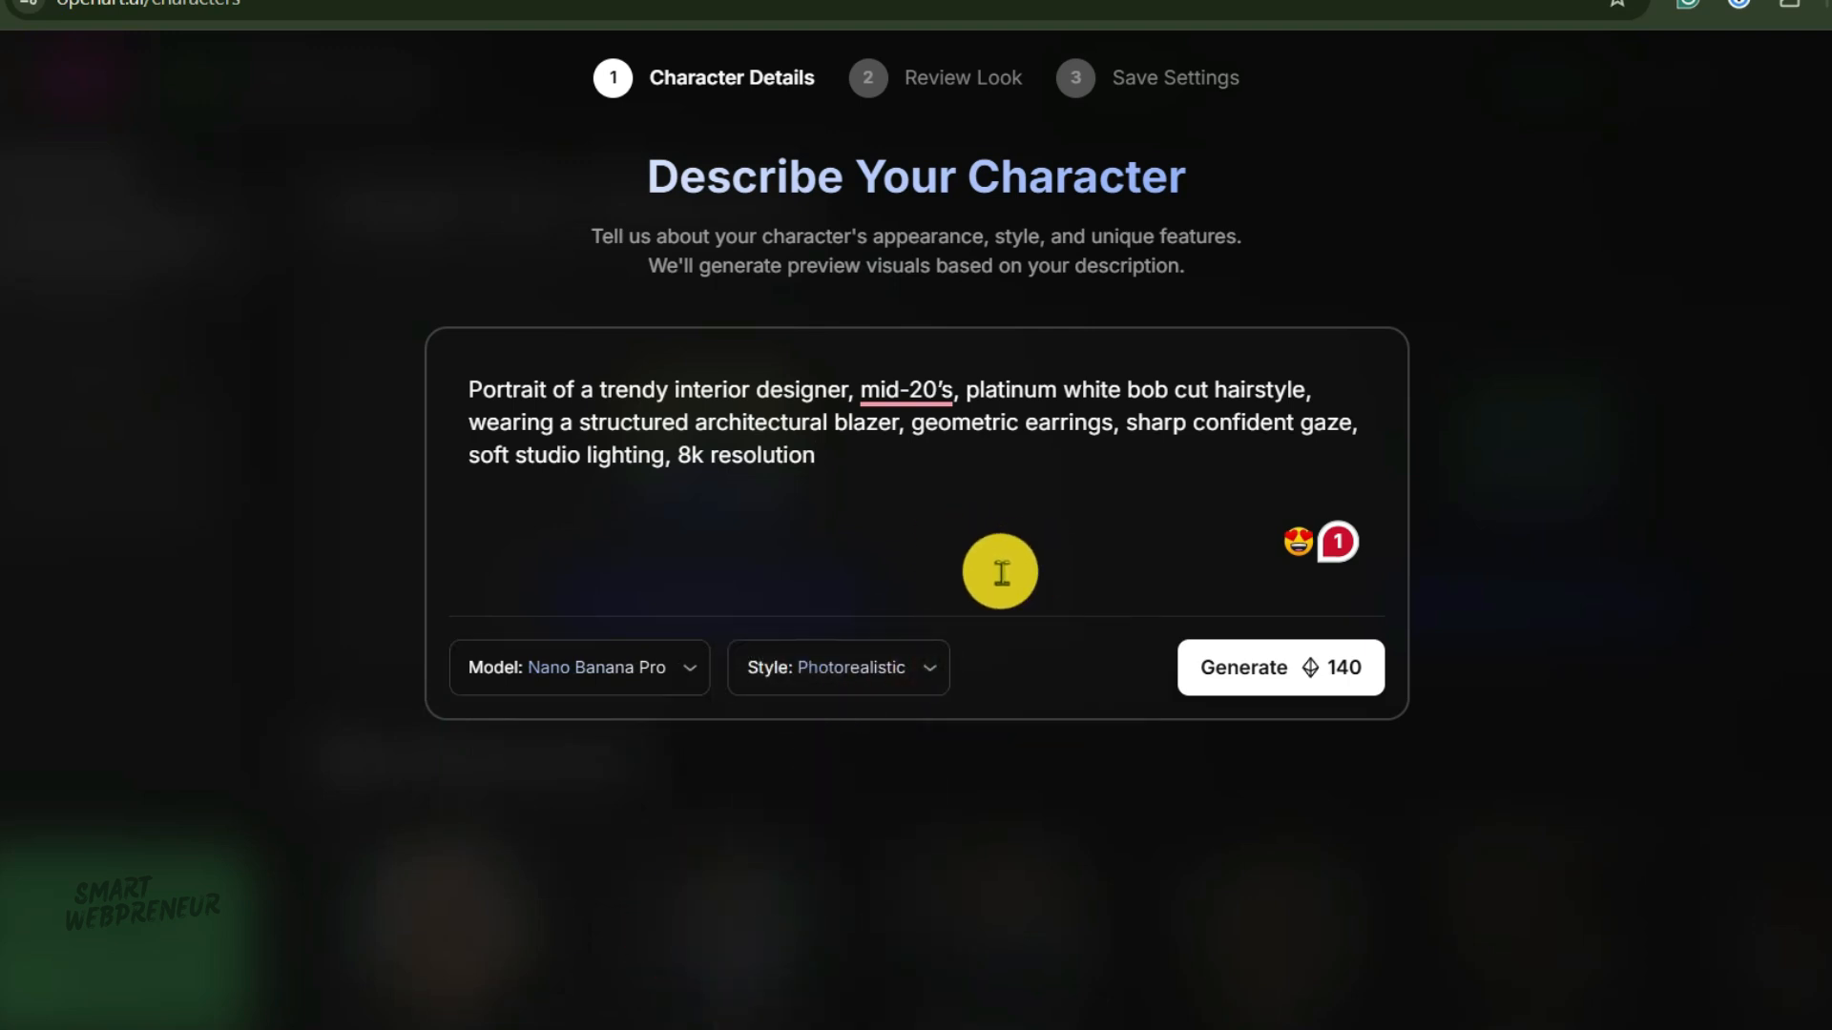
Generate the character preview visuals and enlarge the second preview for a closer look.
click(1240, 669)
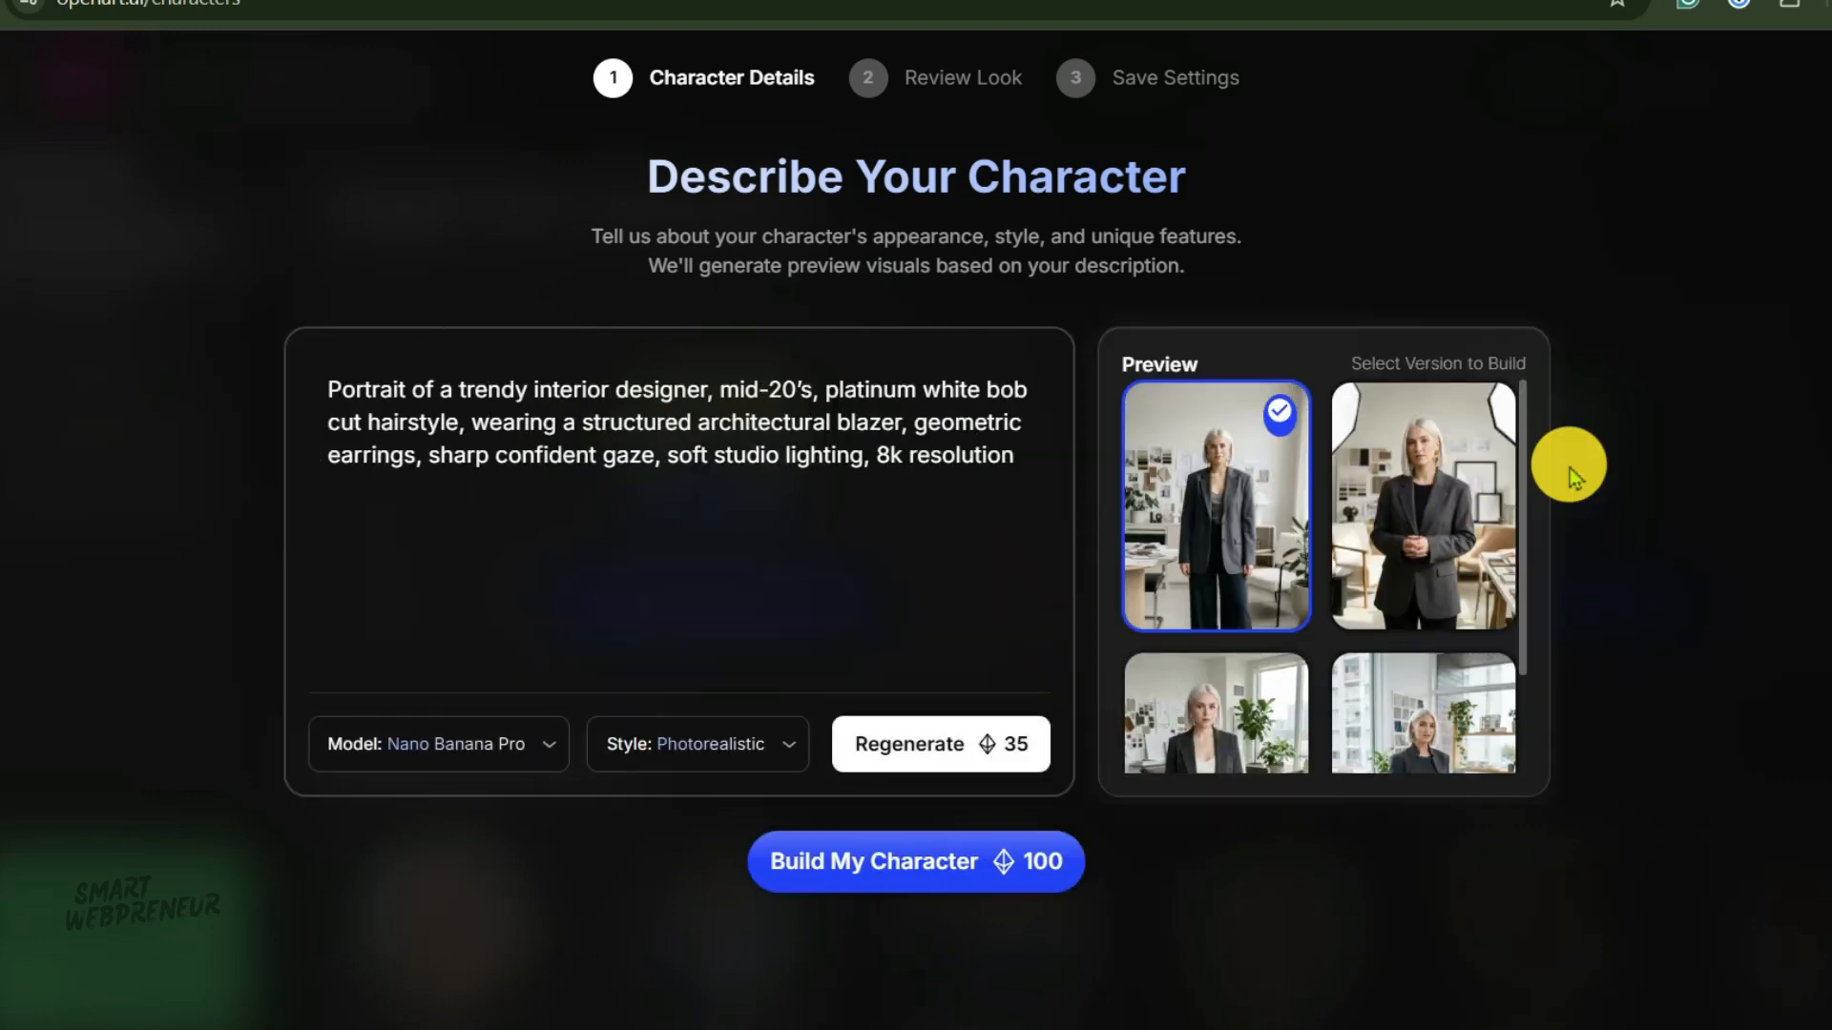
mouse_move(1514, 462)
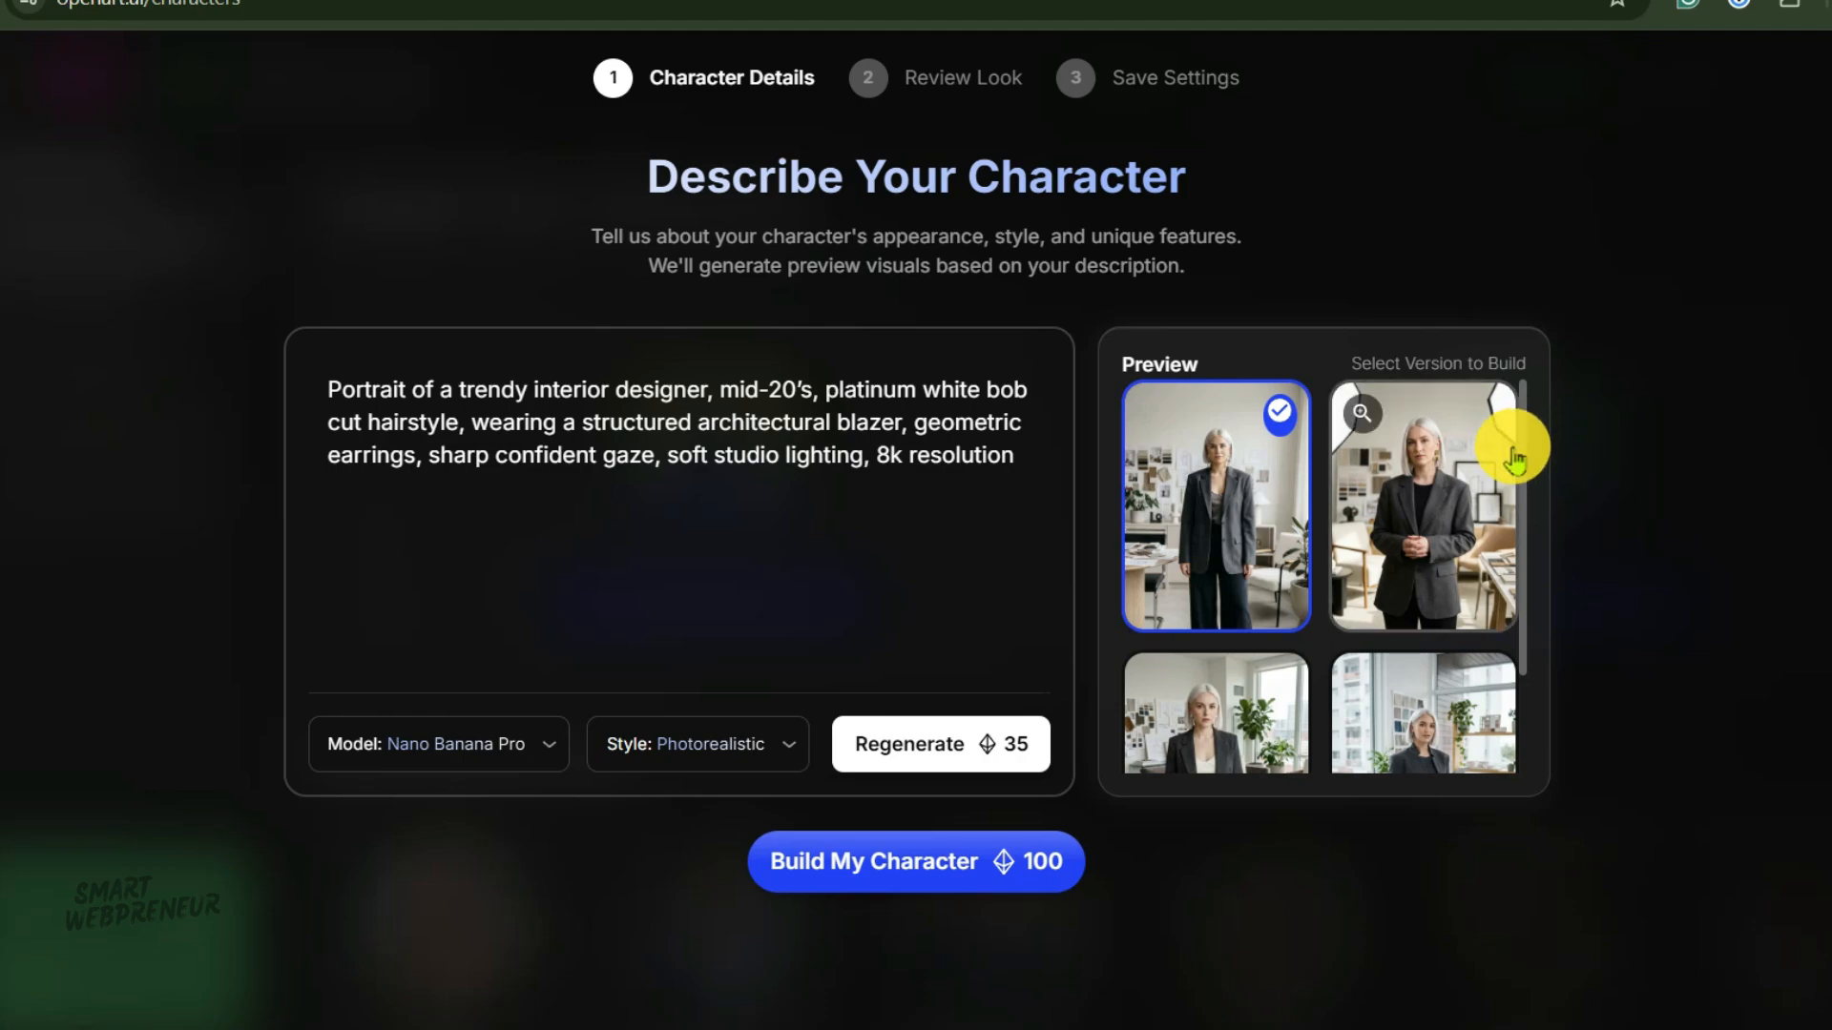
click(1363, 412)
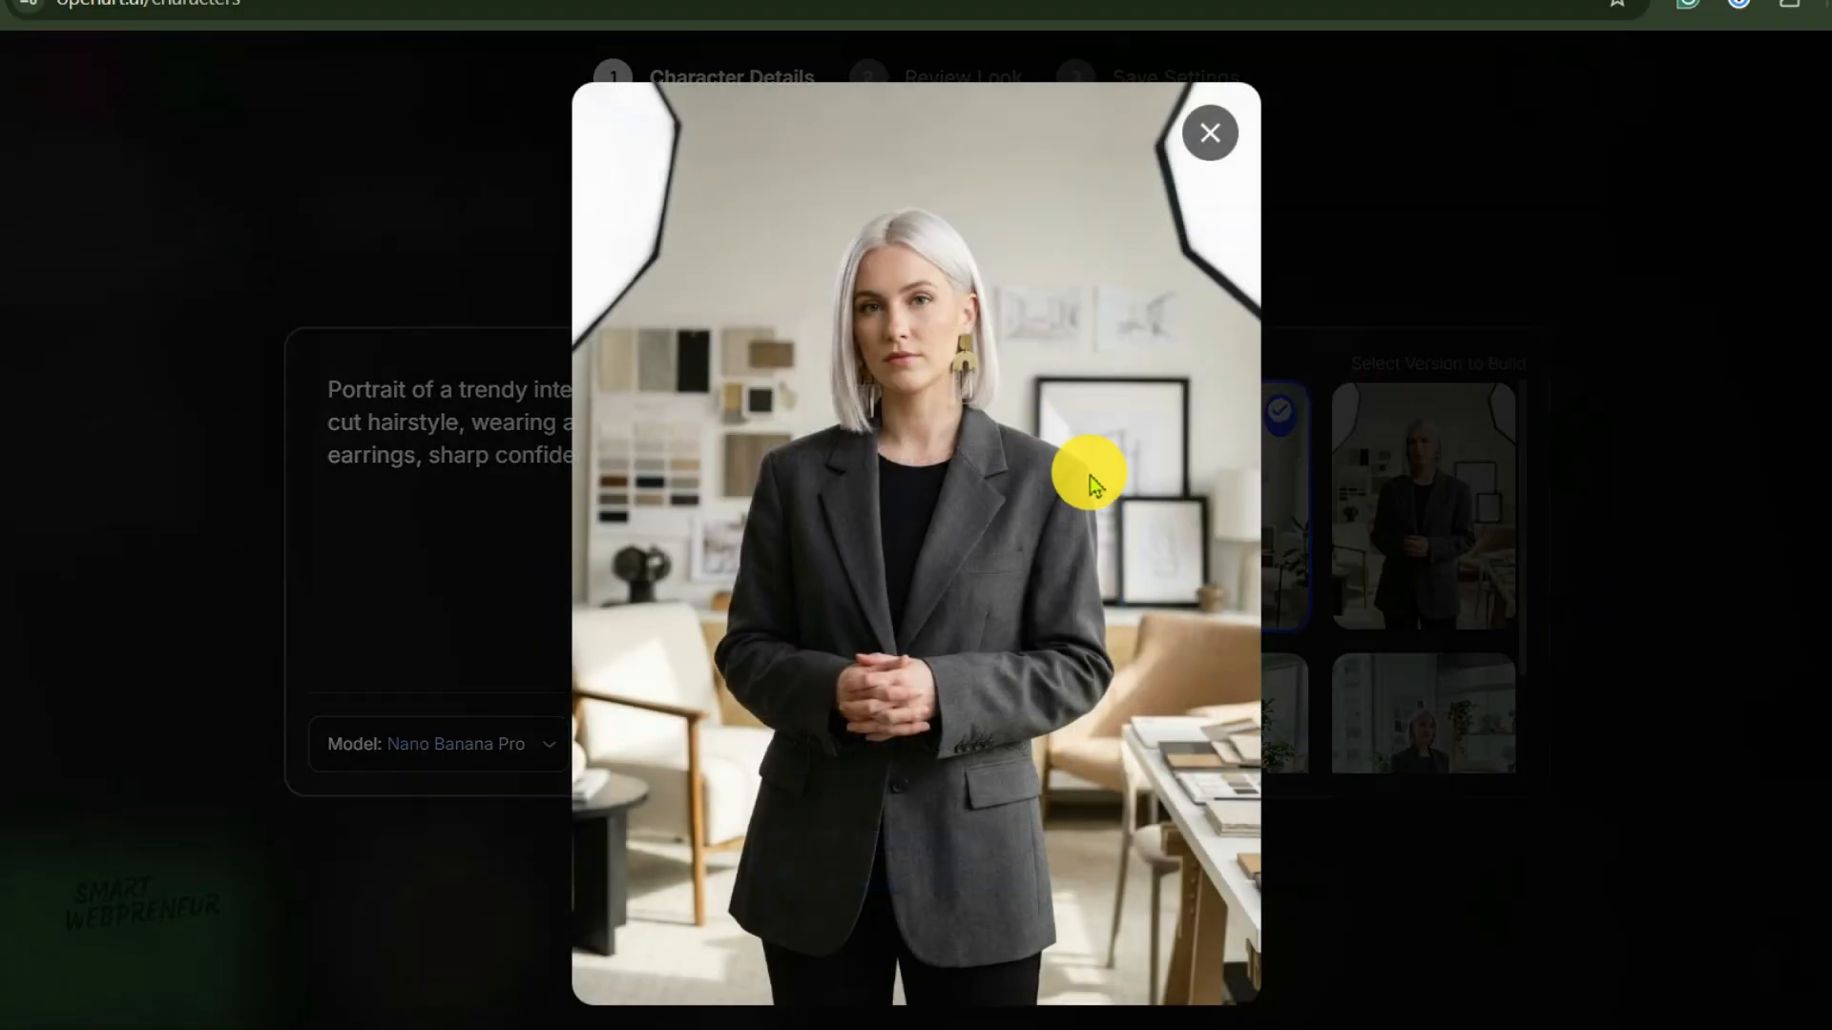
click(1208, 133)
Enlarge the lower-left preview, select it as the version to build, and build the character.
scroll(1286, 622, down, 2)
click(1156, 555)
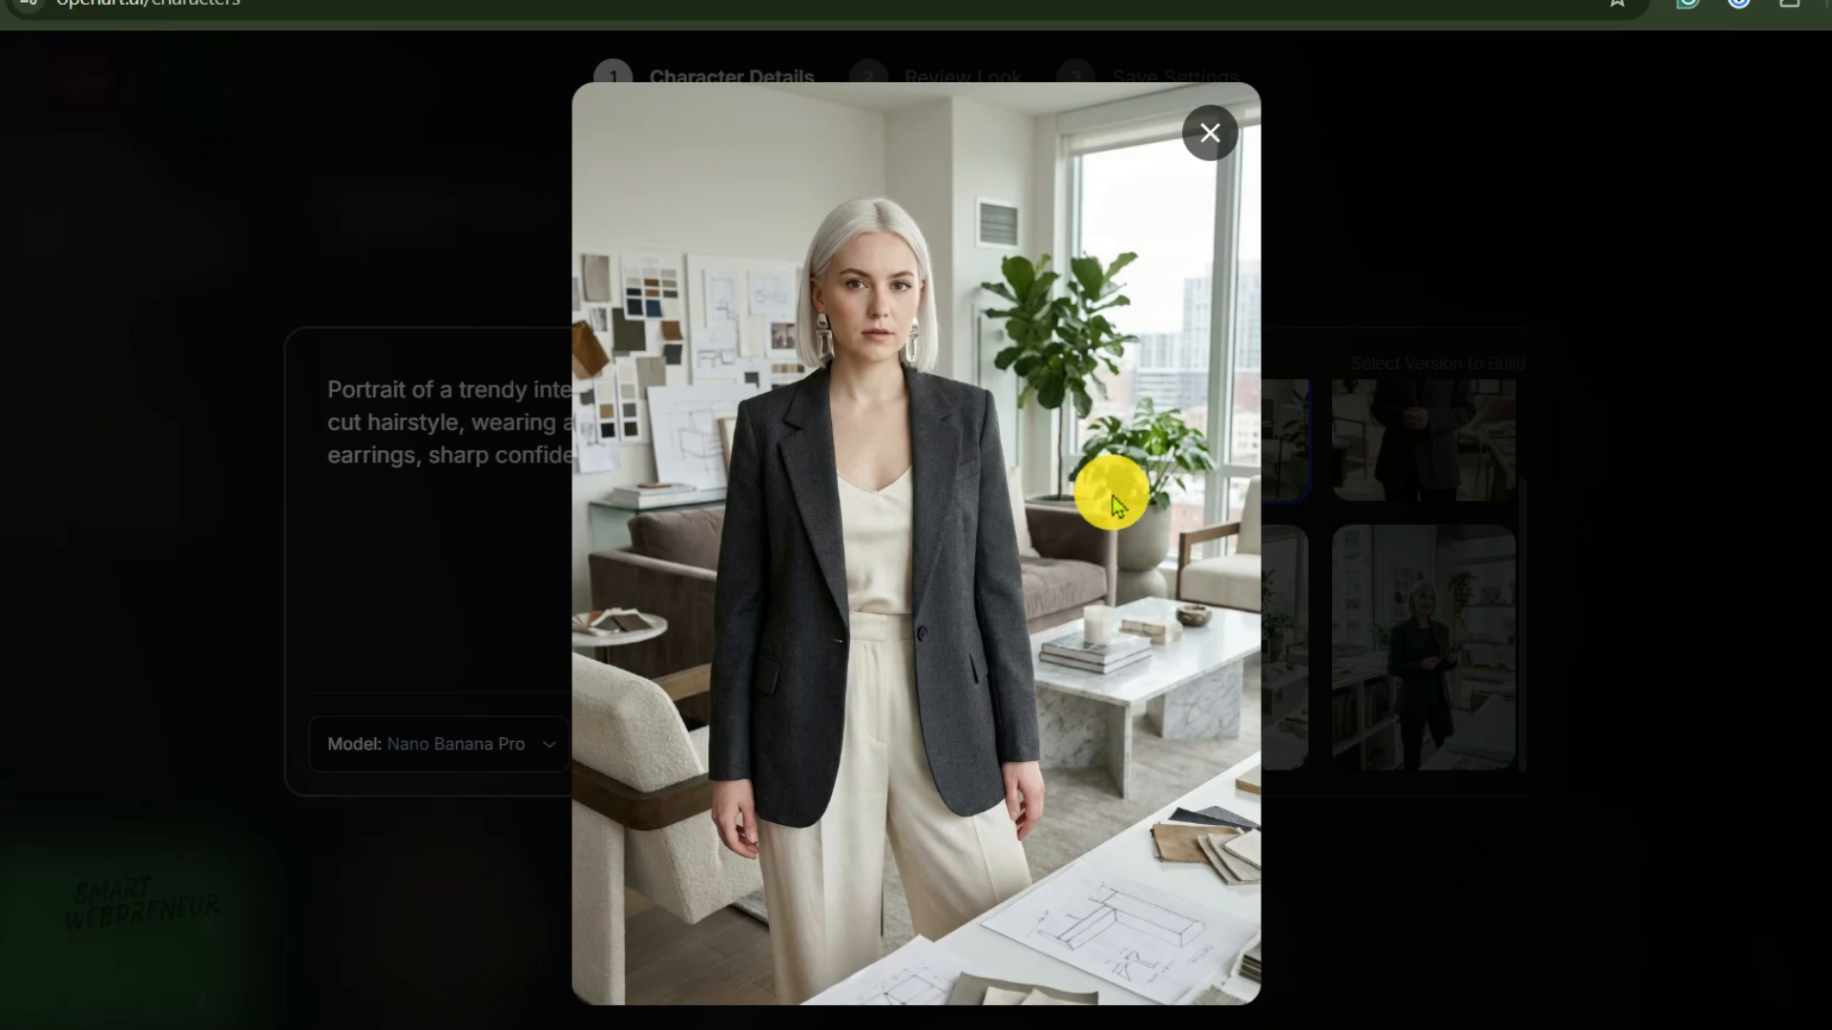
key(Escape)
click(1217, 625)
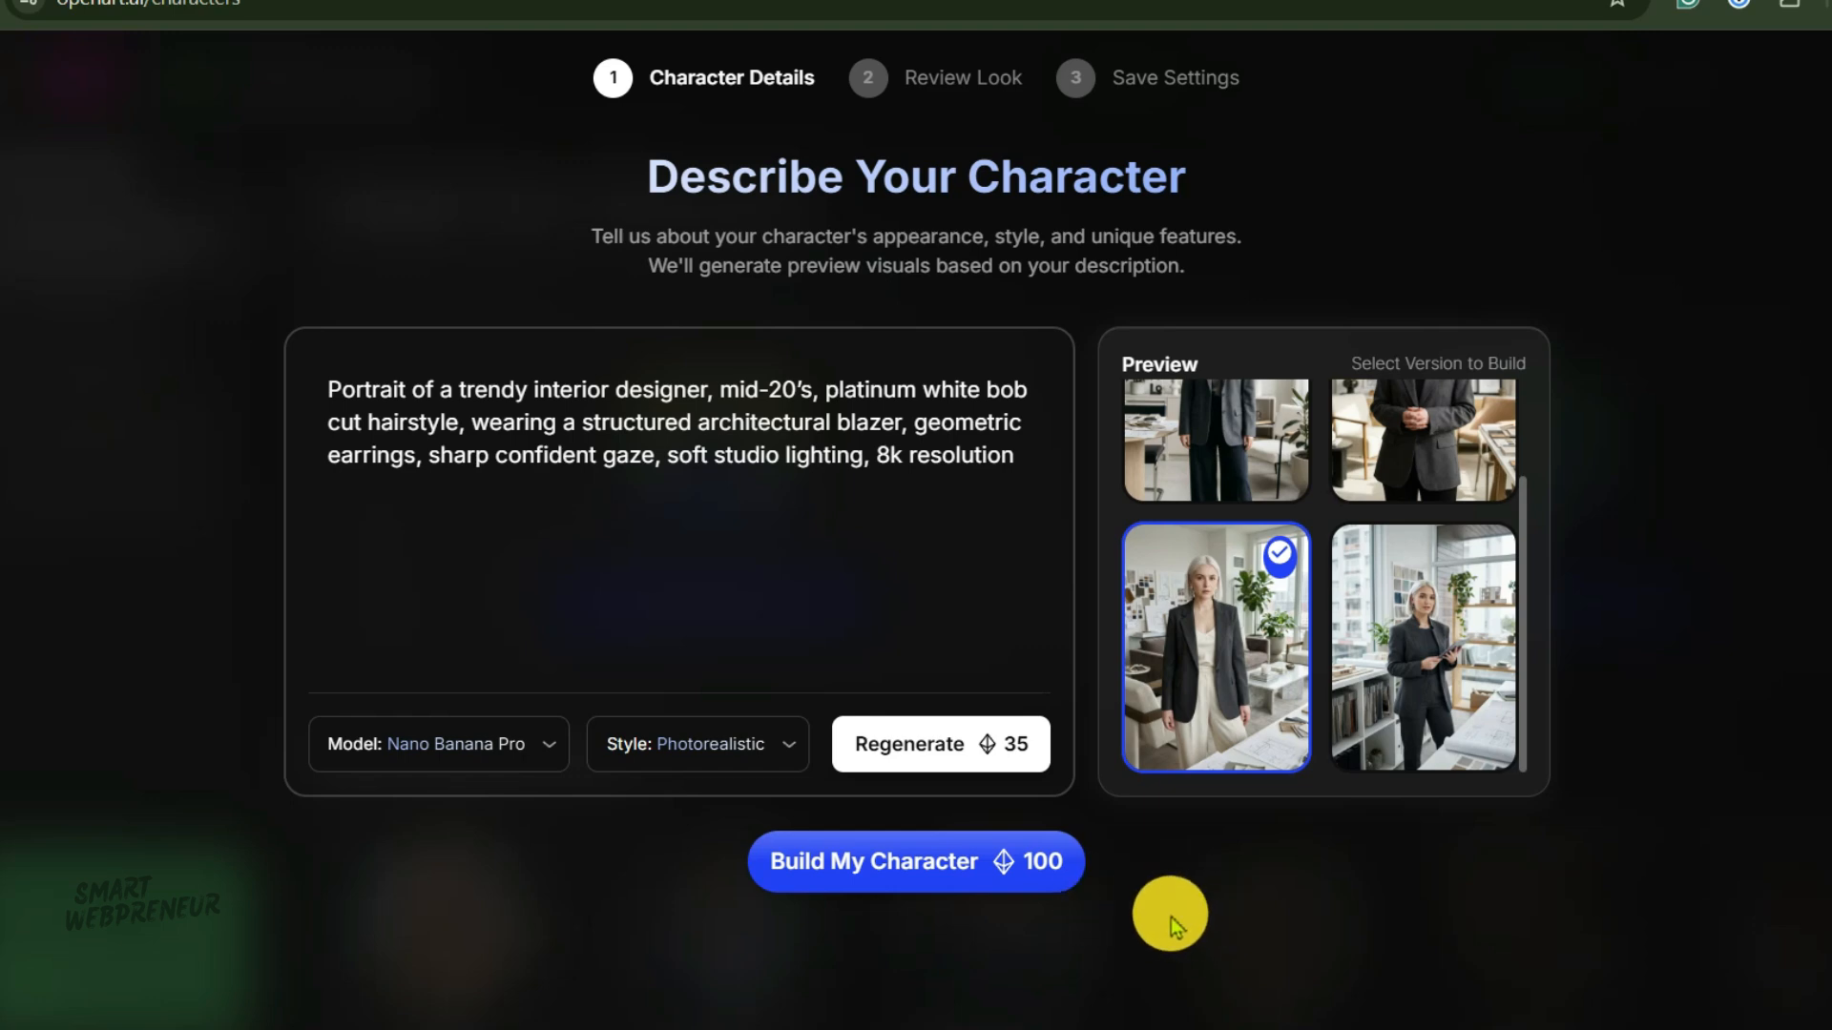
click(979, 861)
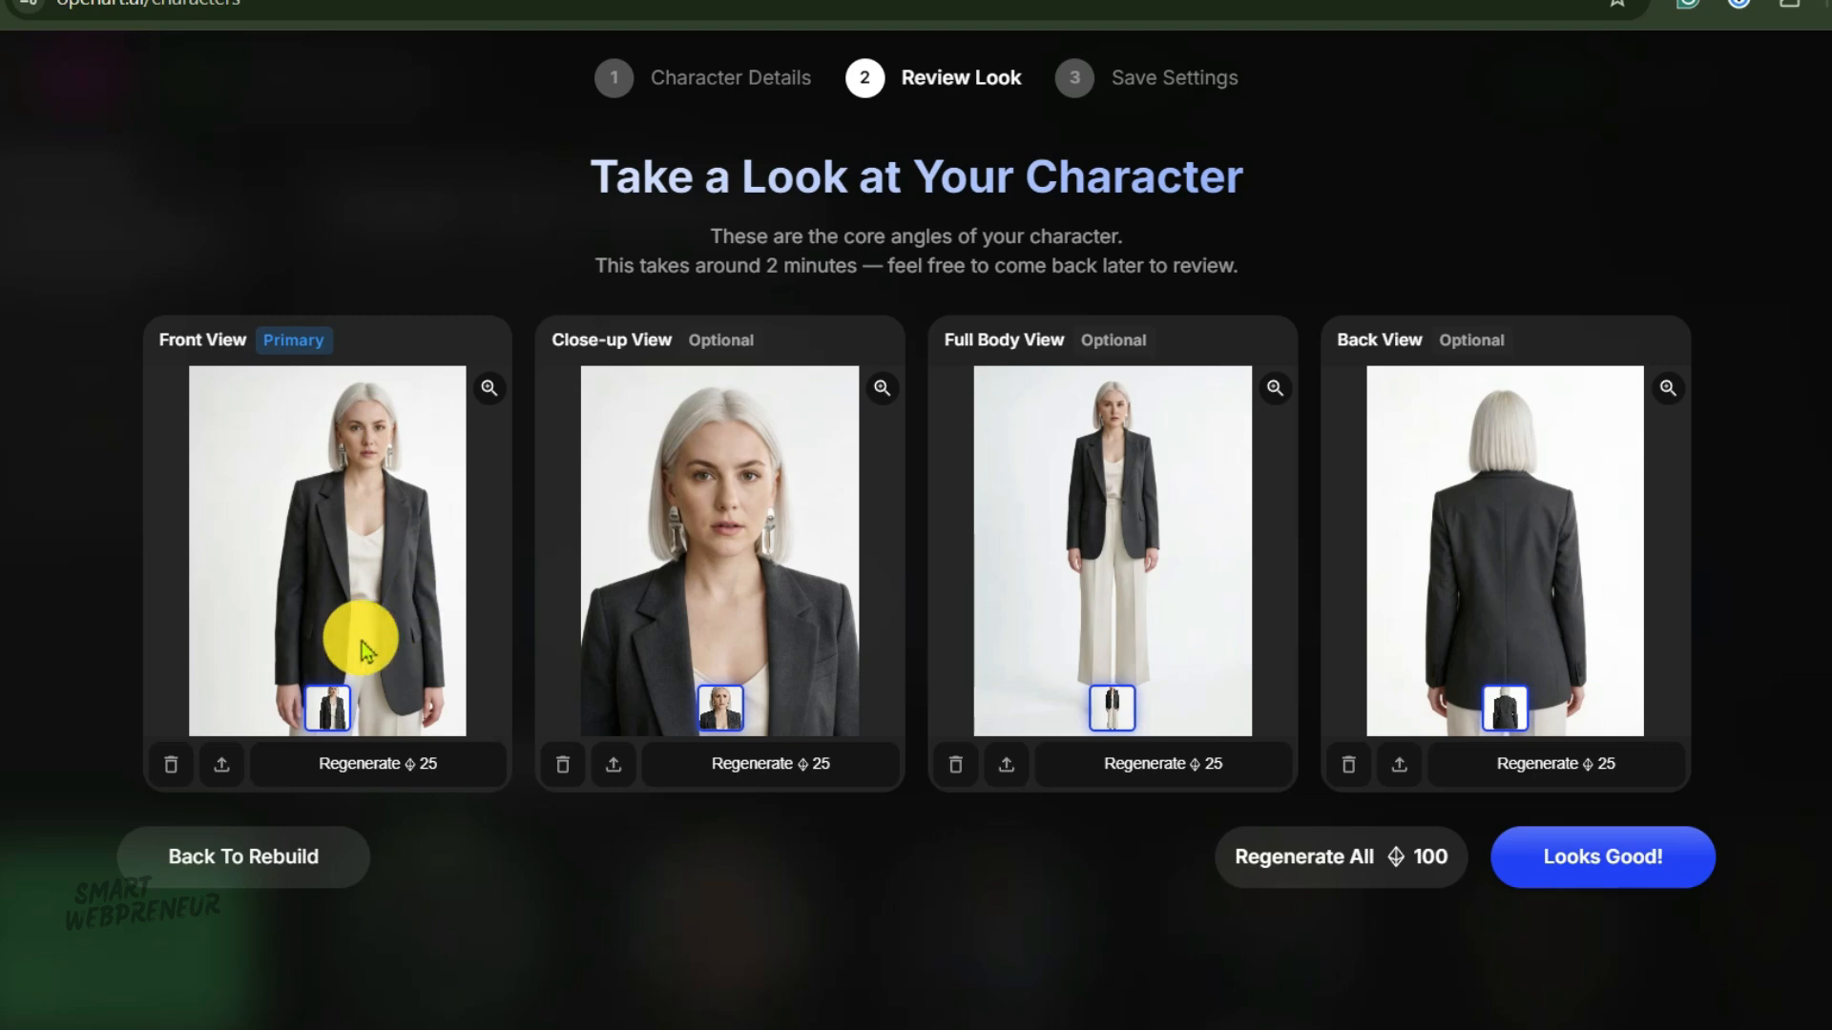
Enlarge and inspect each of the front, close-up, full body and back views of the character.
click(484, 386)
click(1218, 125)
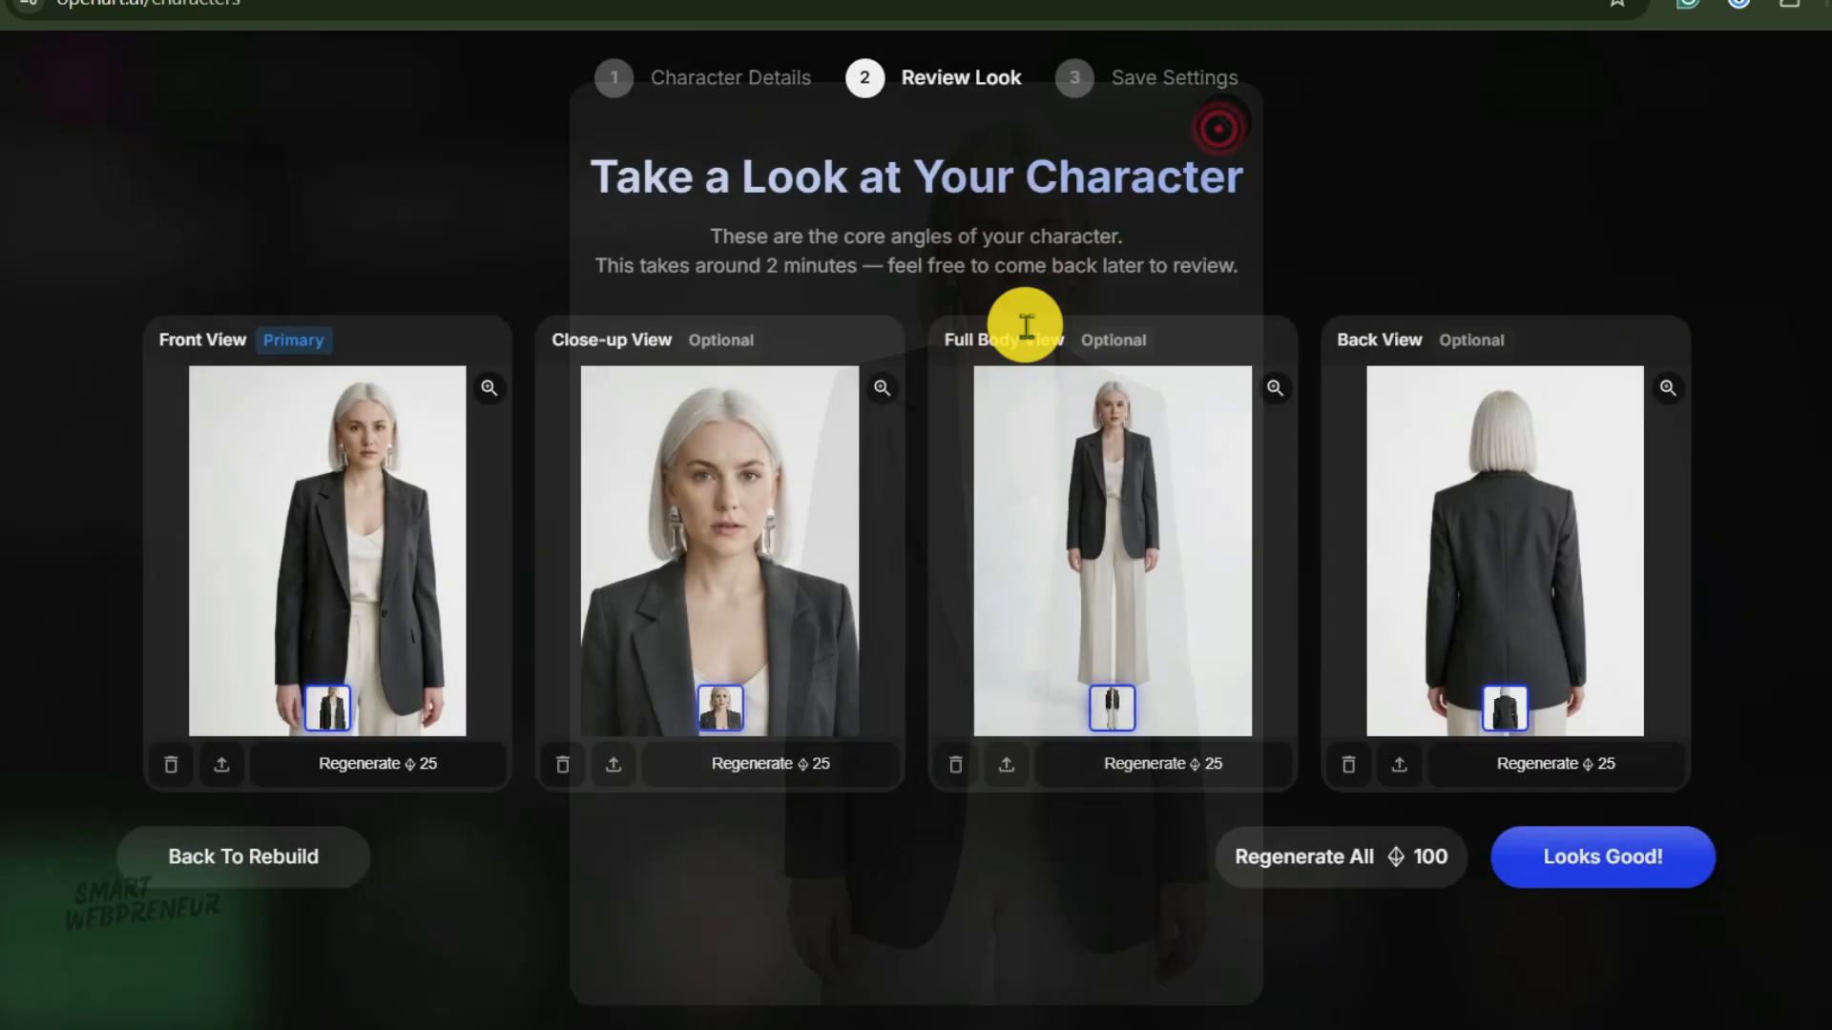
click(875, 386)
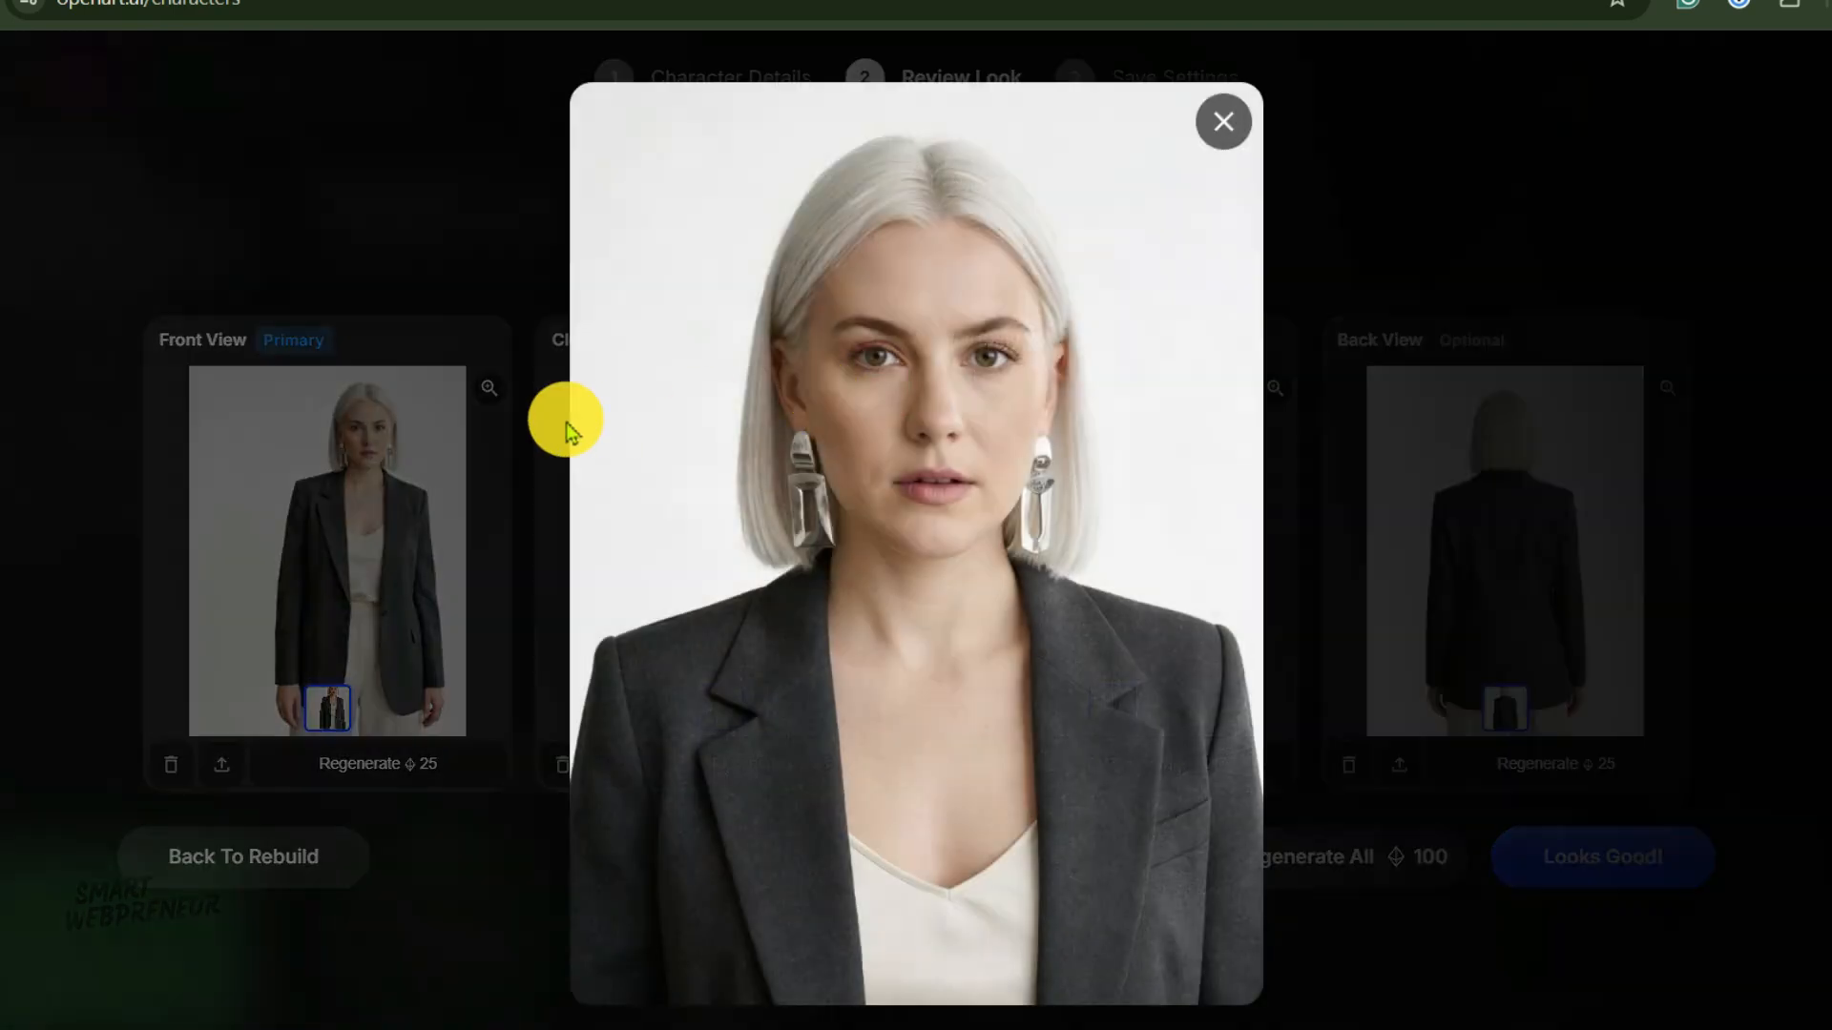
click(1231, 115)
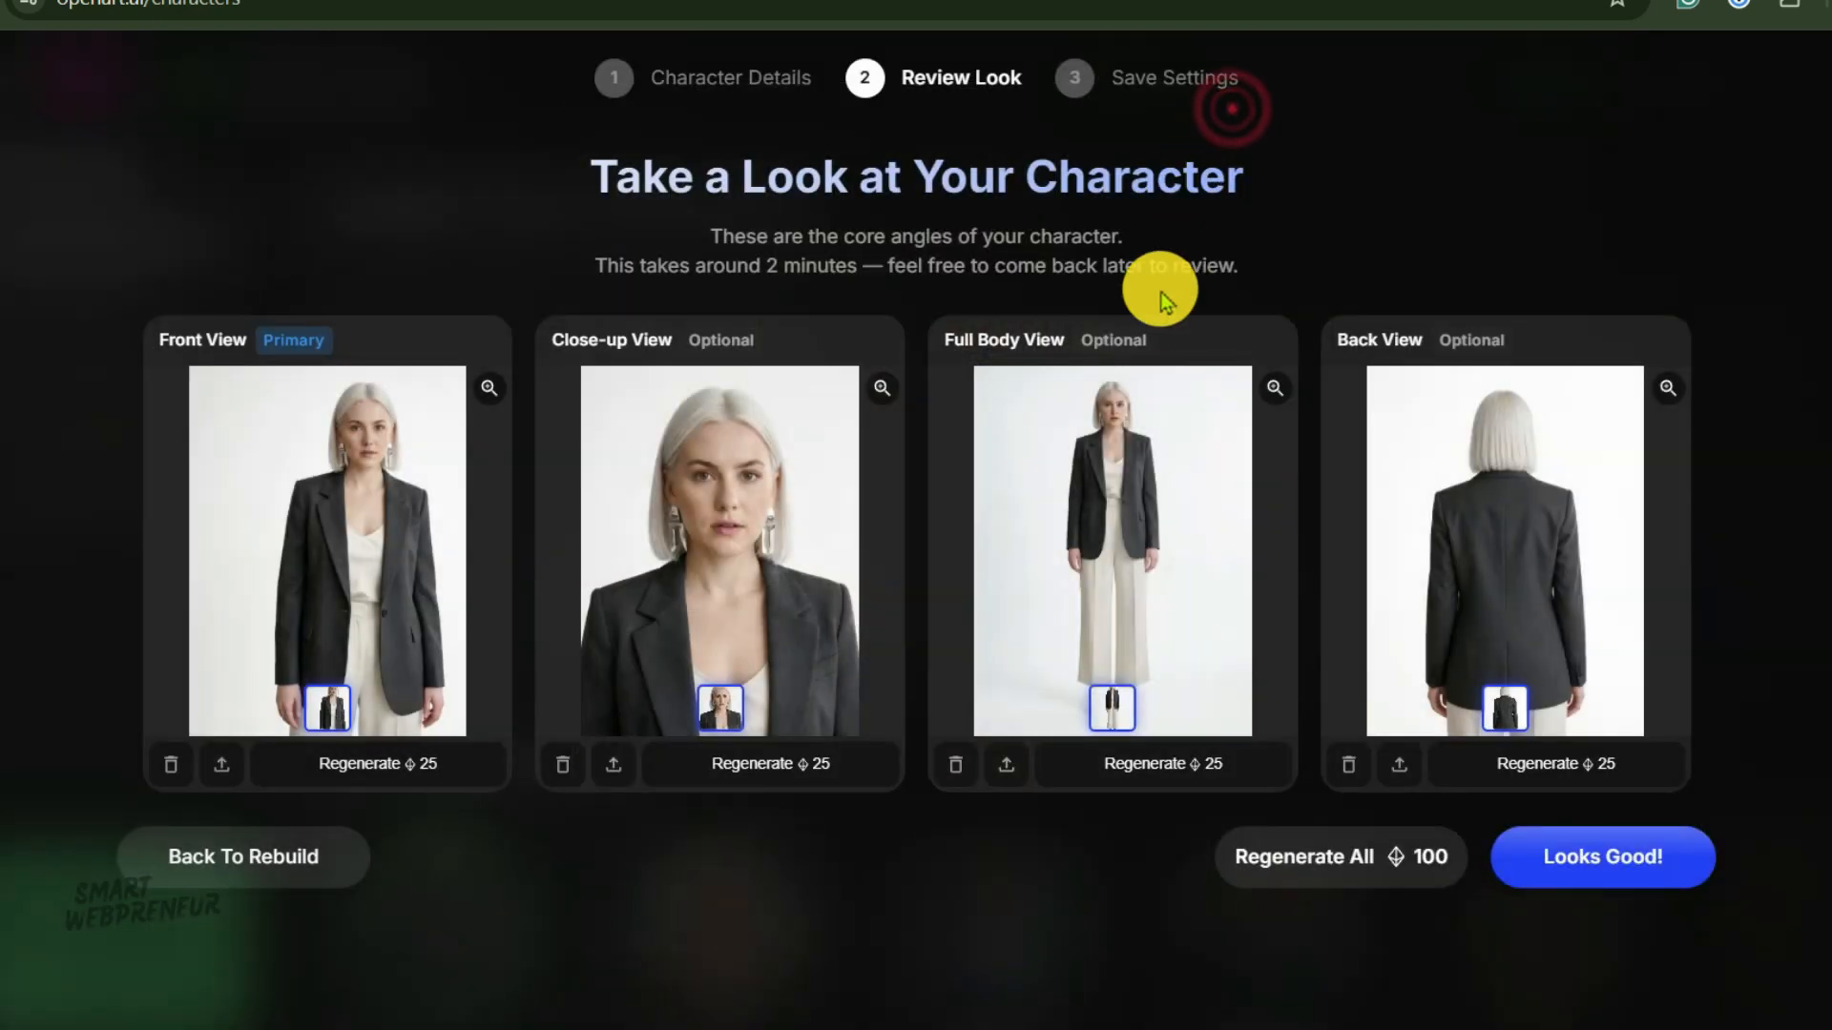
click(1276, 383)
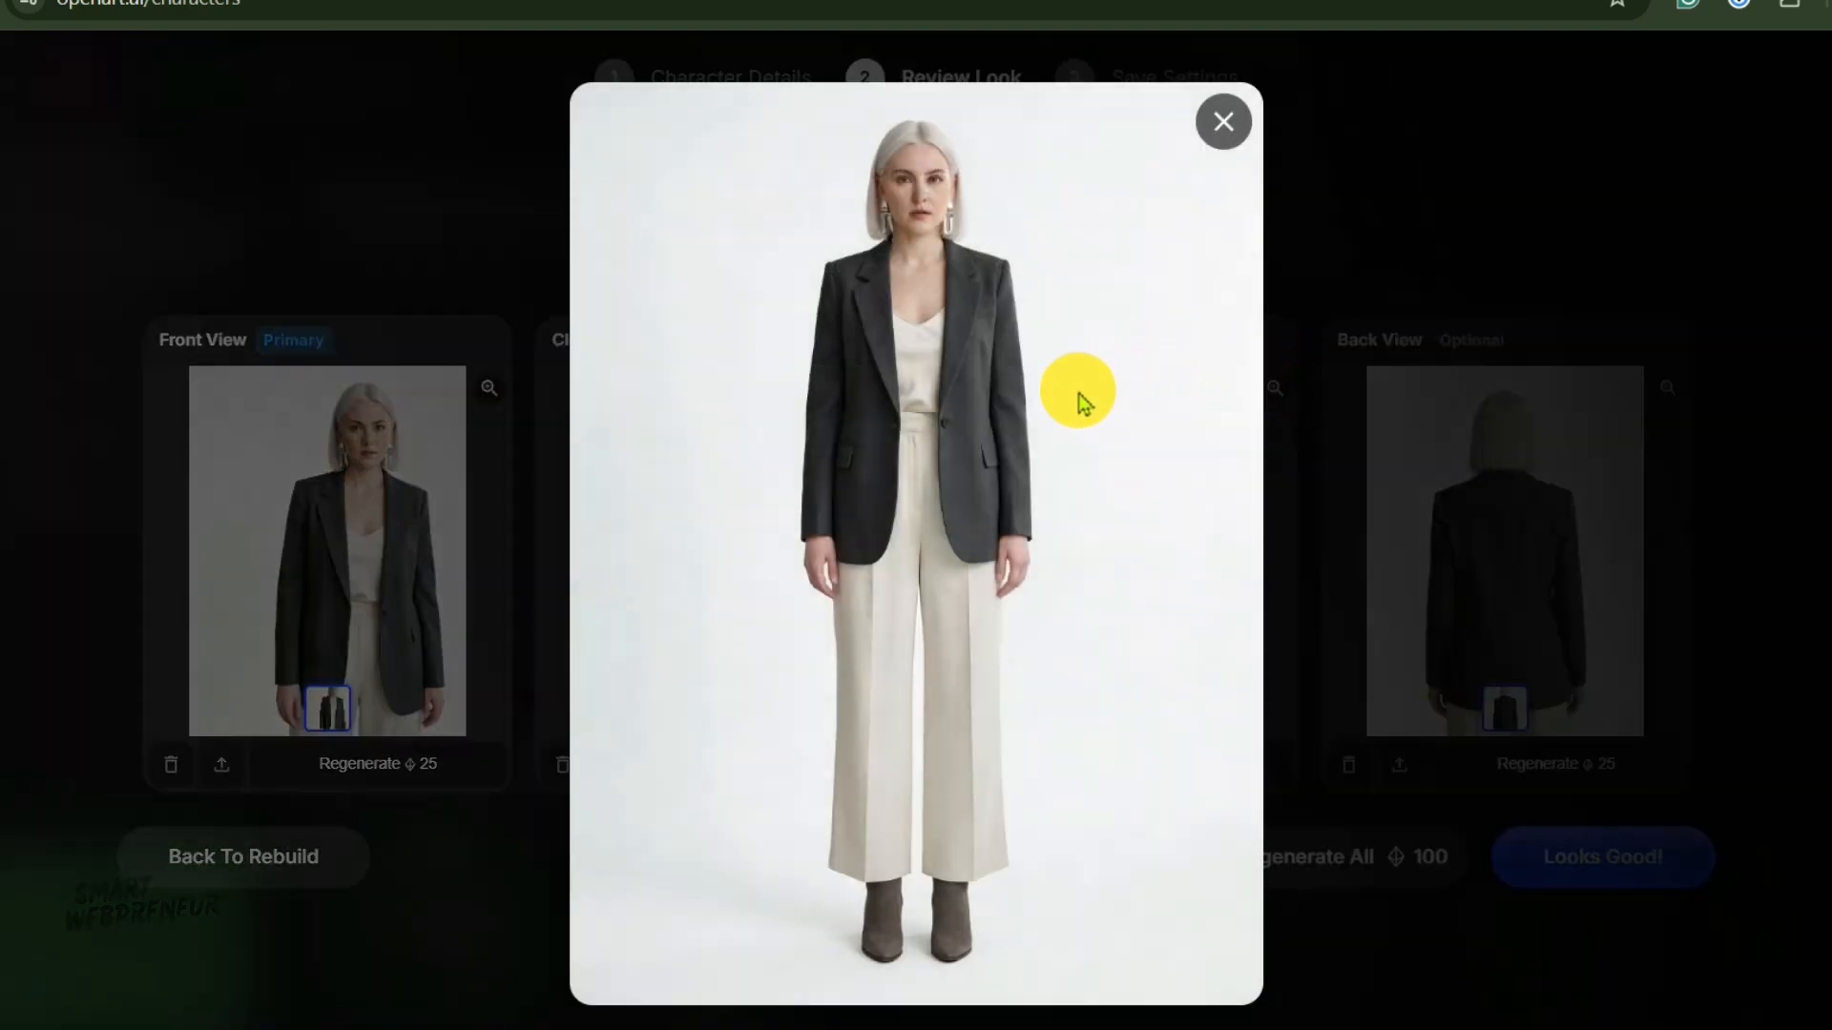
click(1238, 118)
click(1667, 384)
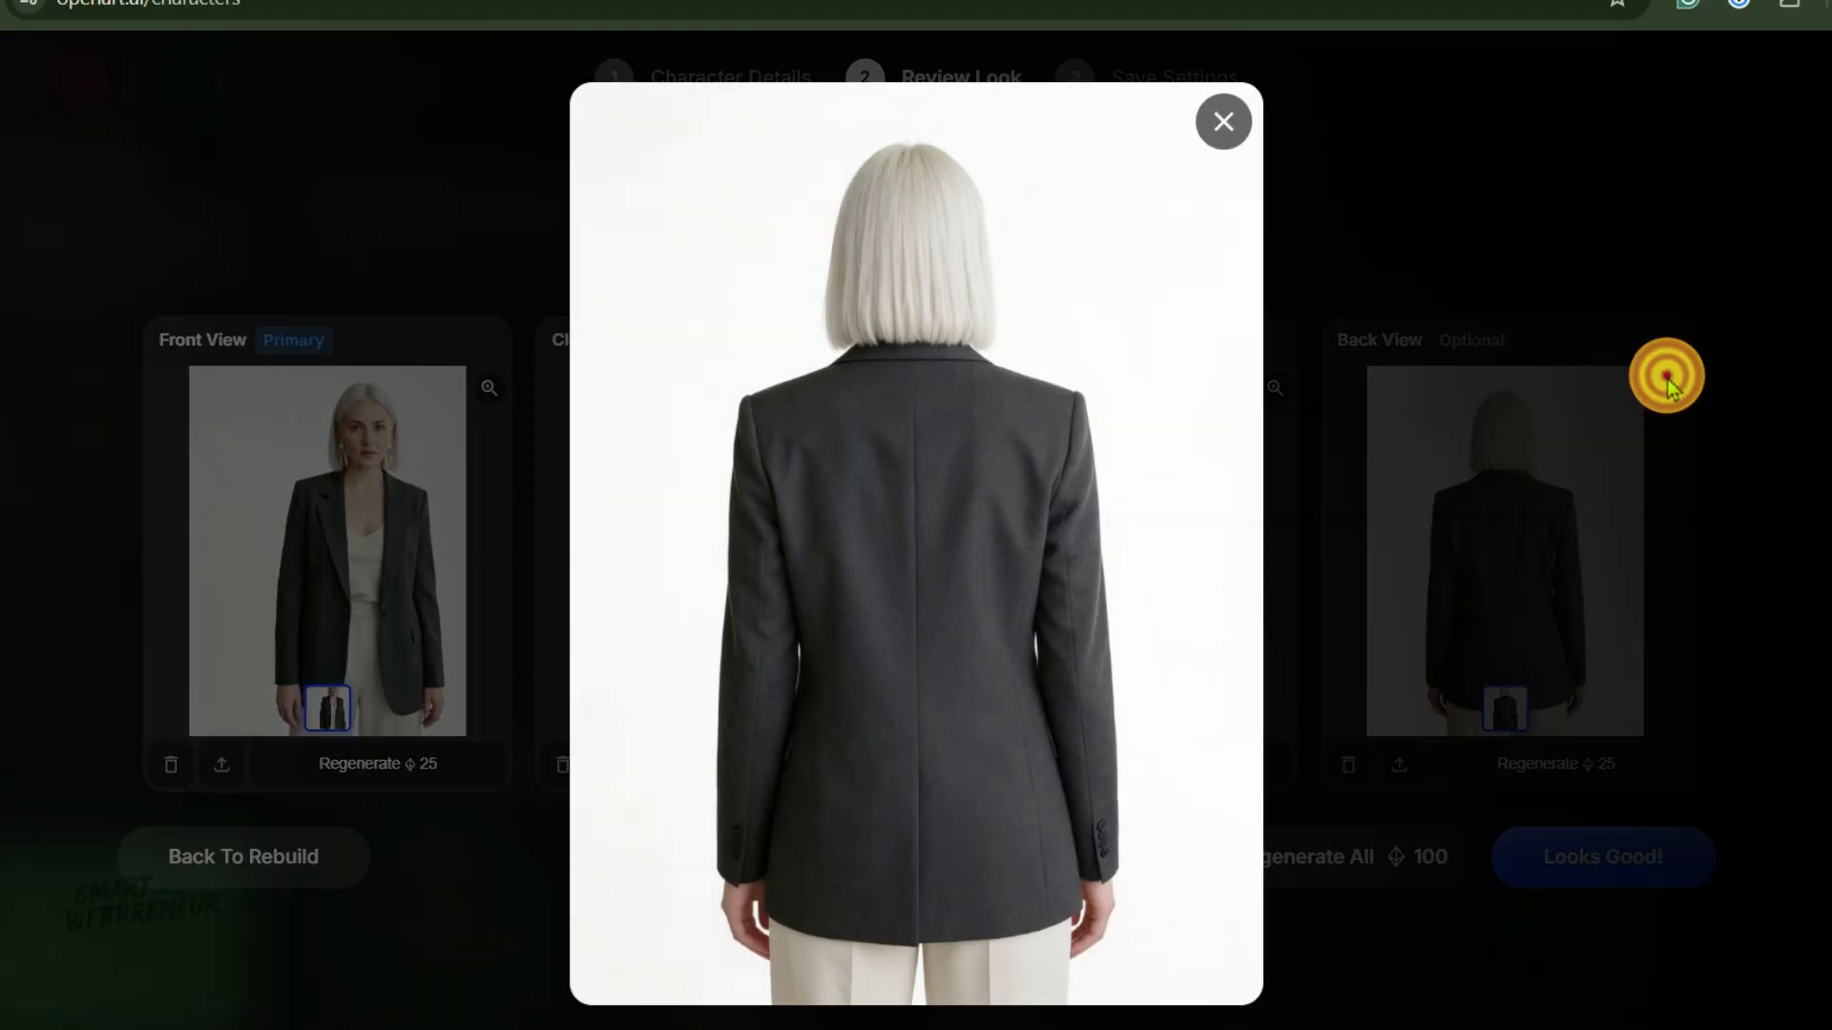
click(1215, 121)
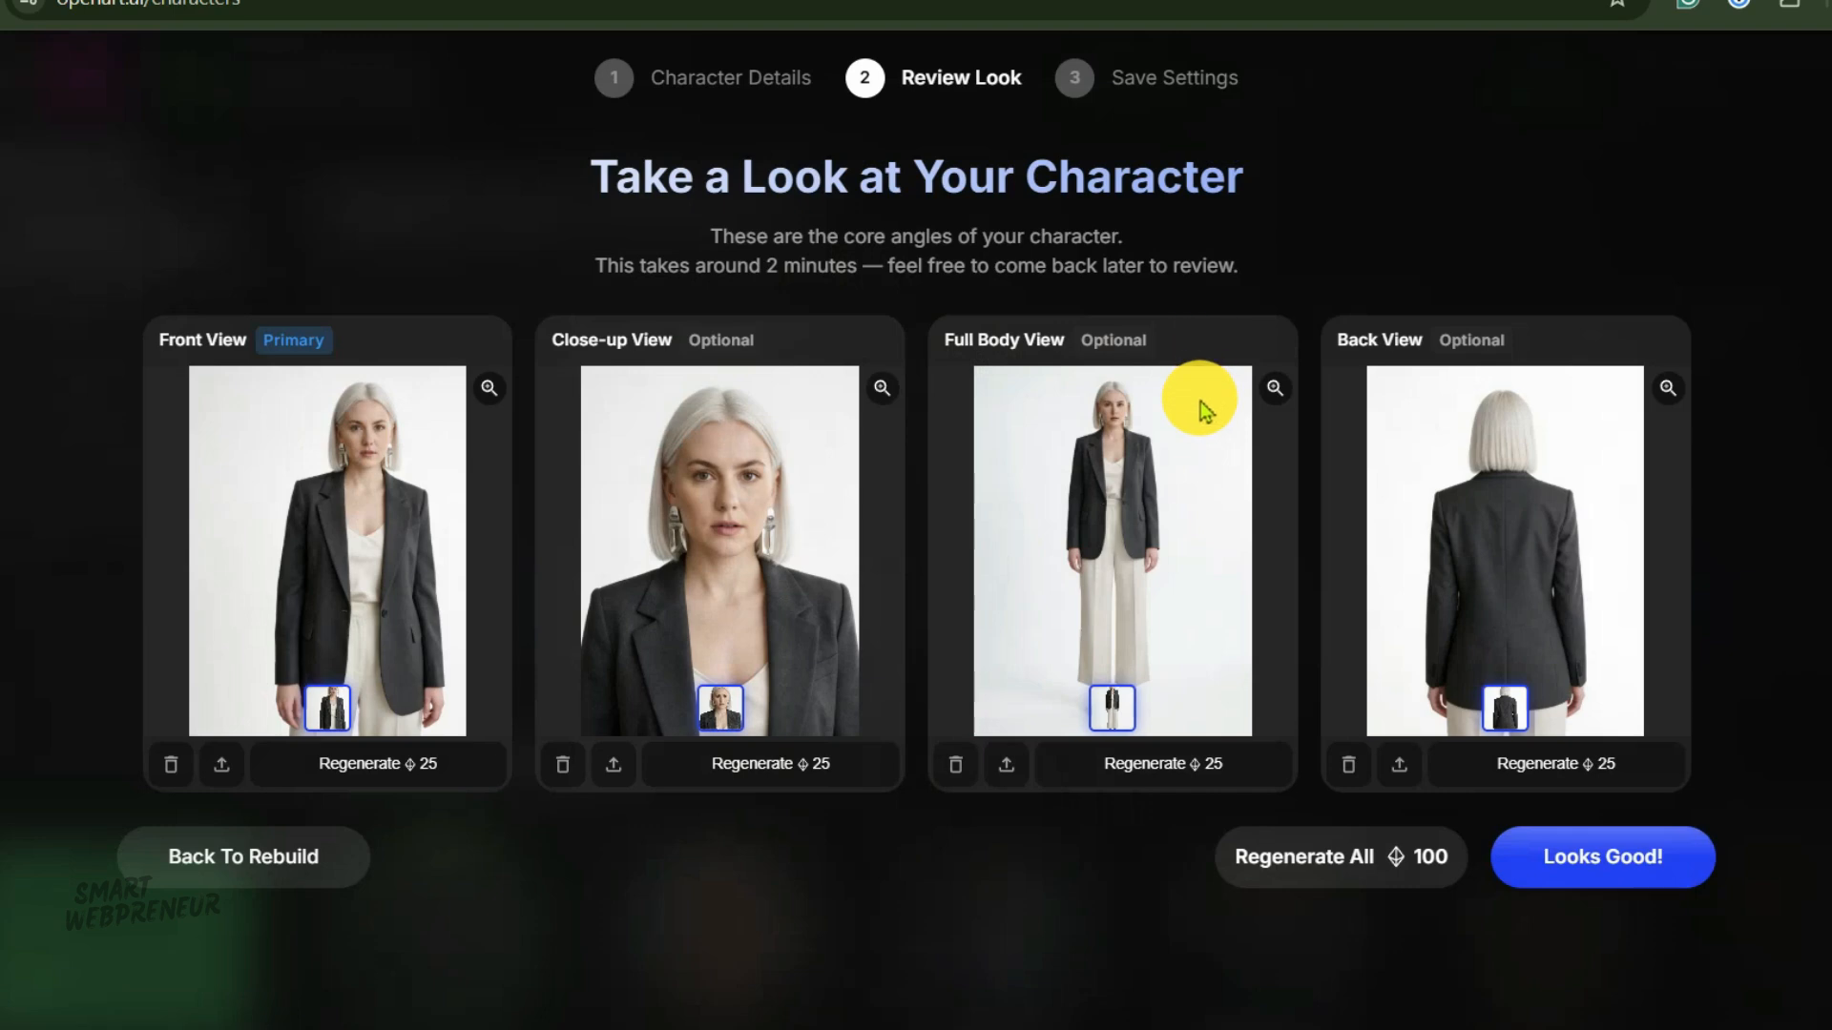
Approve the character views, name the character Sia-Designer, and save it.
click(1575, 858)
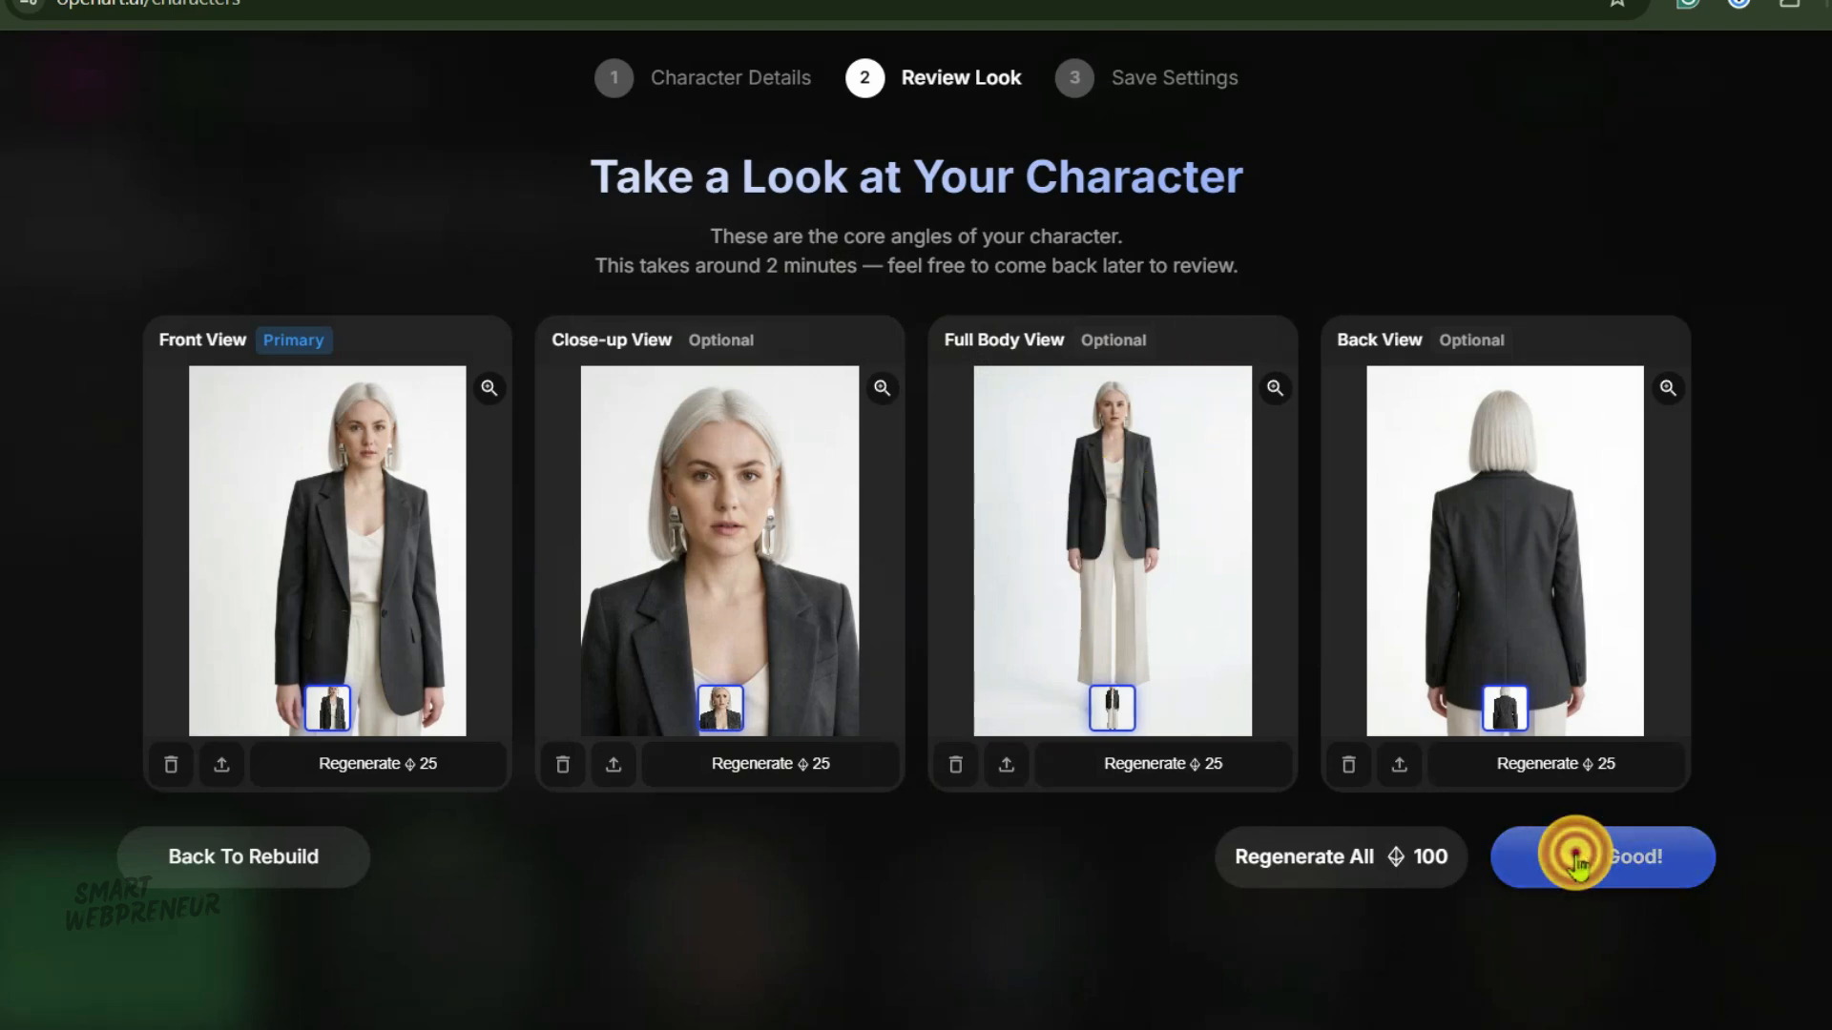
click(676, 637)
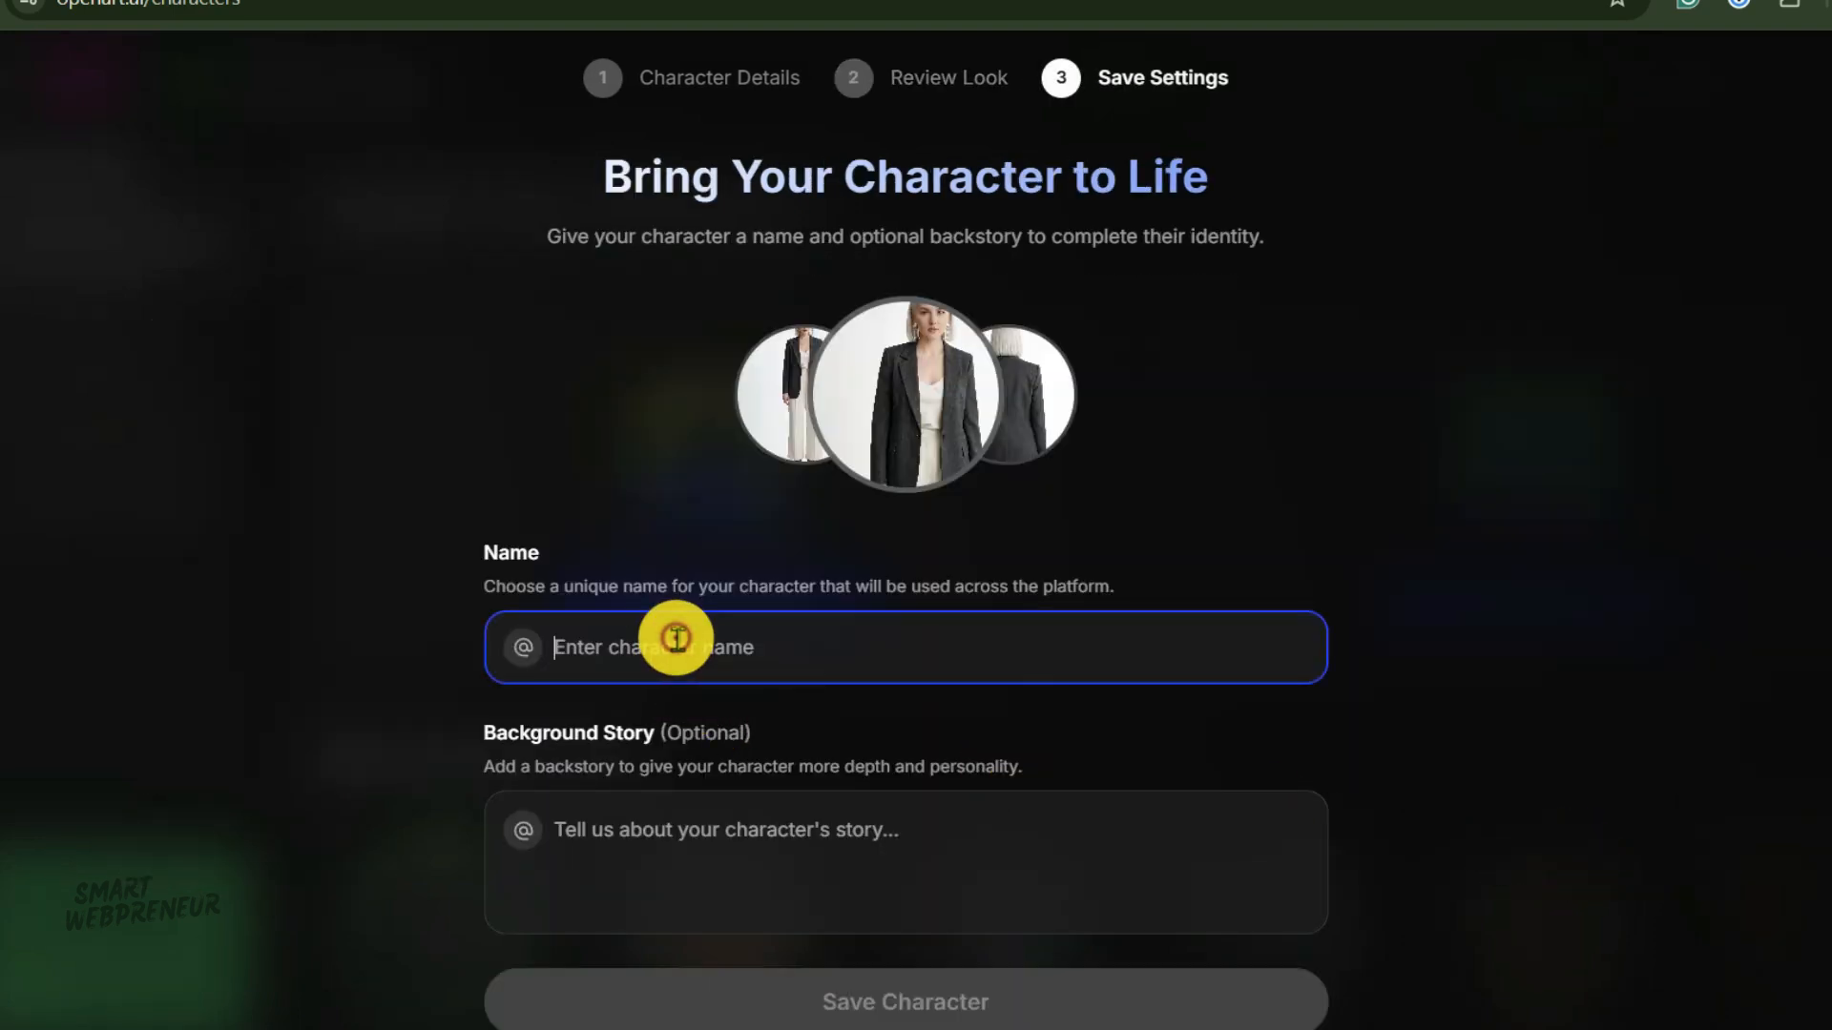
text(Sia-Design)
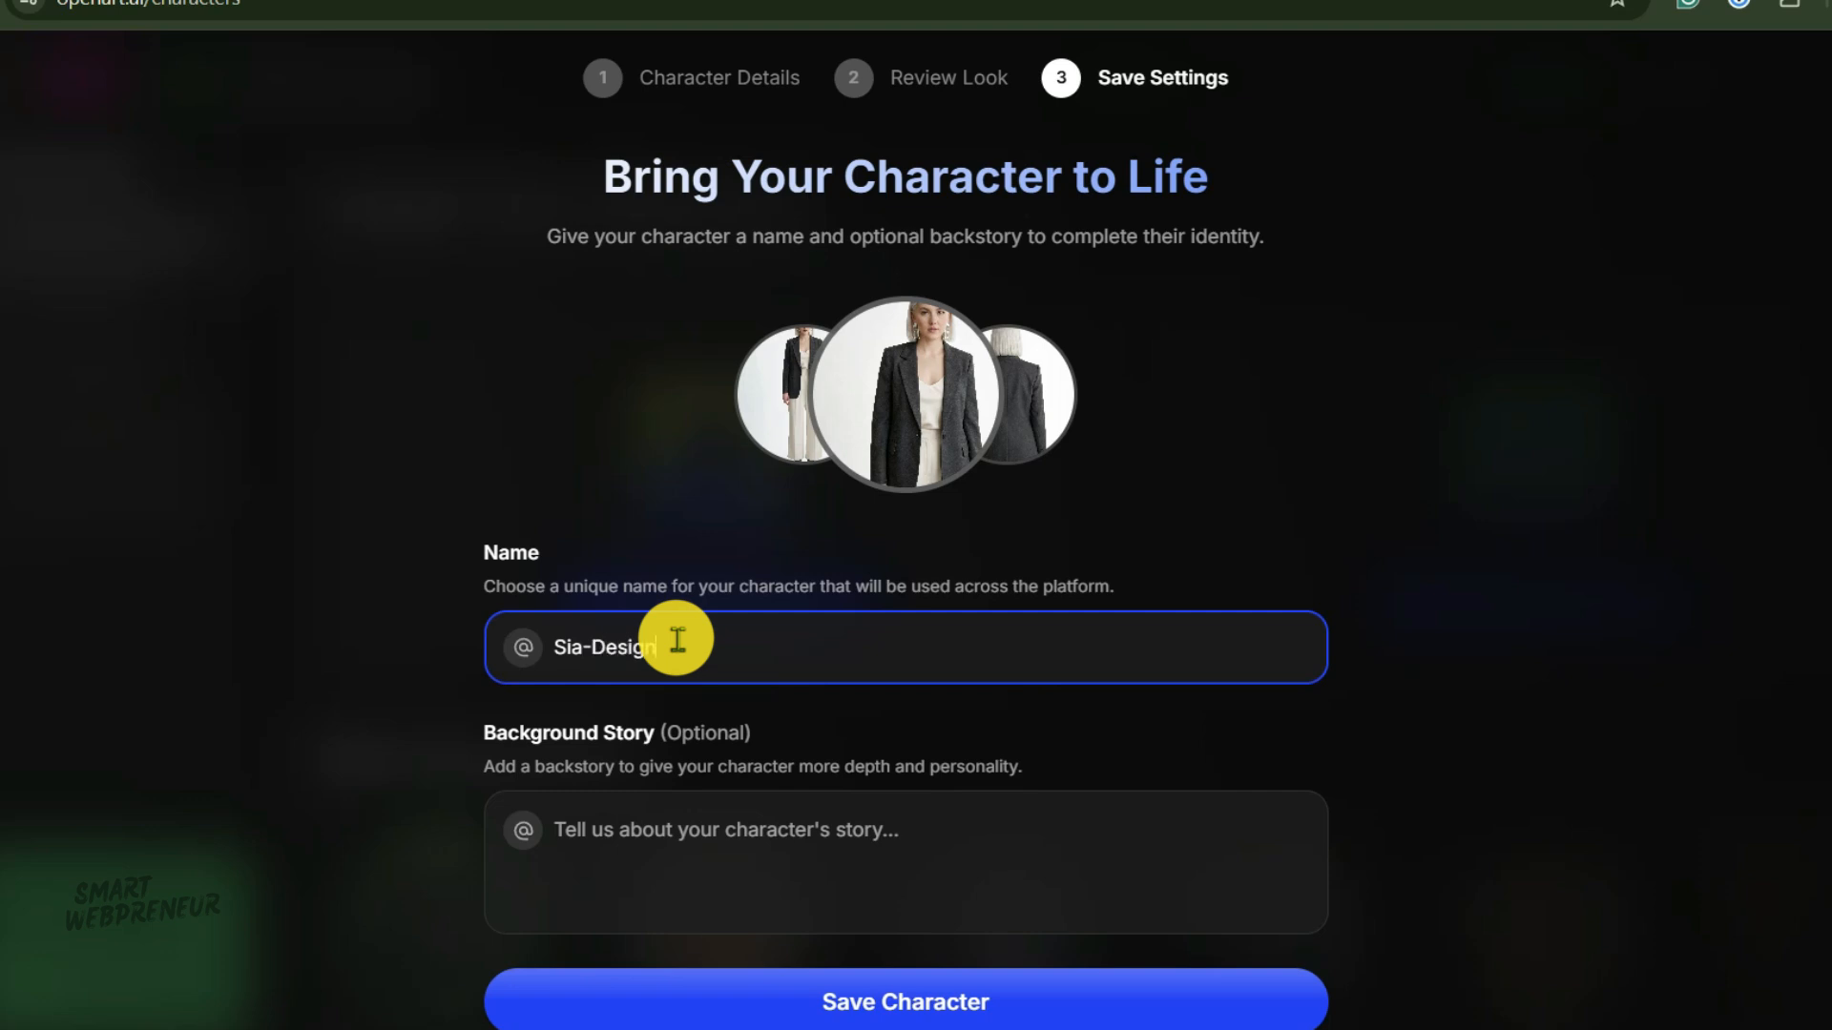
text(er)
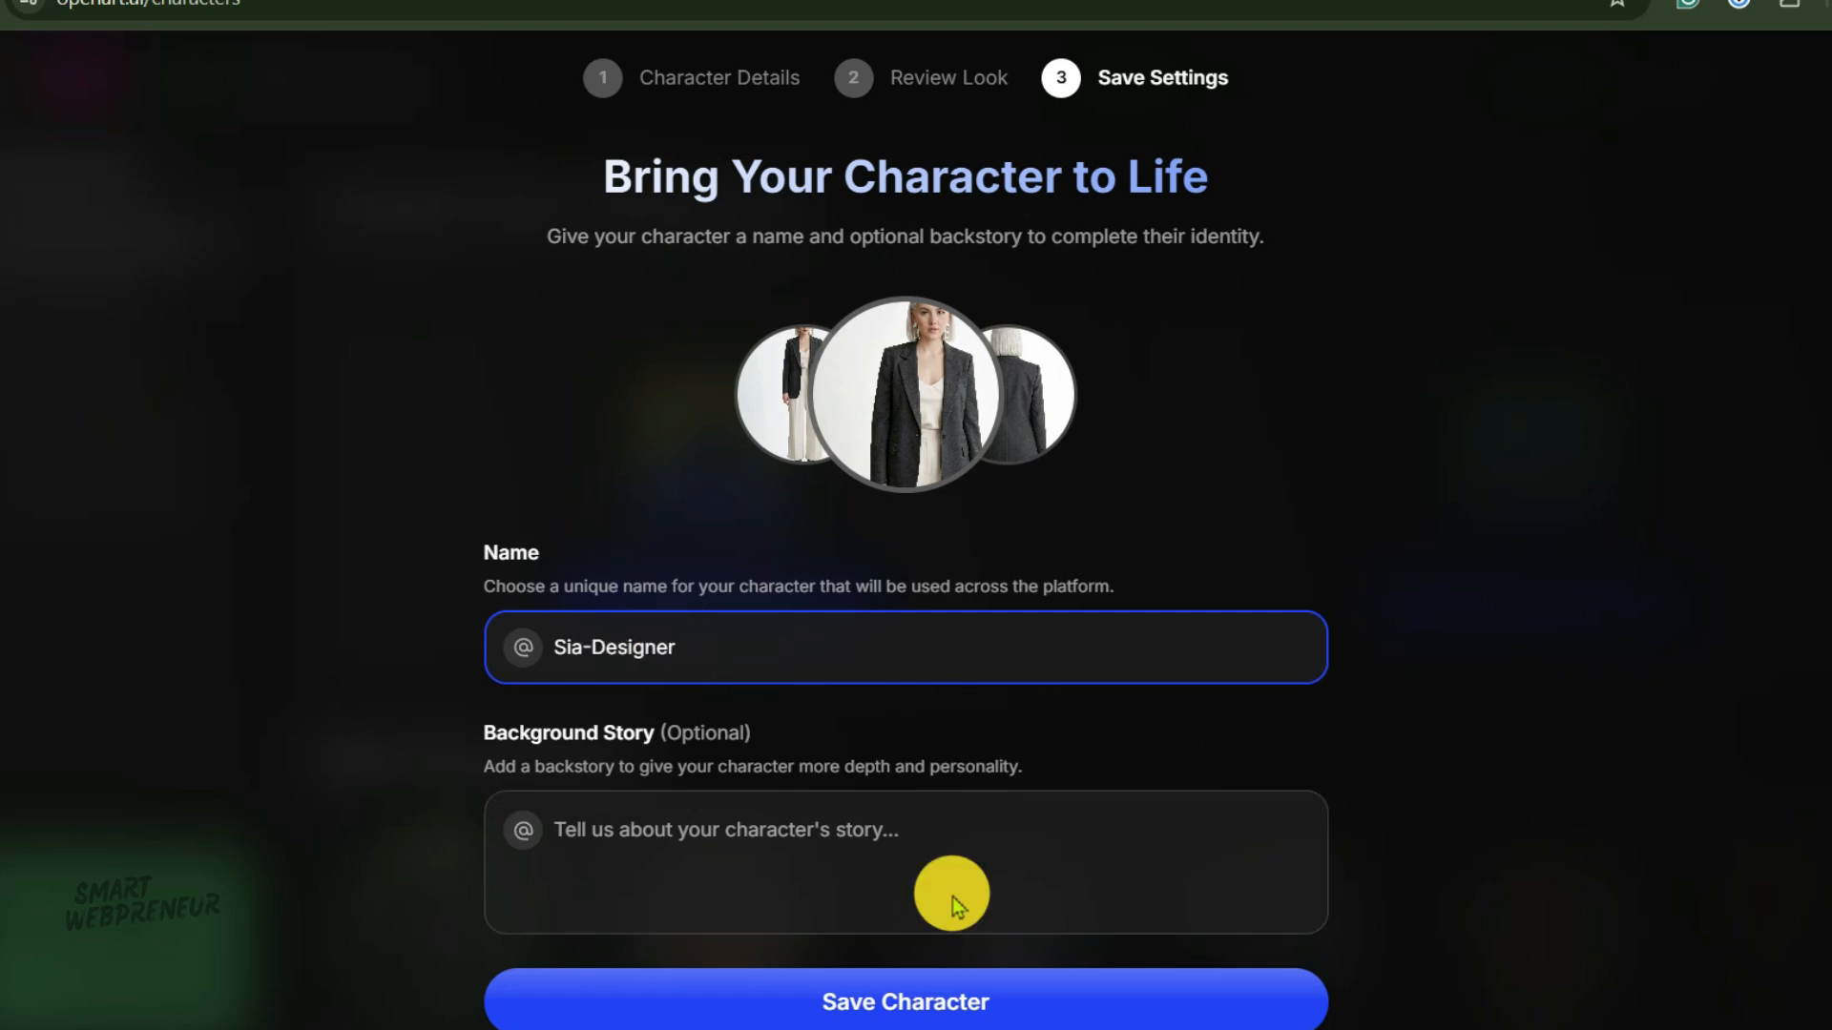
click(863, 1004)
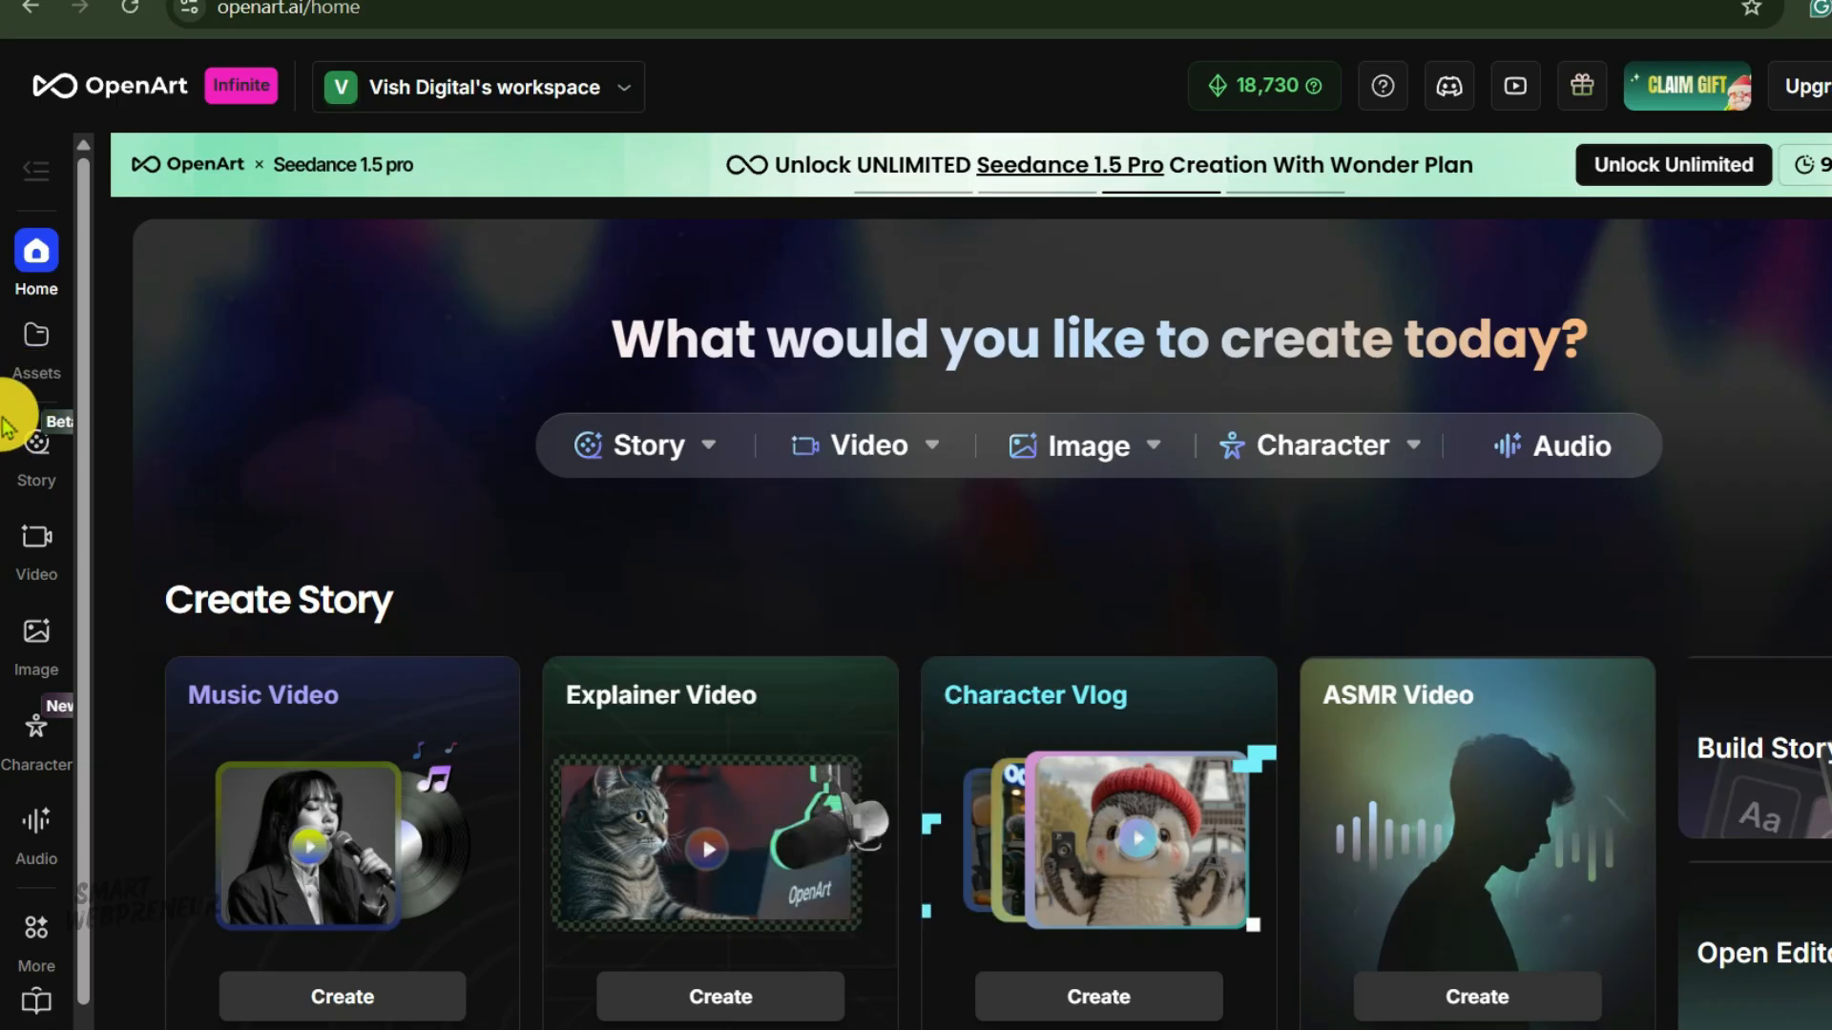
Open the Camera Angle Control image tool.
scroll(41, 844, down, 1)
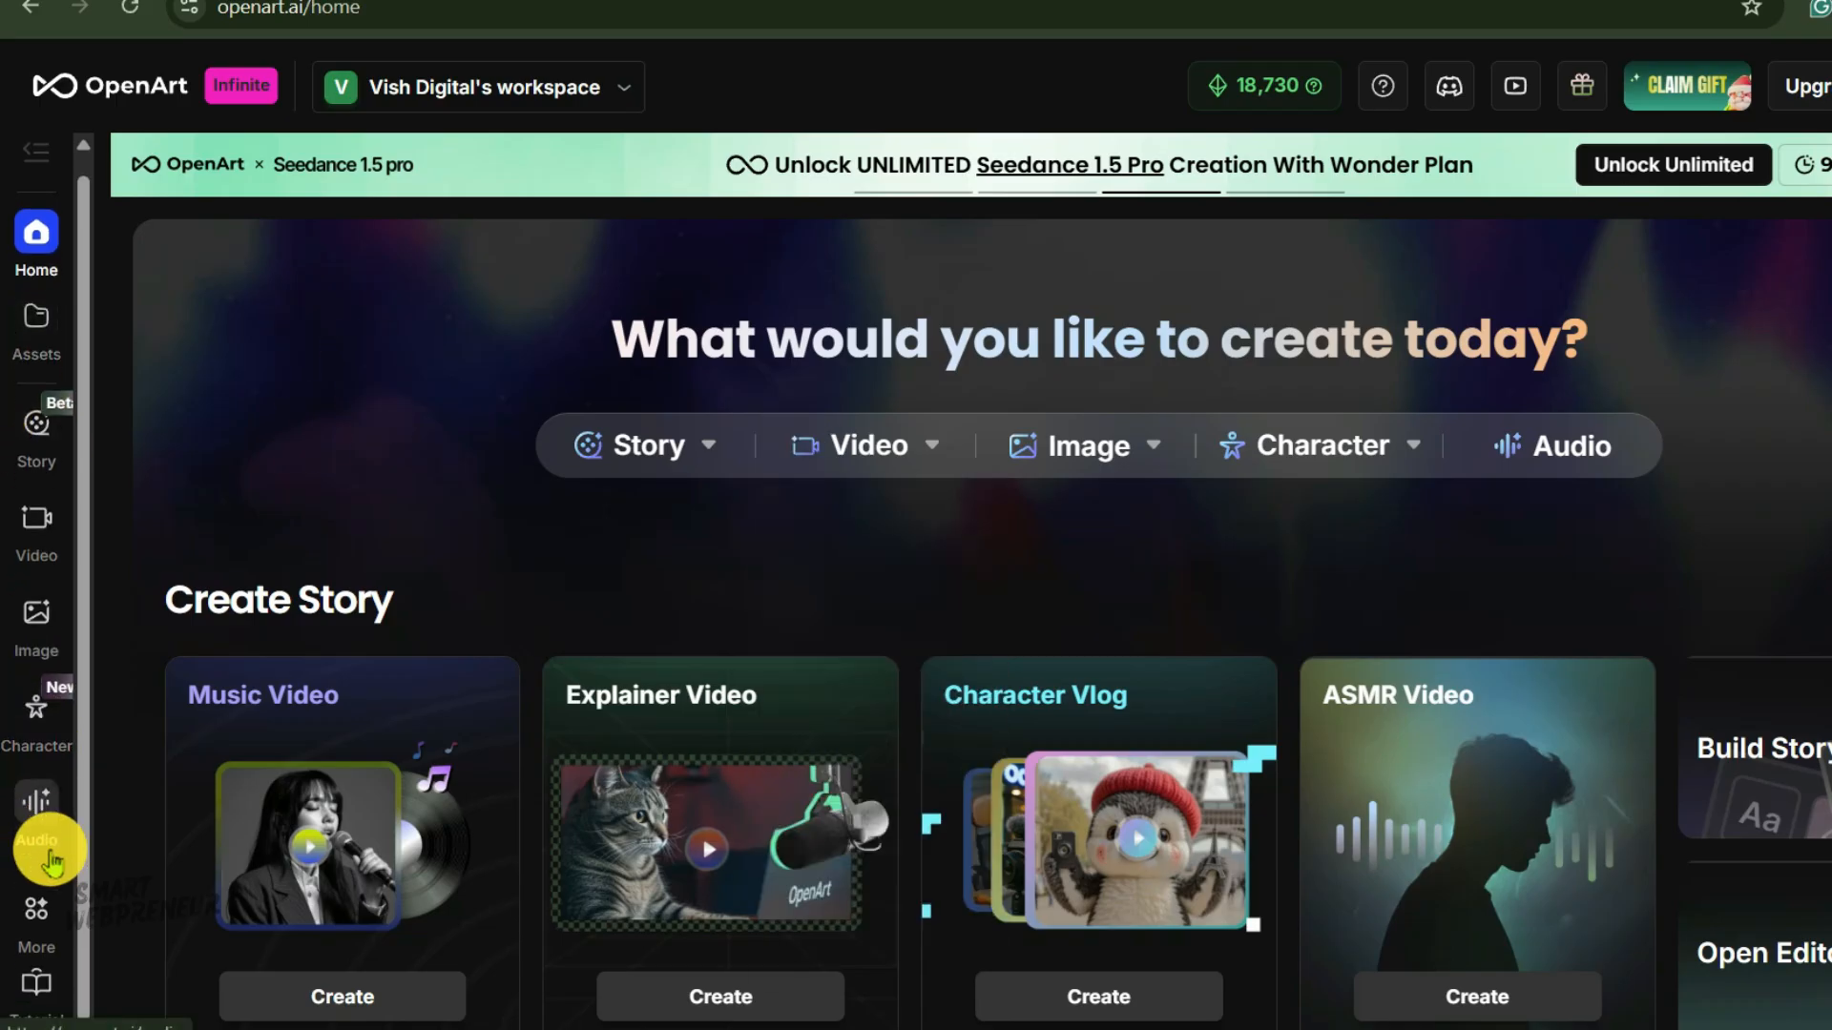
click(35, 625)
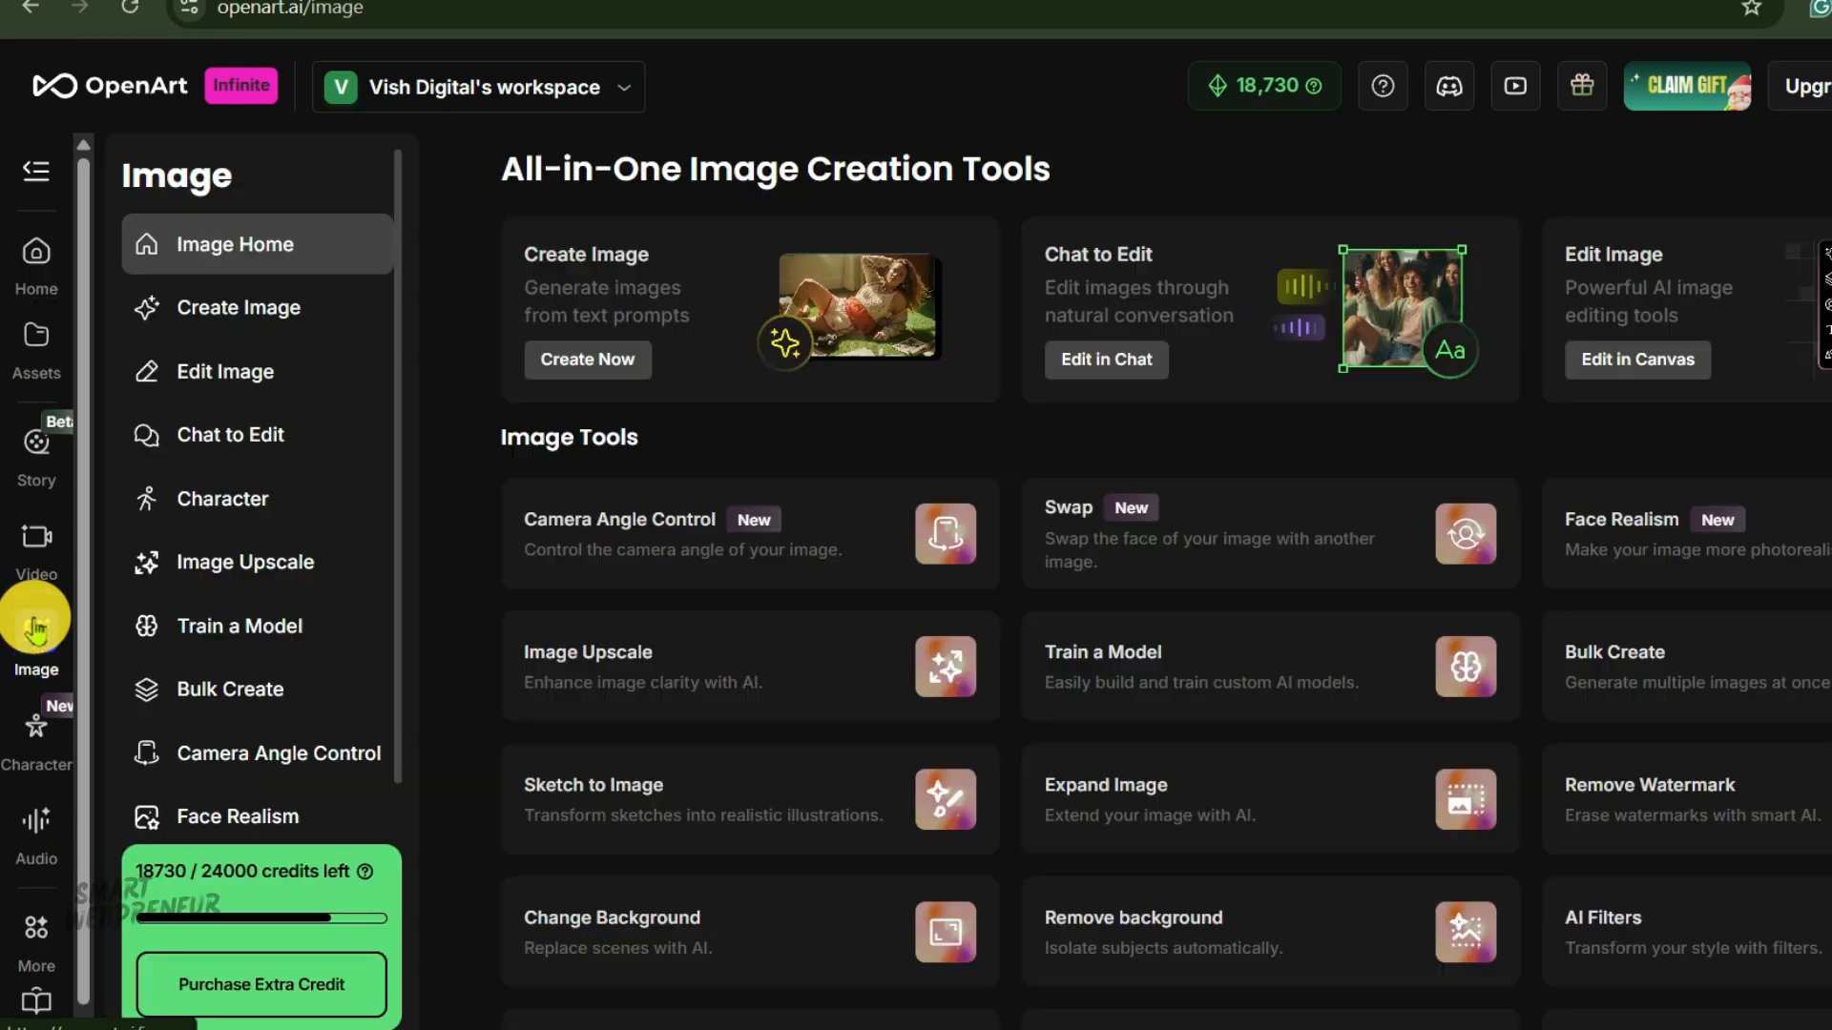
click(309, 759)
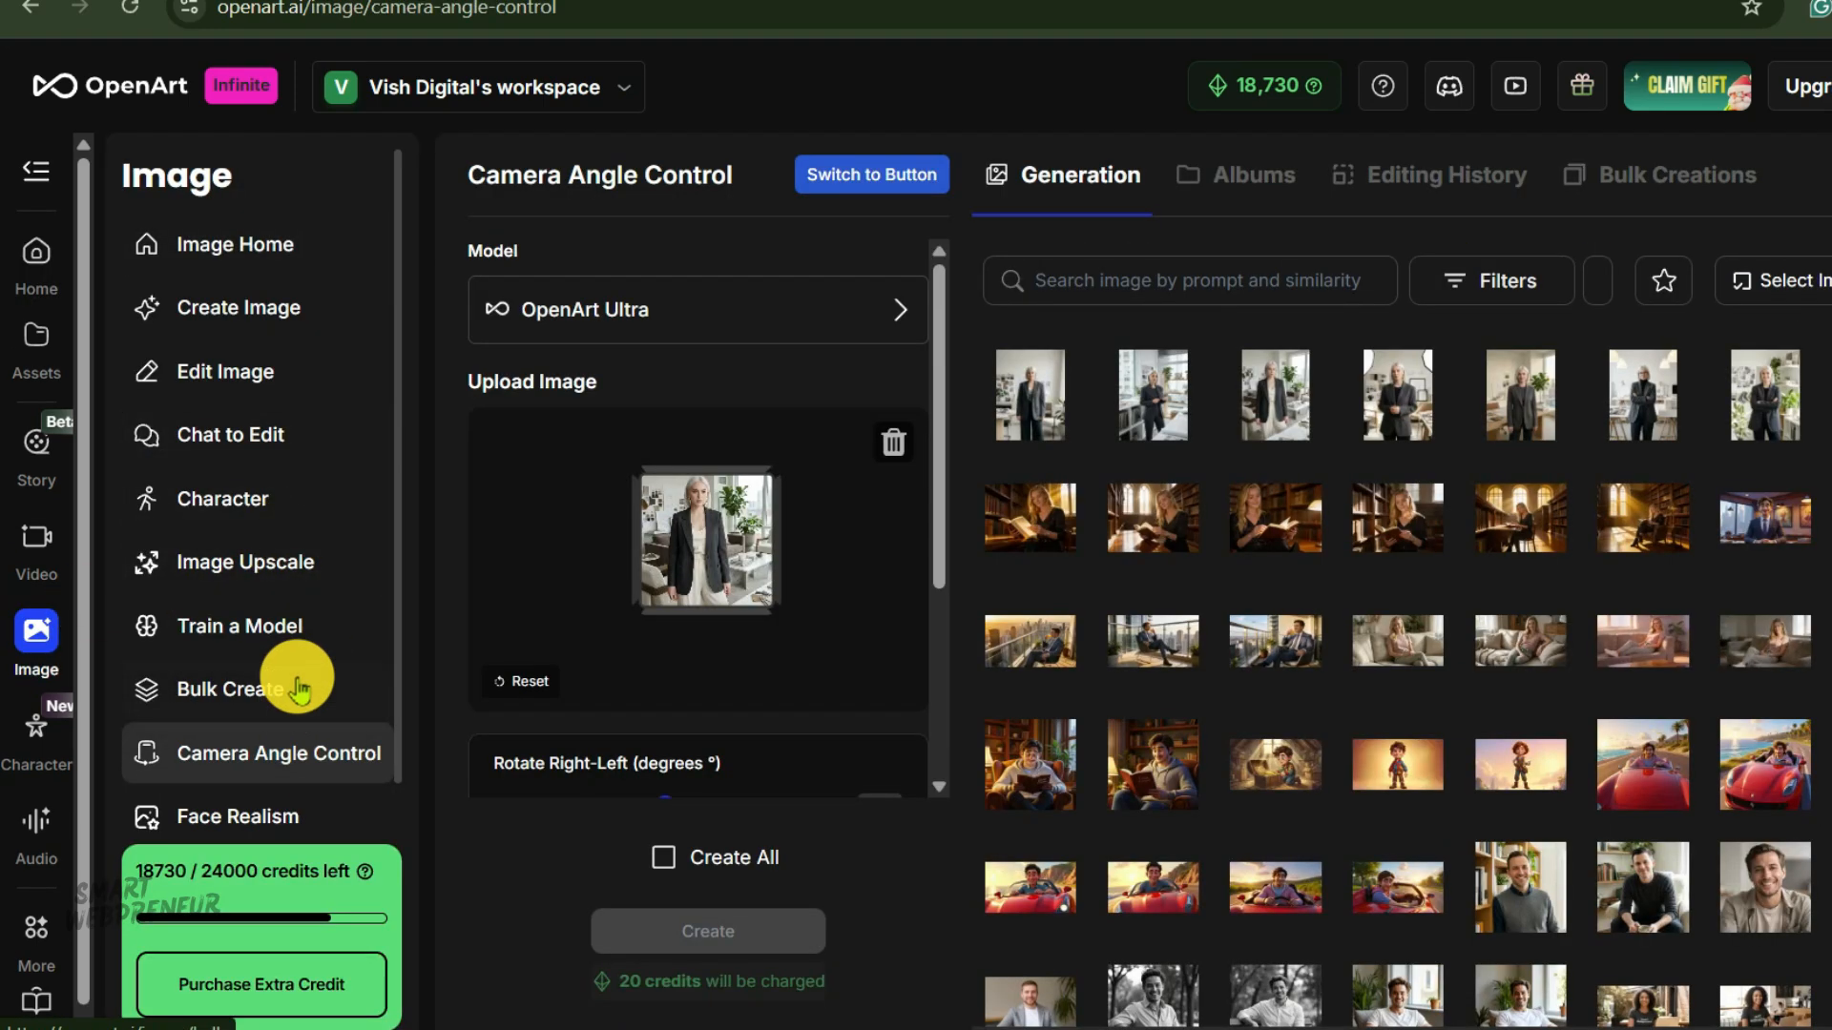
Choose OpenArt Ultra as the Camera Angle Control model.
scroll(944, 496, down, 1)
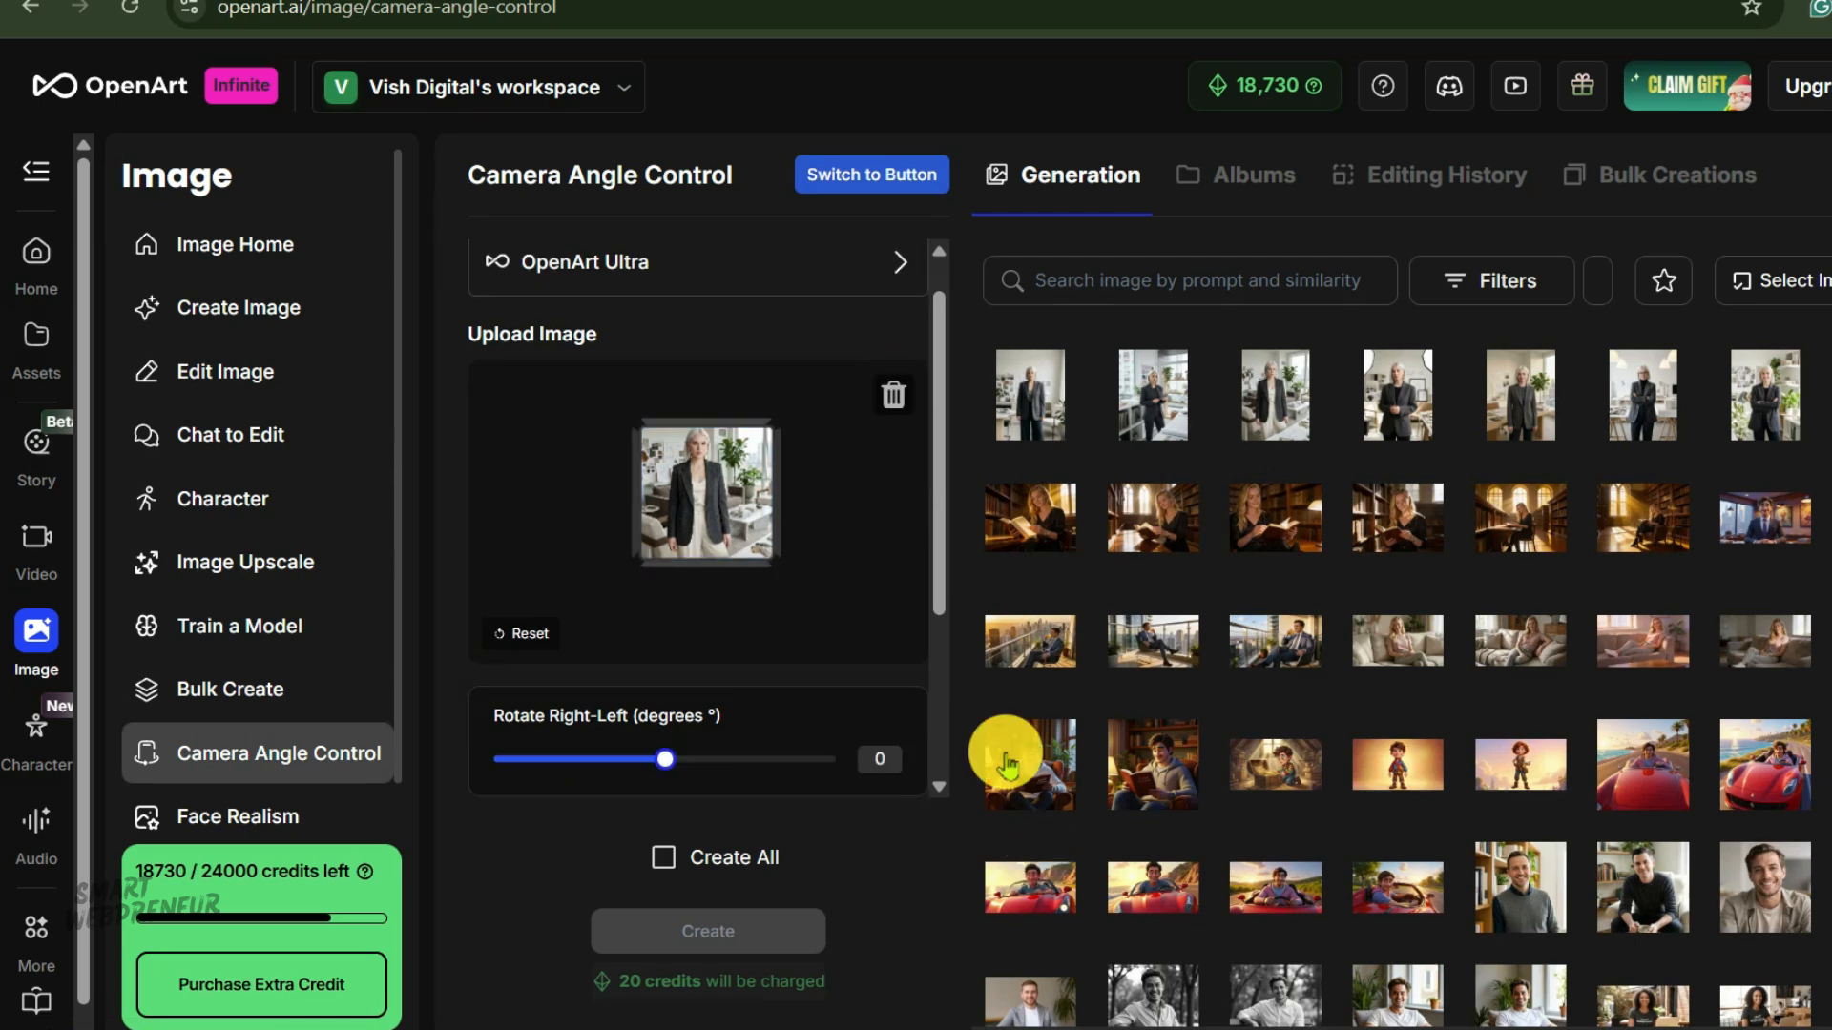
click(885, 267)
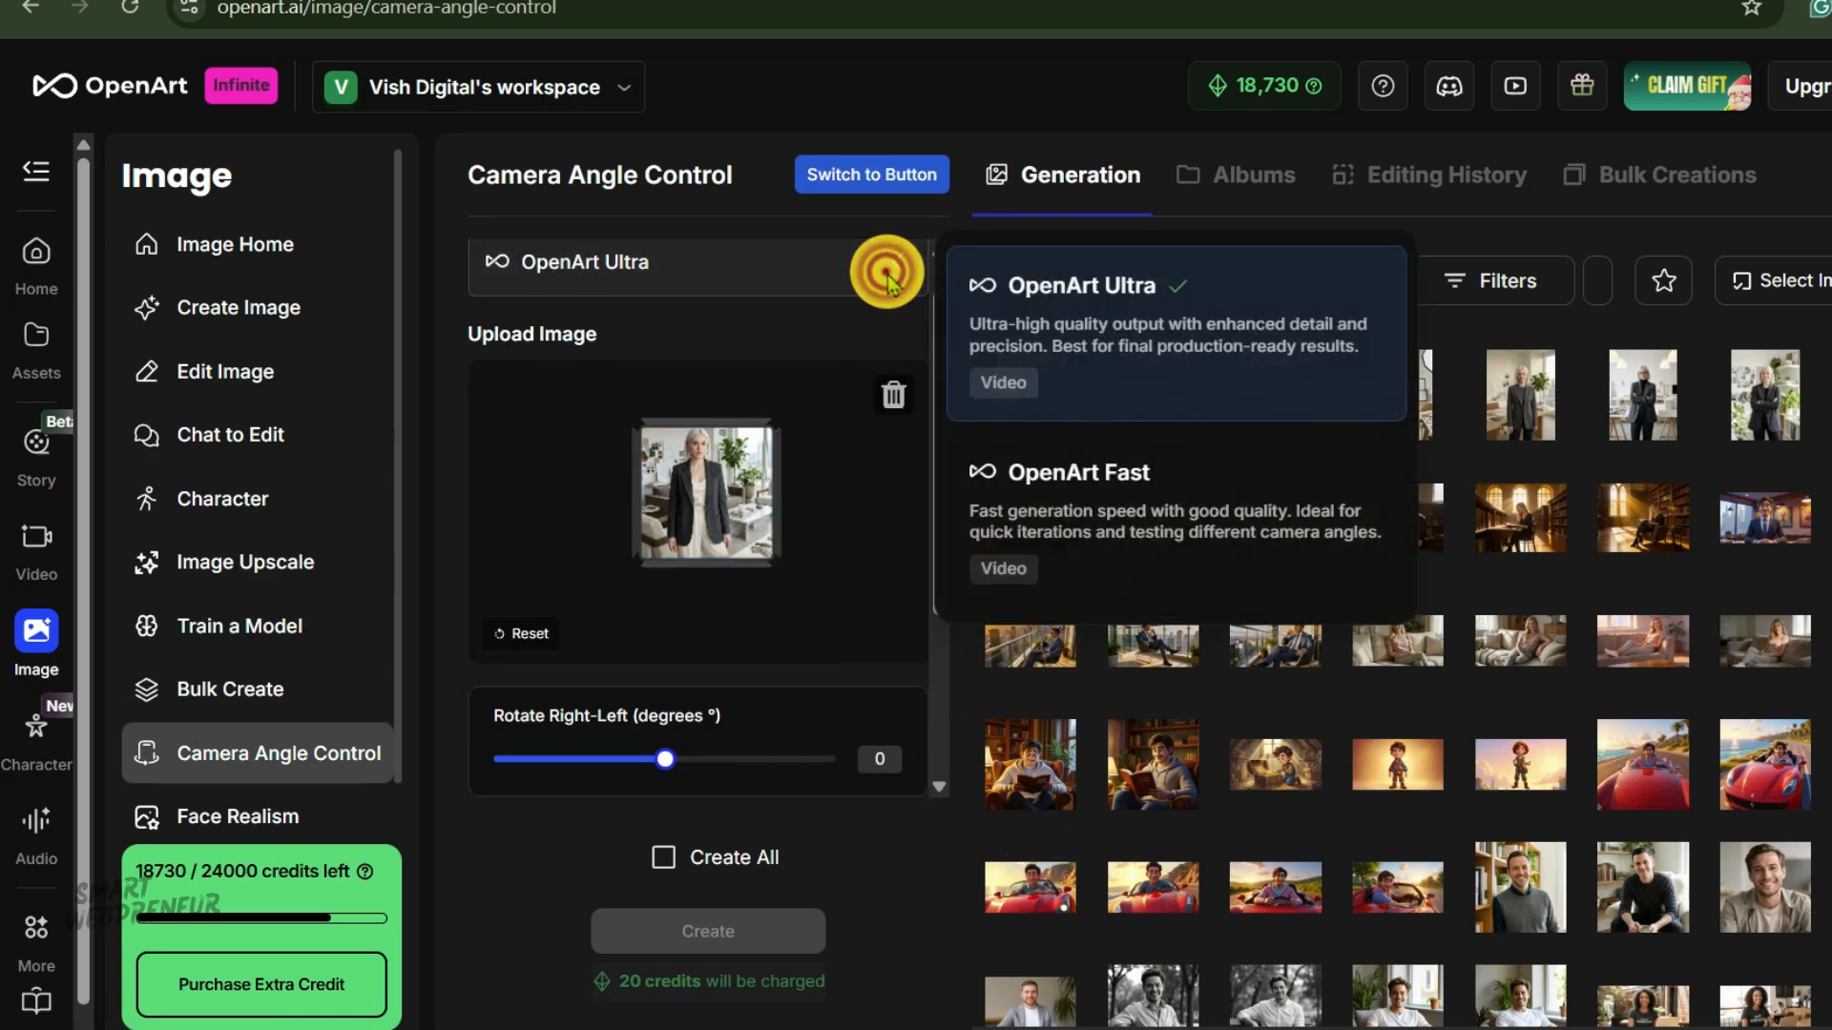
click(1085, 295)
Enable Create All and generate every camera angle of the uploaded character image.
drag(937, 315, 936, 540)
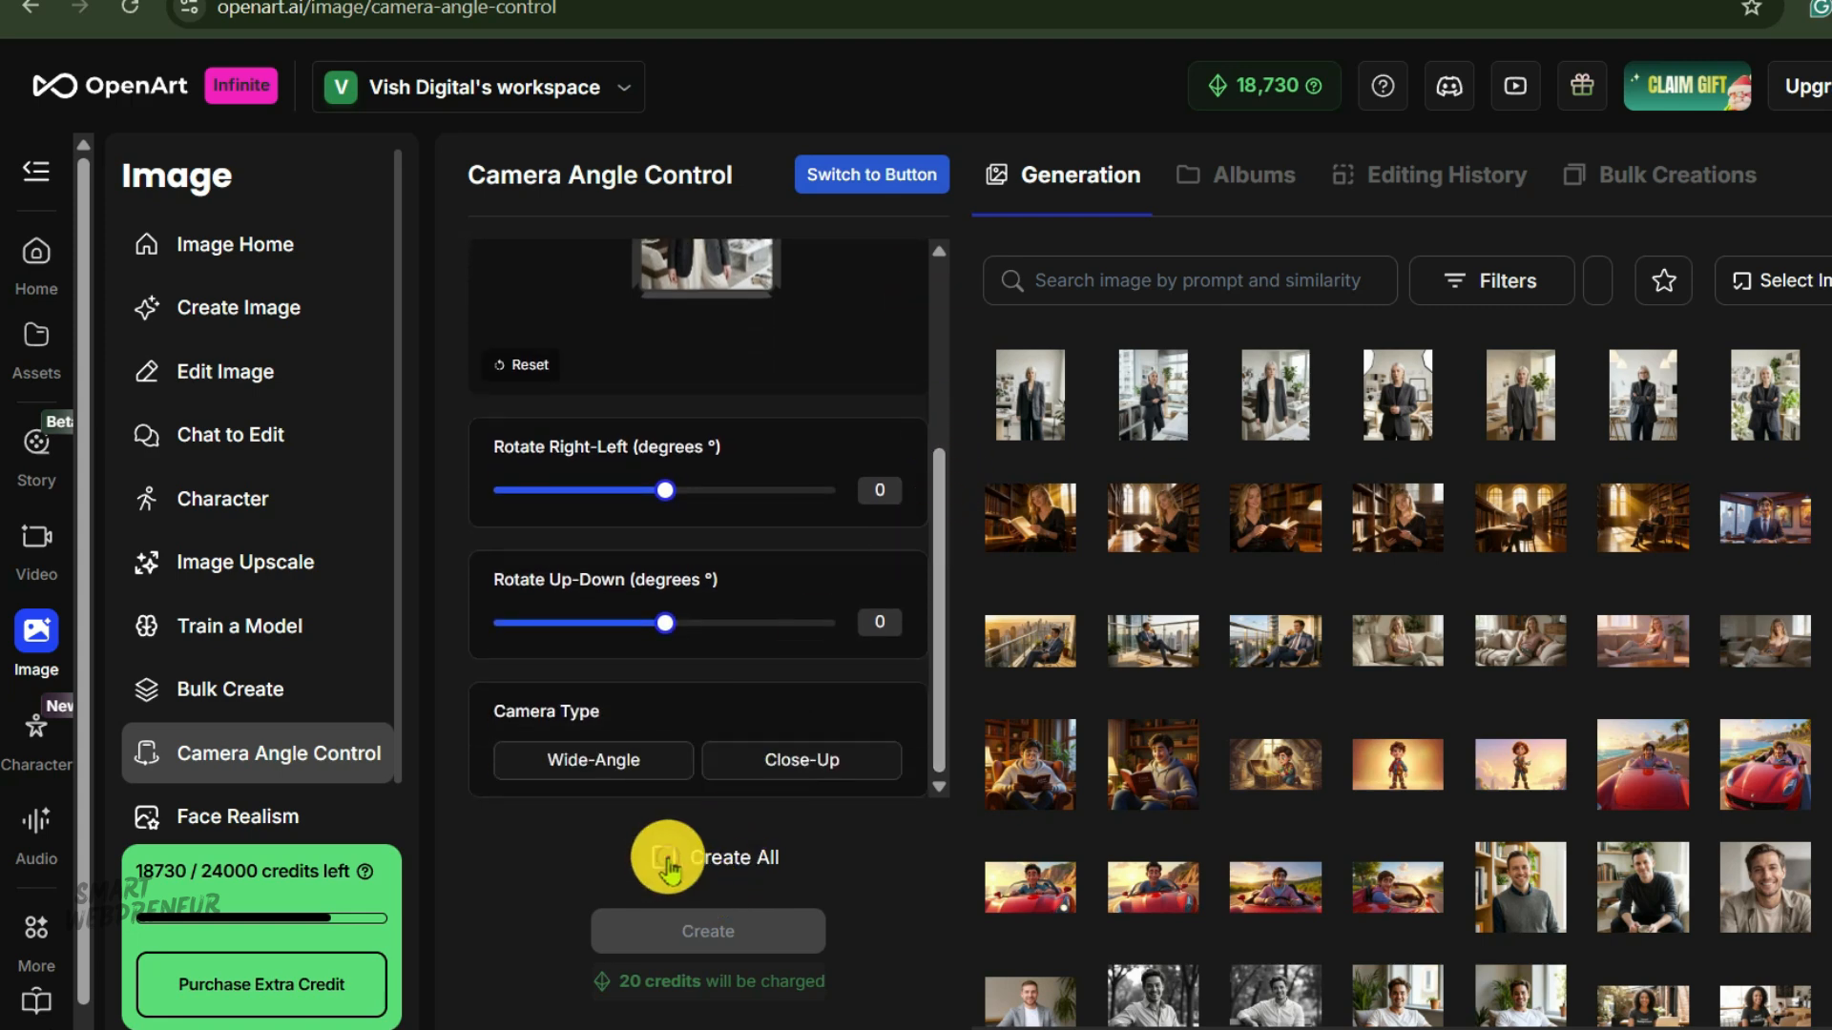
click(664, 856)
click(758, 931)
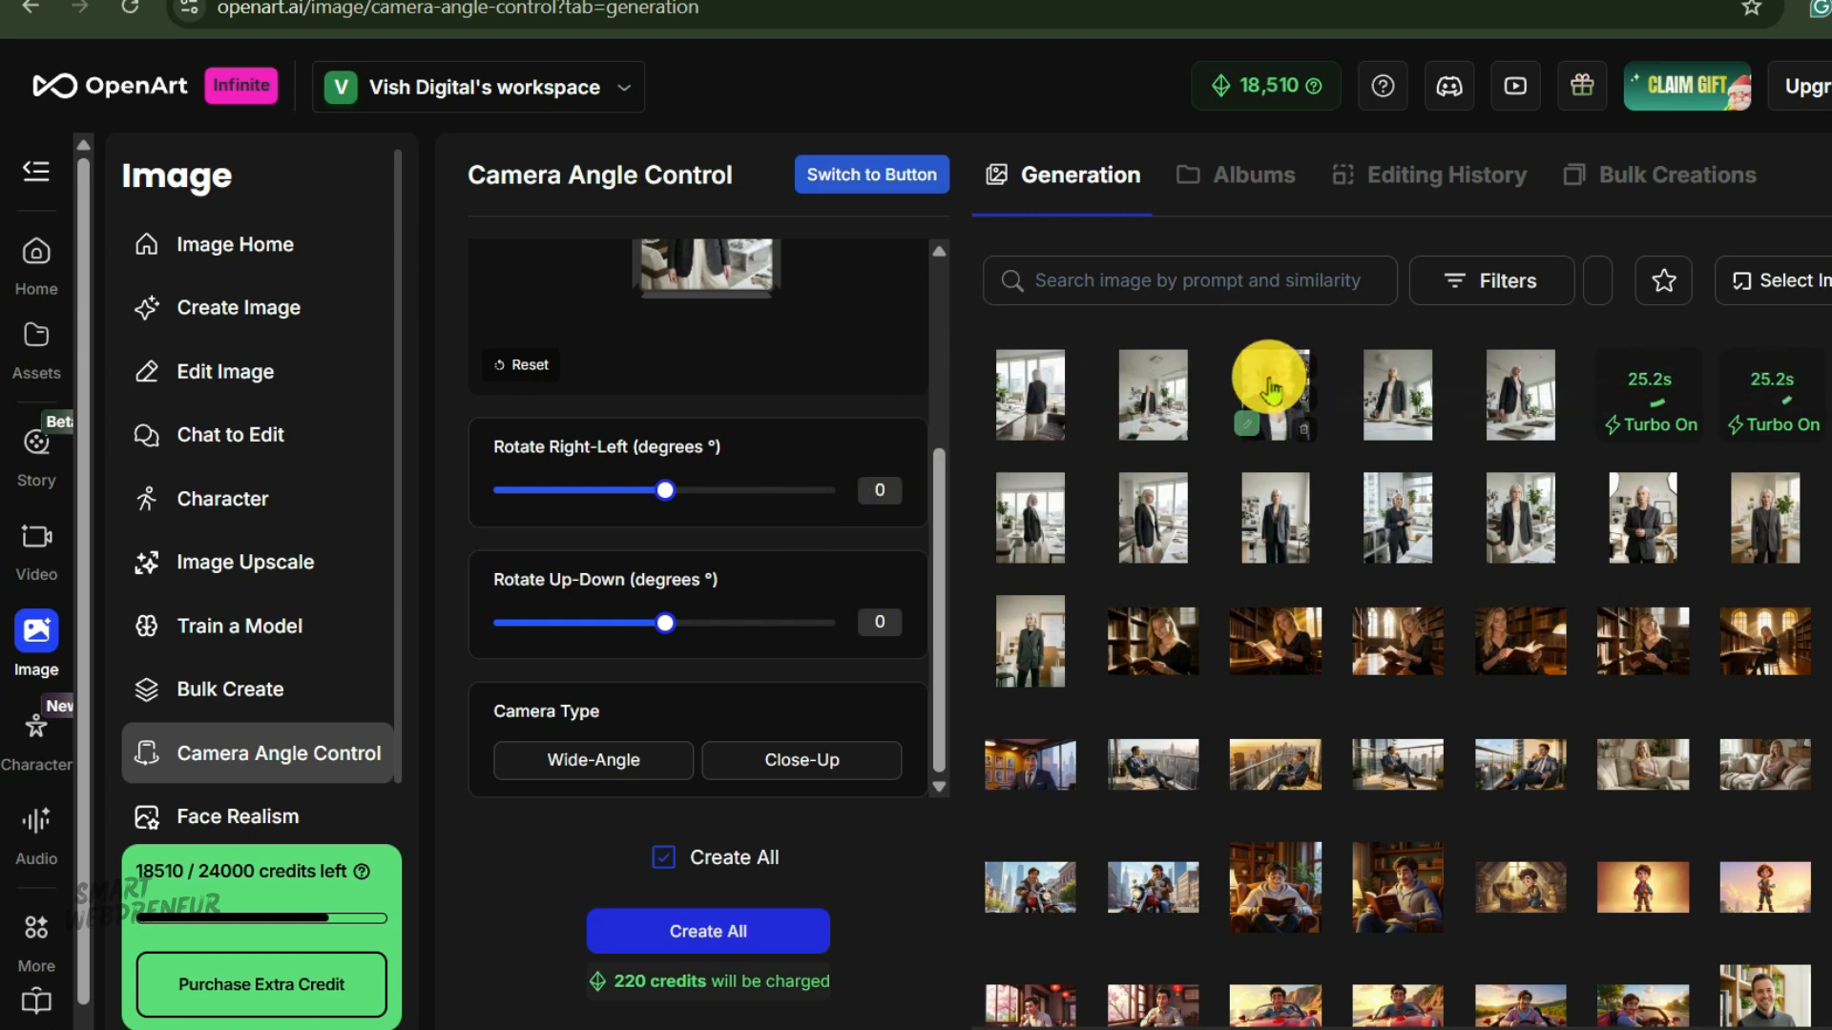
Open the generated camera angle images and browse through each angle in the viewer.
click(1268, 382)
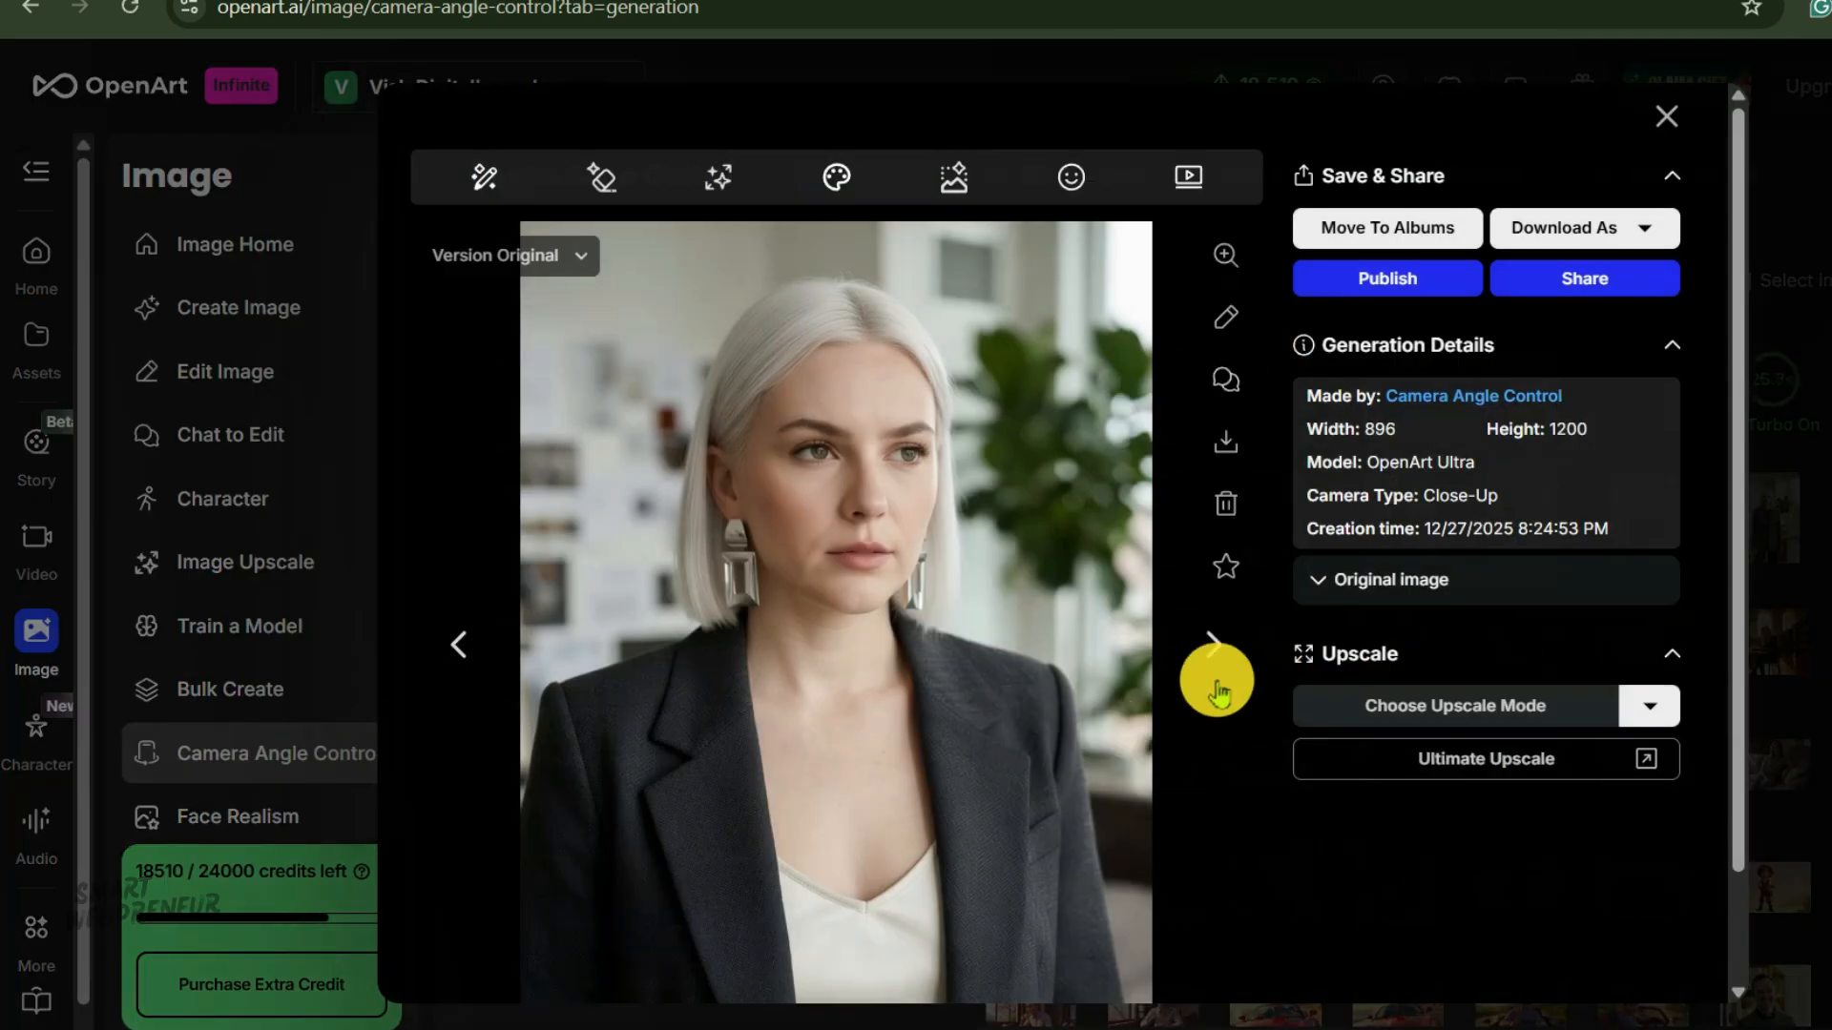
click(1213, 644)
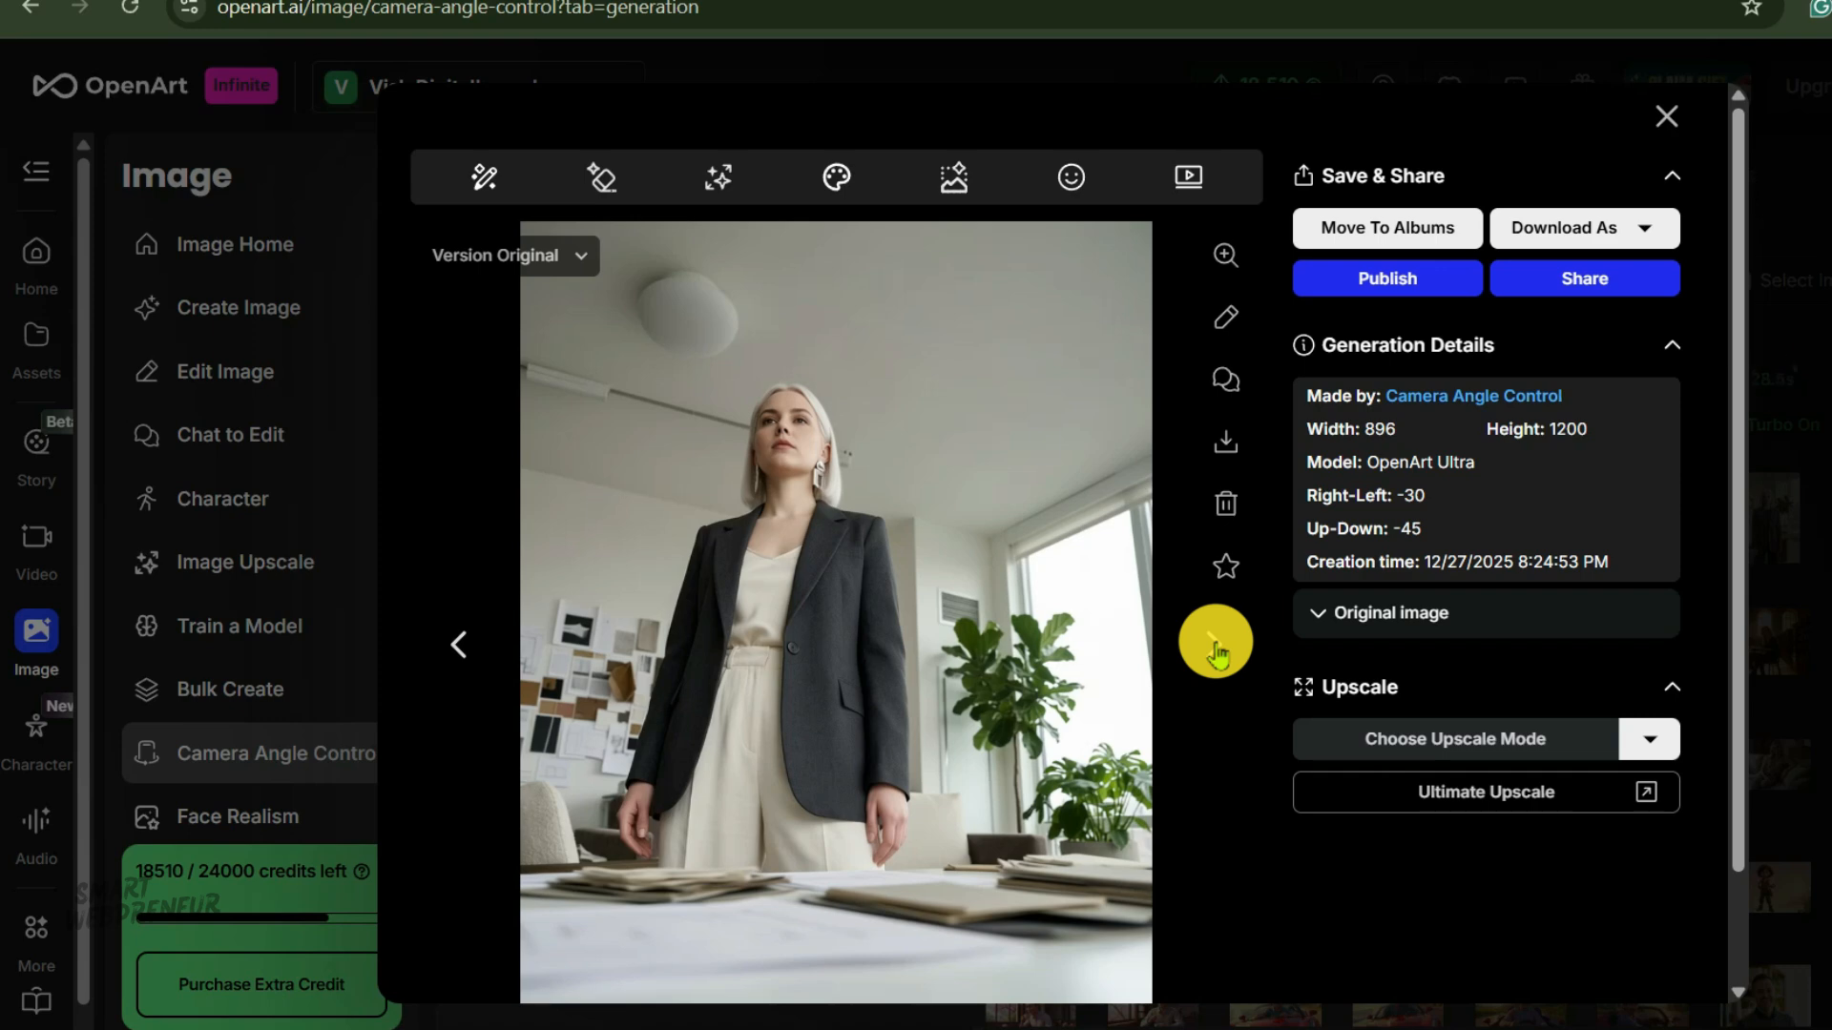
click(1215, 646)
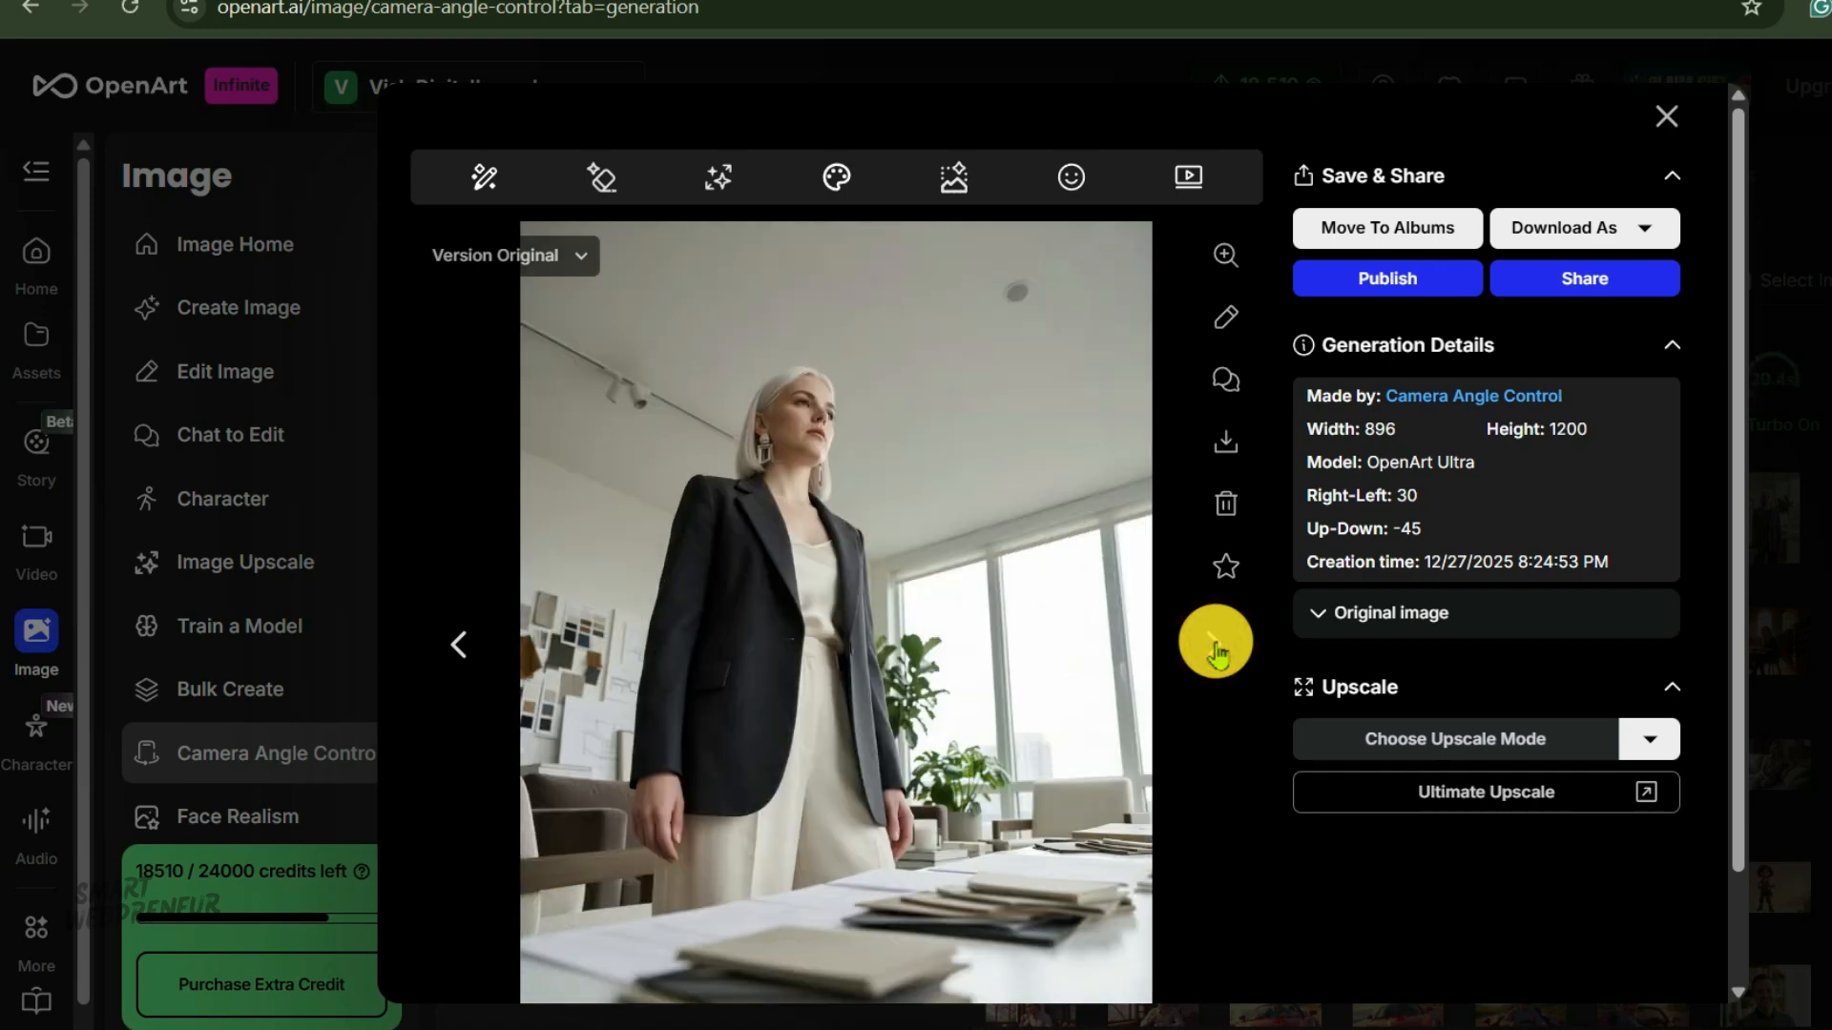
click(1215, 646)
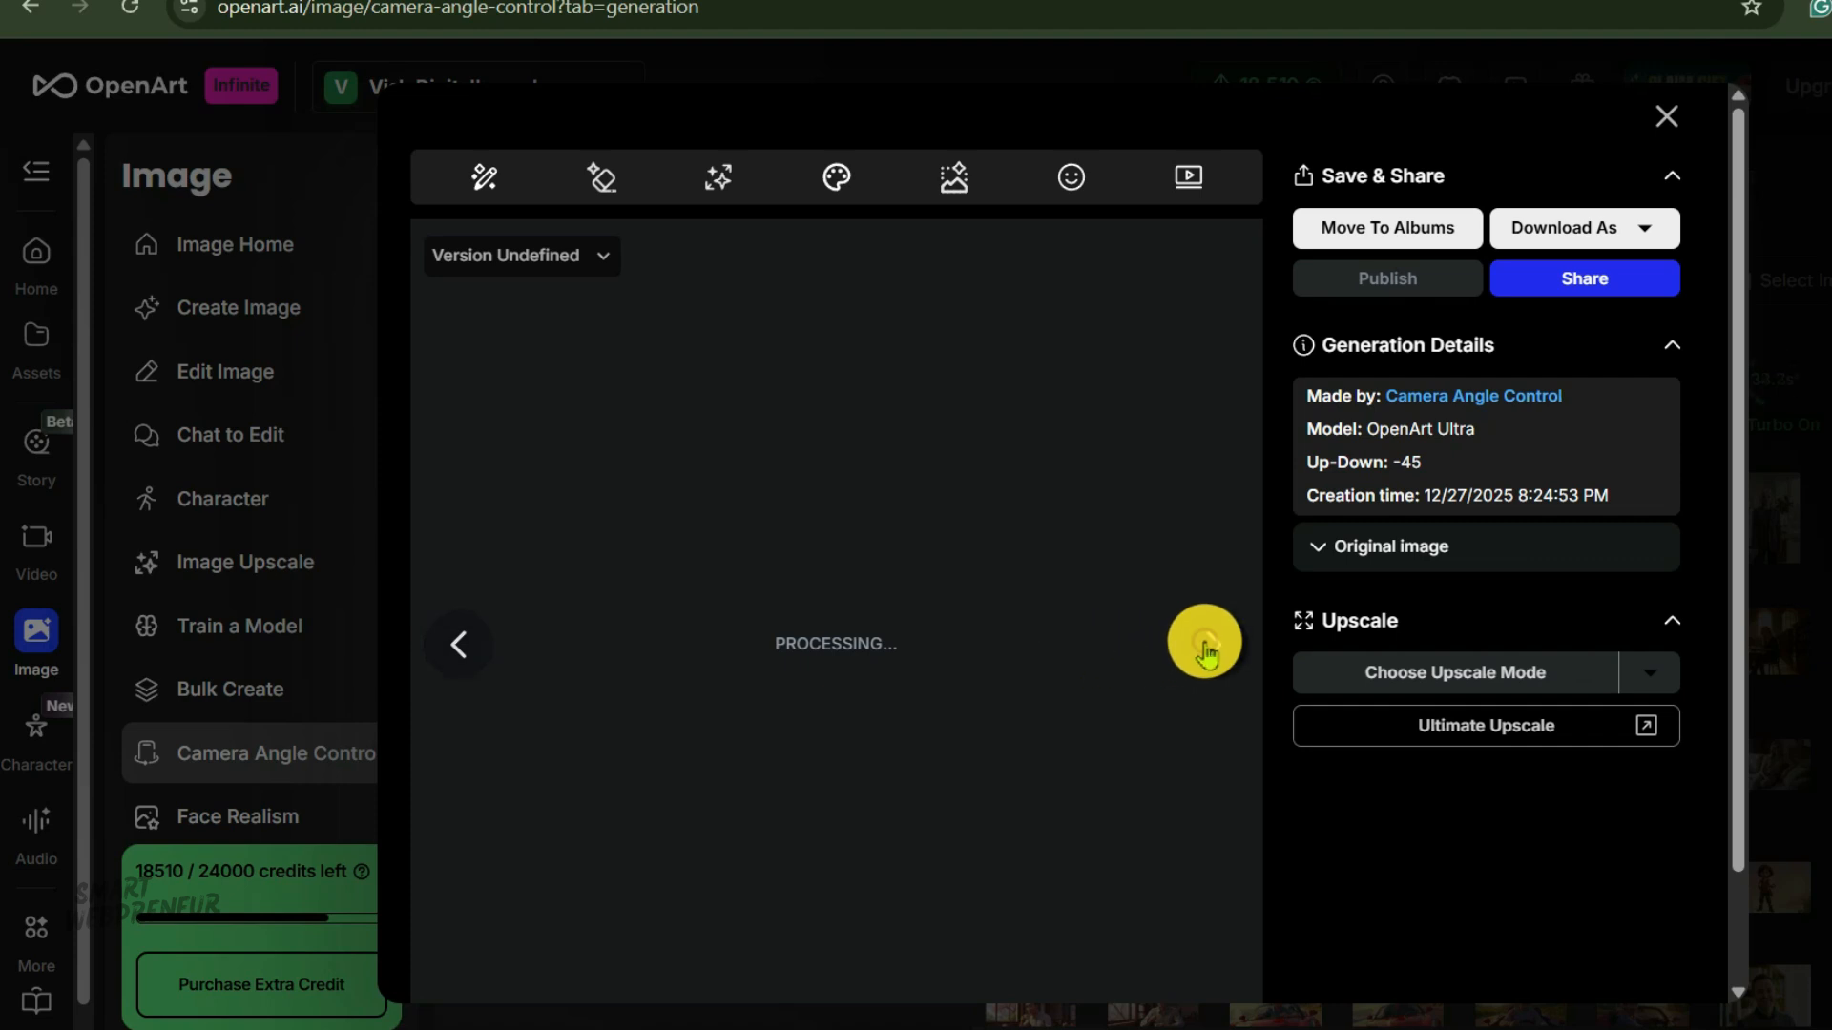
click(446, 648)
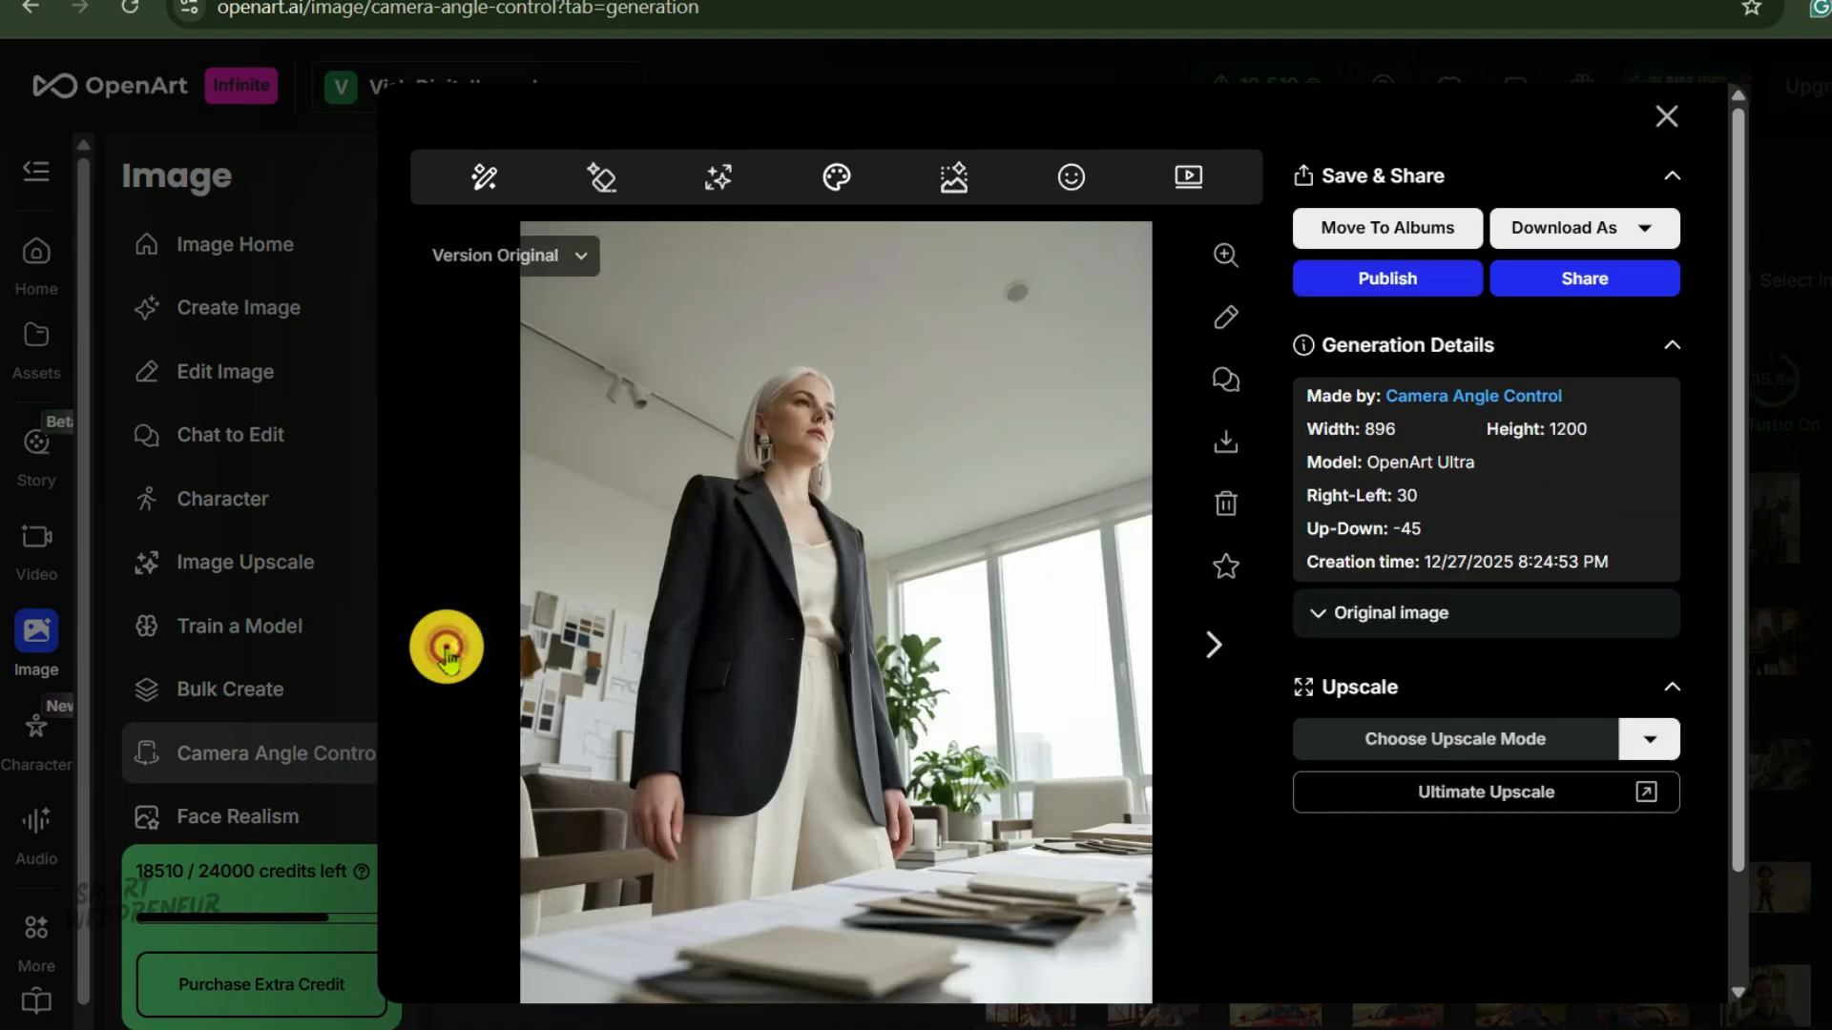
click(446, 648)
click(447, 649)
click(446, 649)
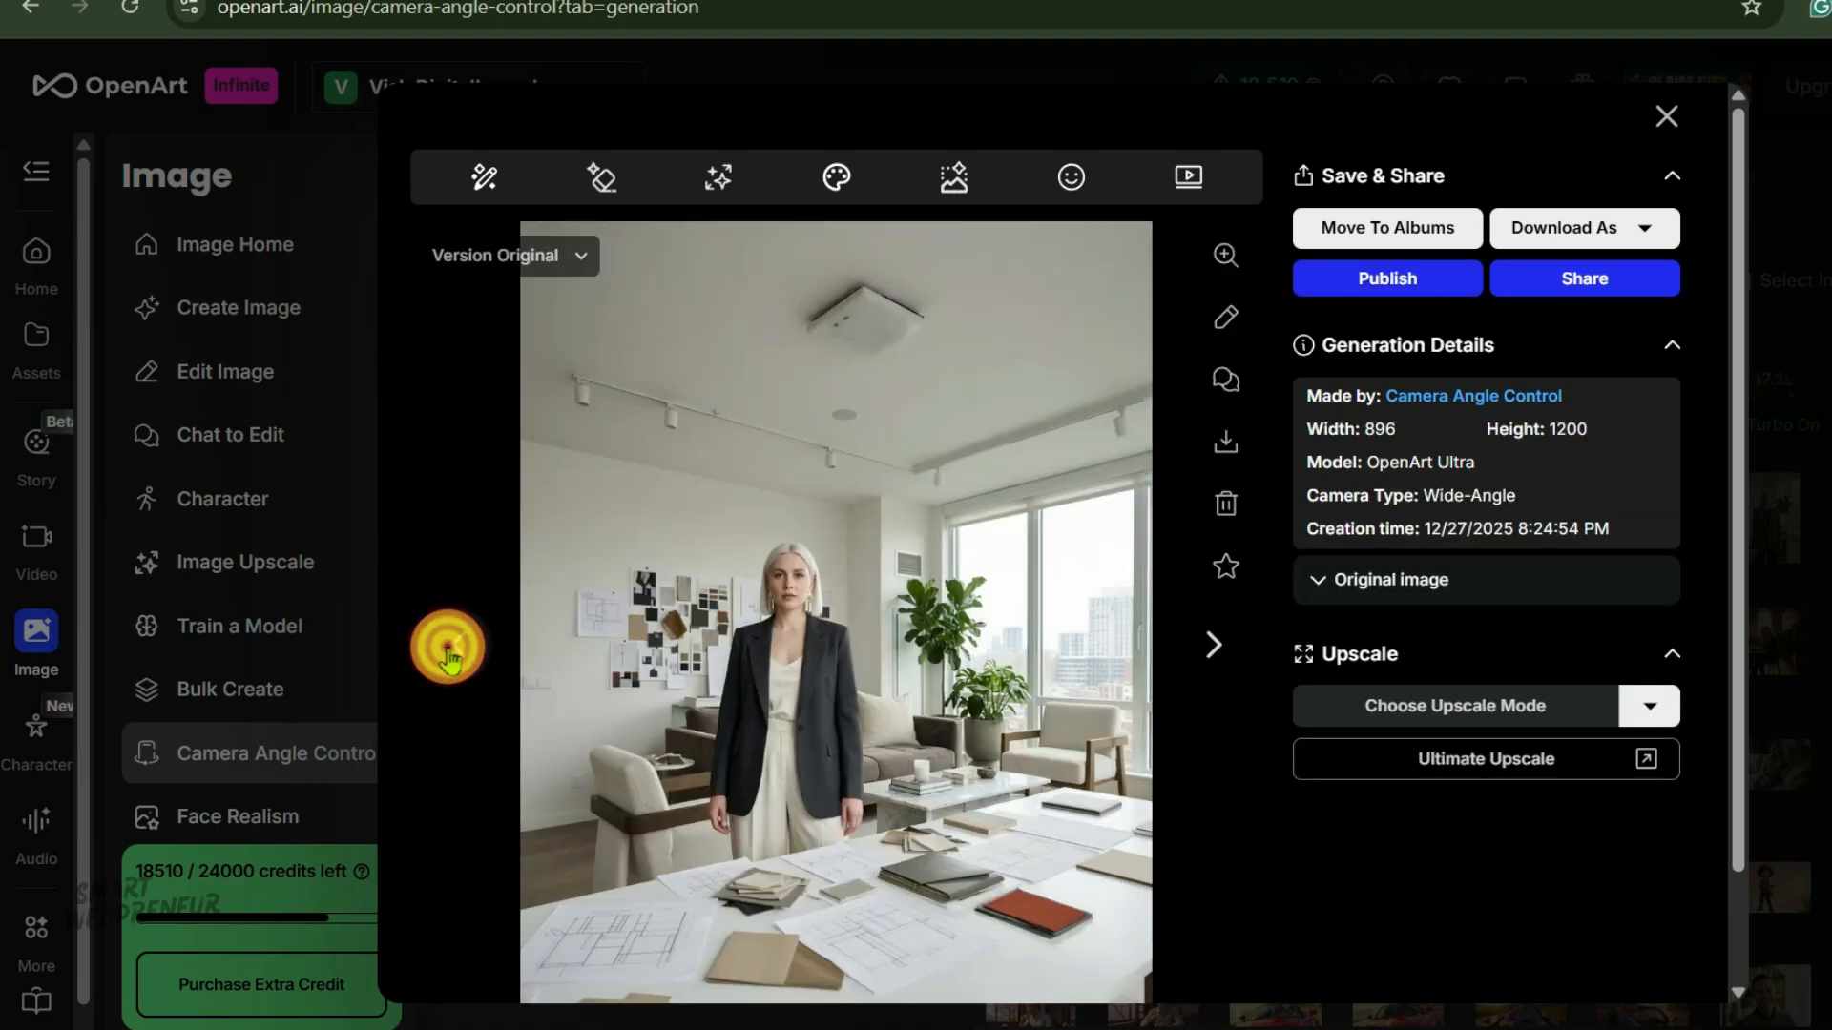
click(446, 649)
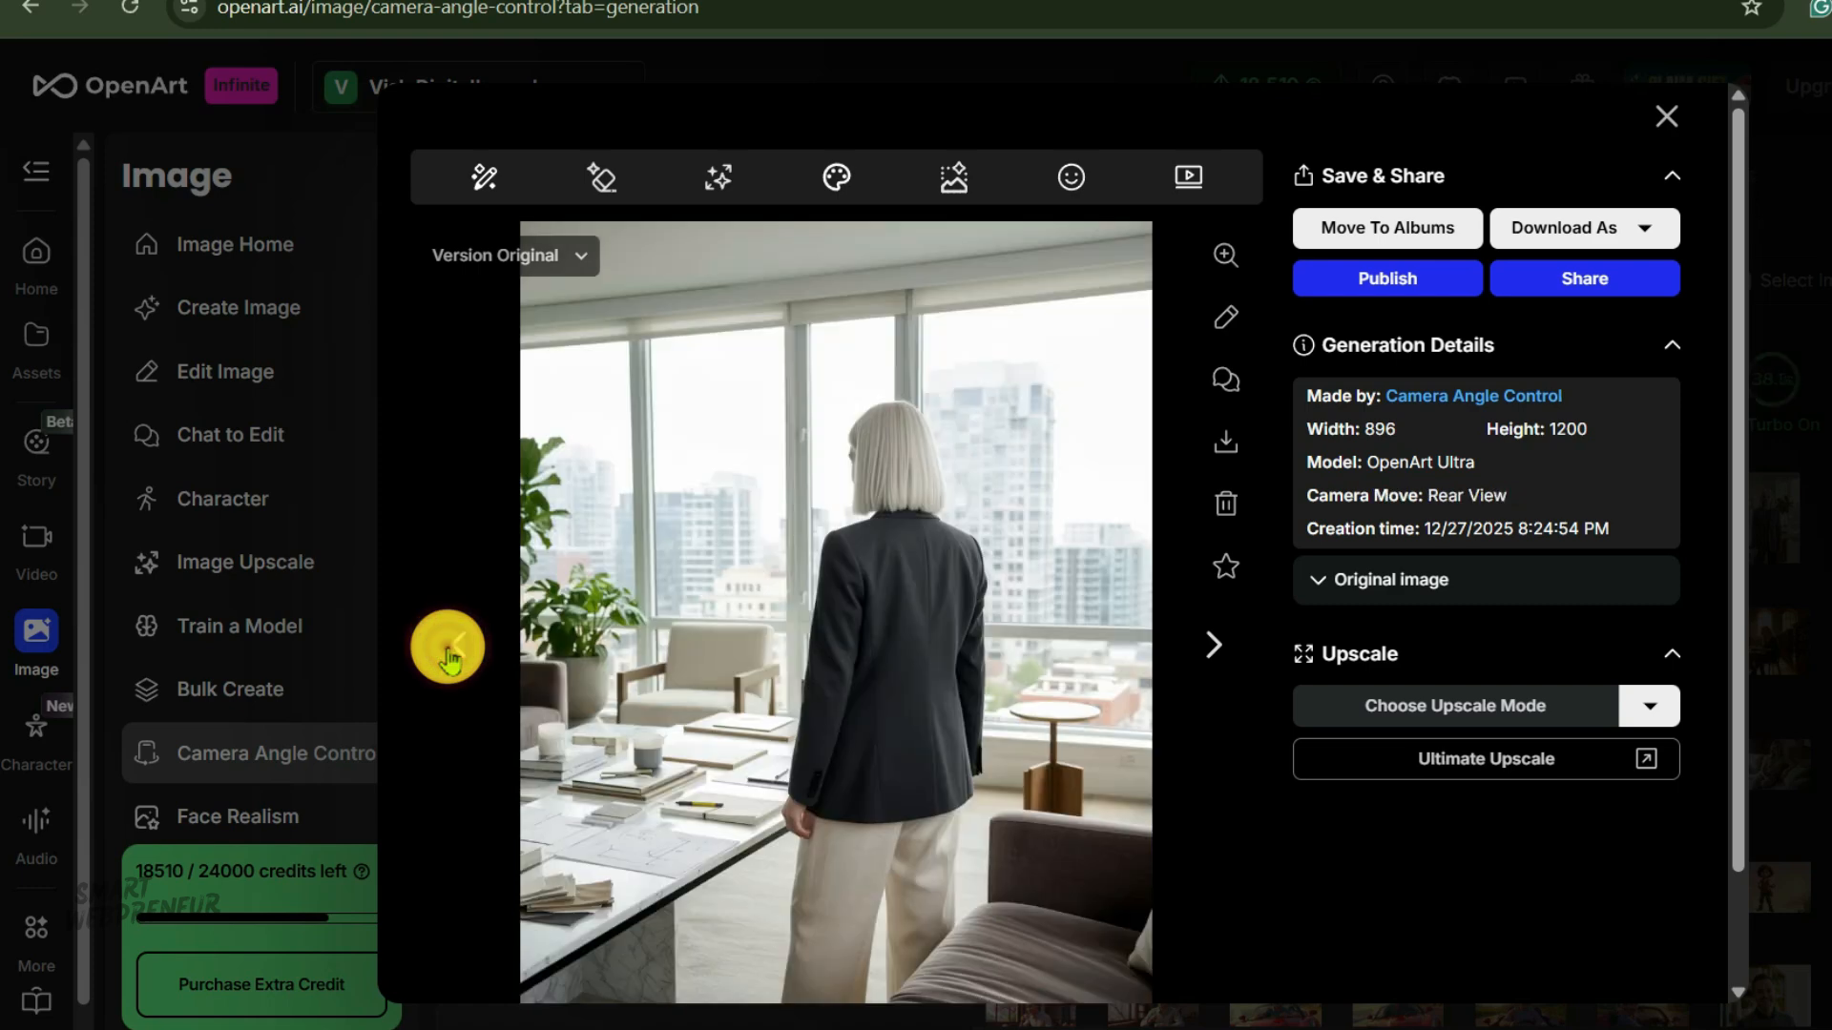
click(237, 494)
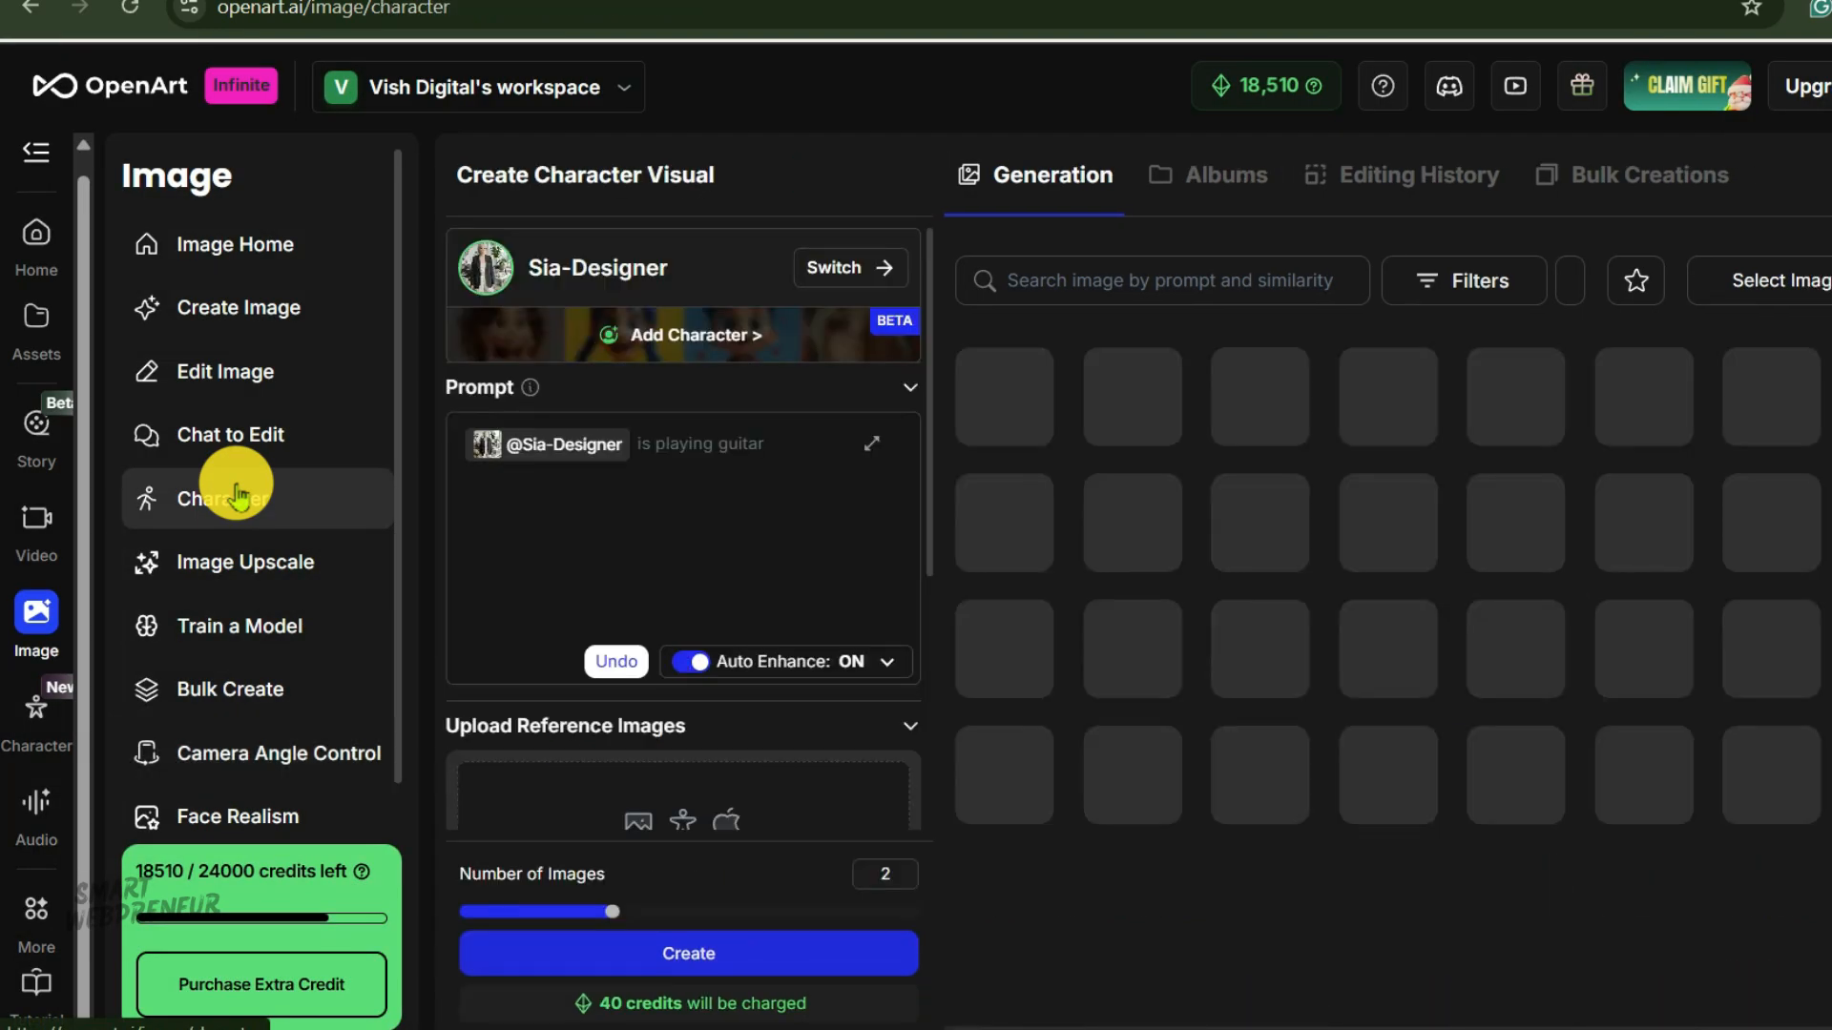
click(670, 440)
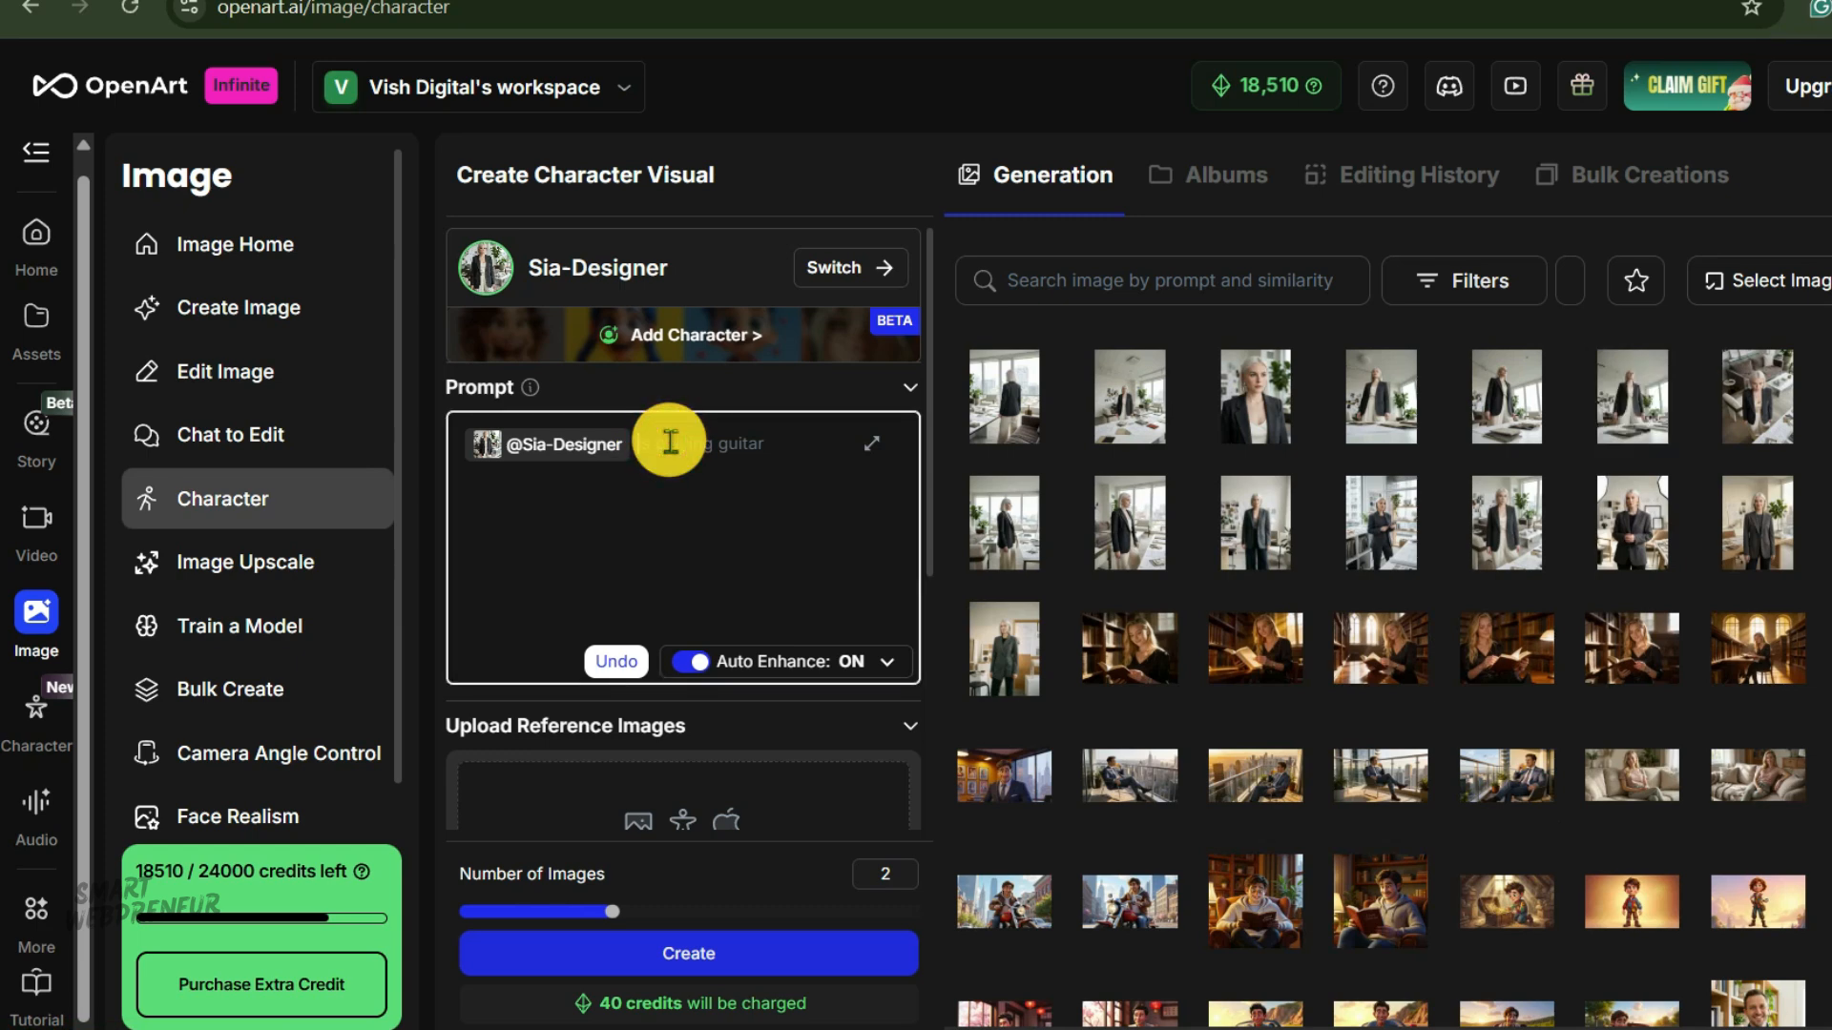
click(670, 441)
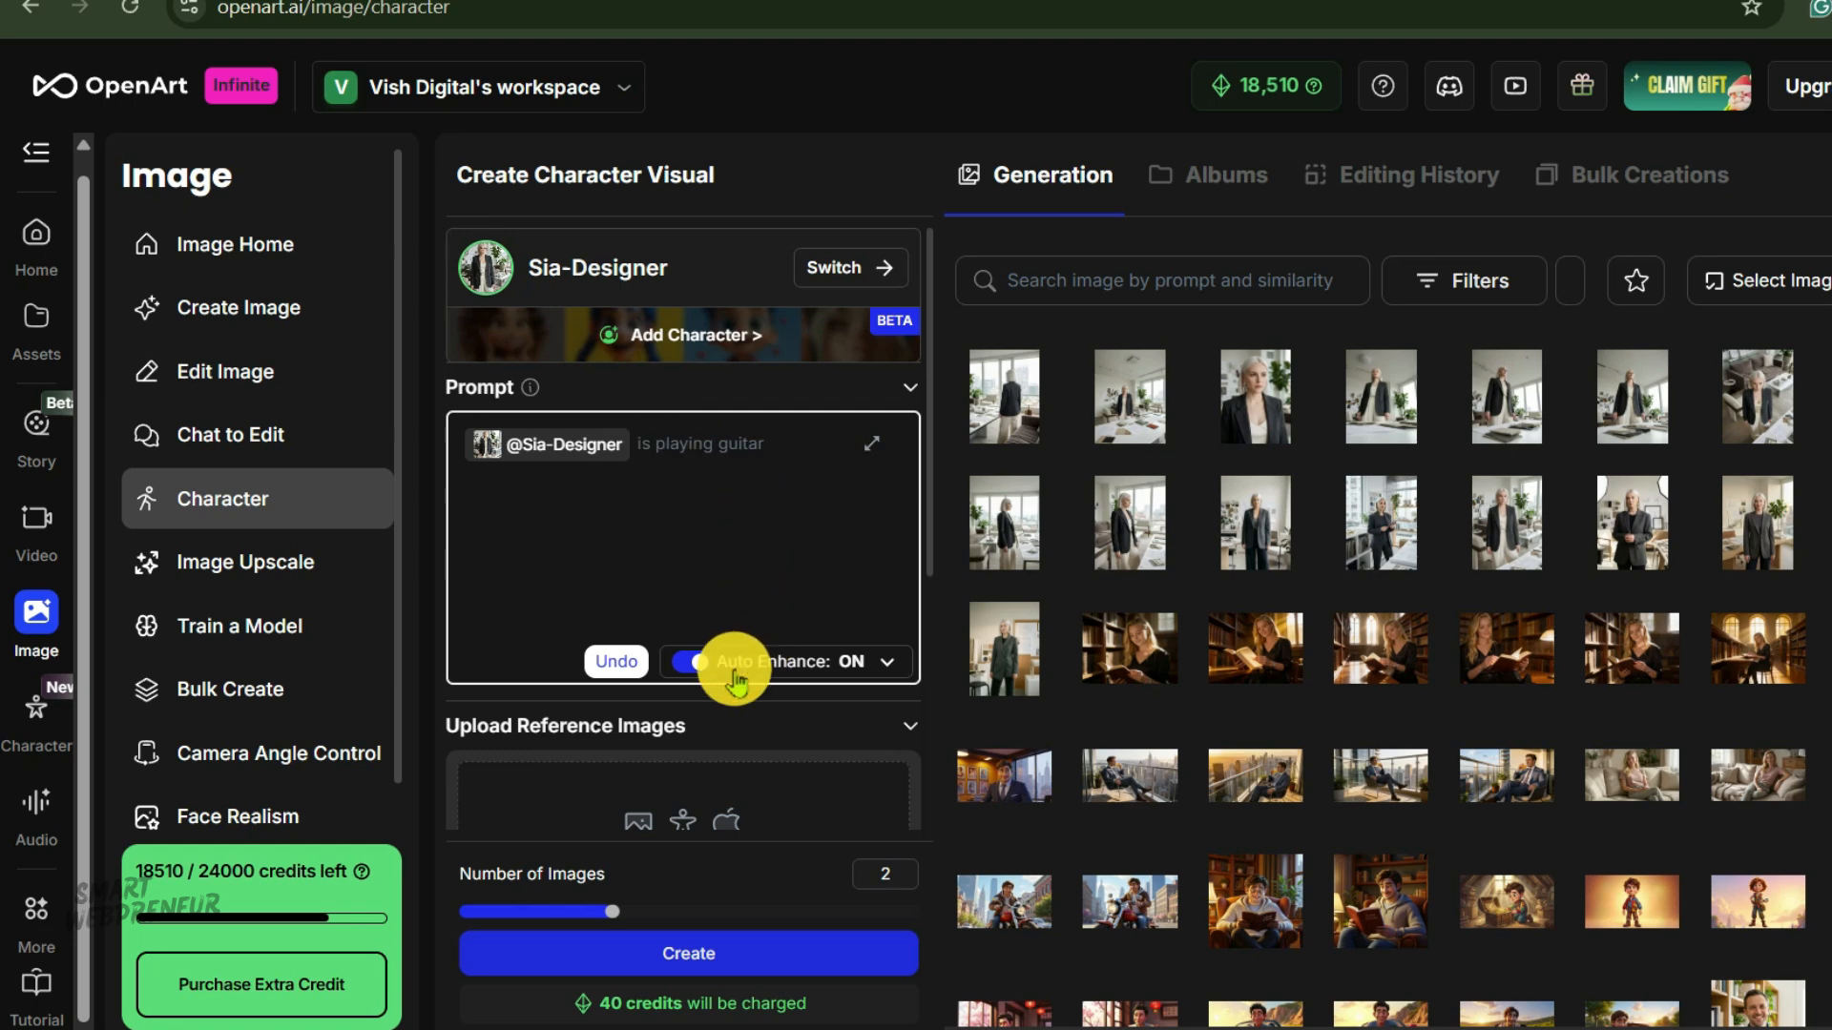
click(681, 666)
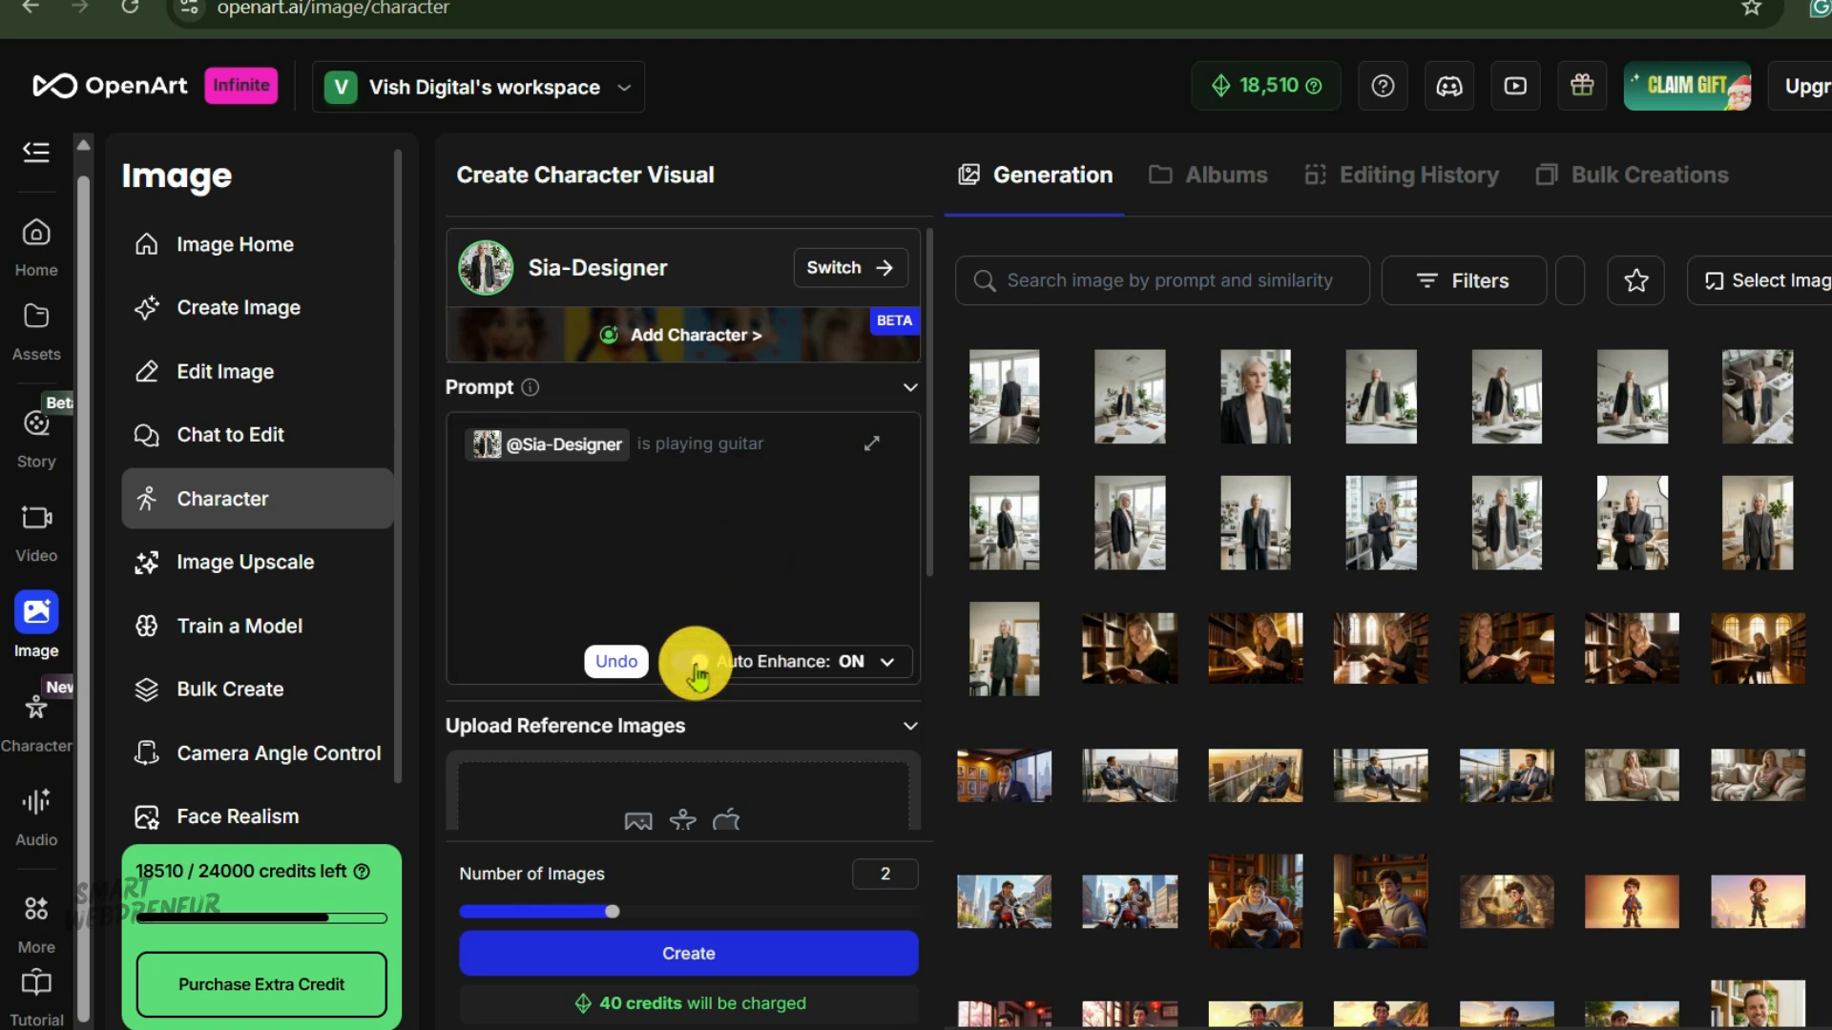
click(701, 667)
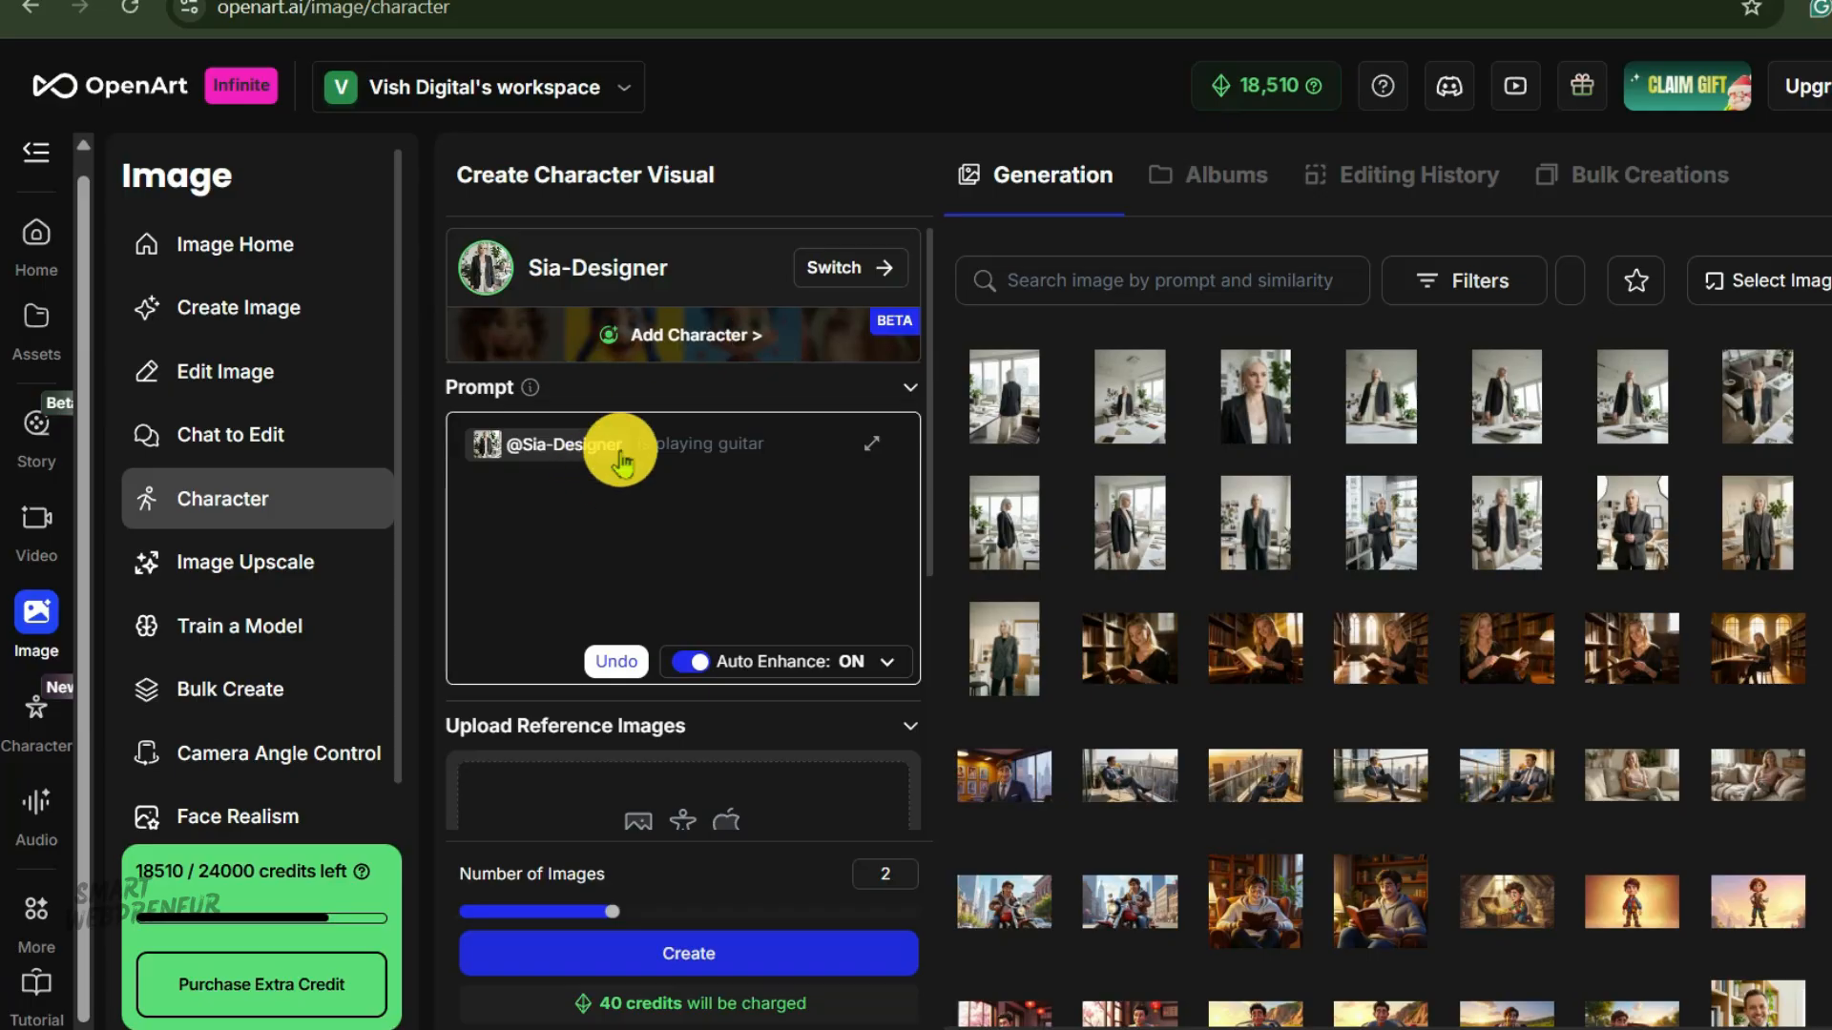
right_click(653, 444)
click(773, 693)
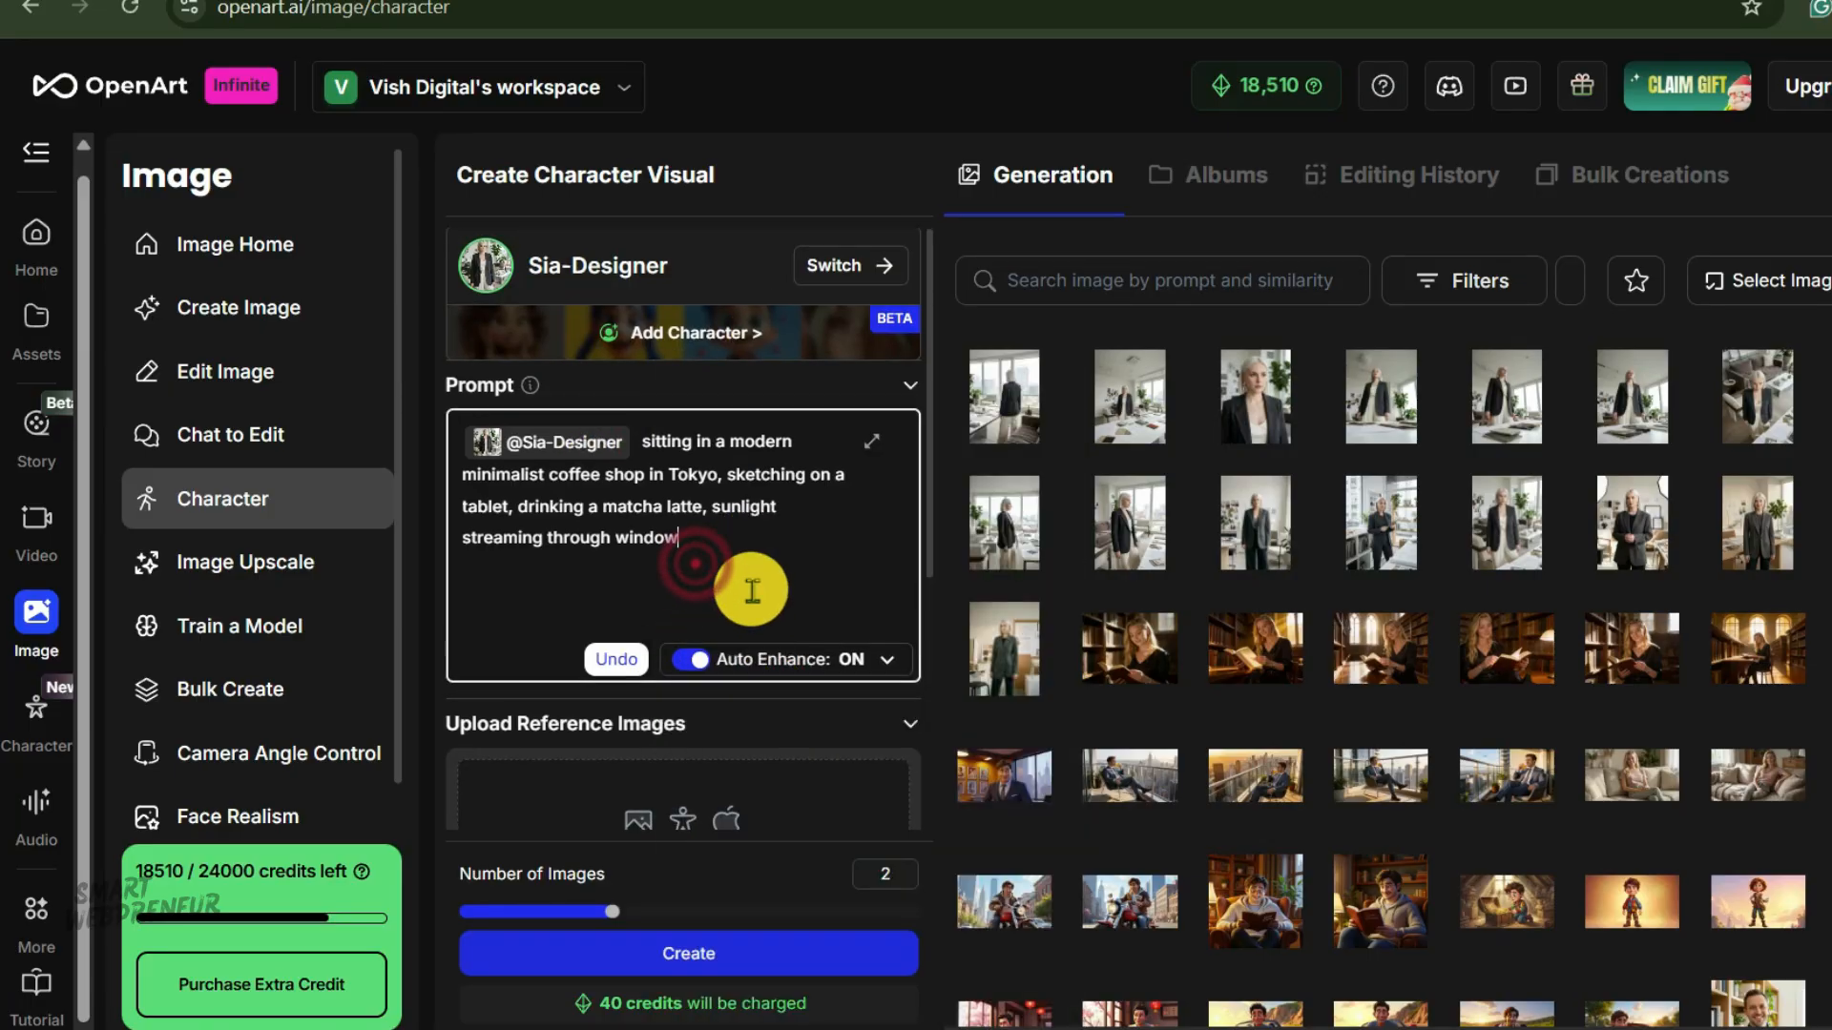
Set the output size to Mobile (9:16) and create the character images.
scroll(753, 611, down, 5)
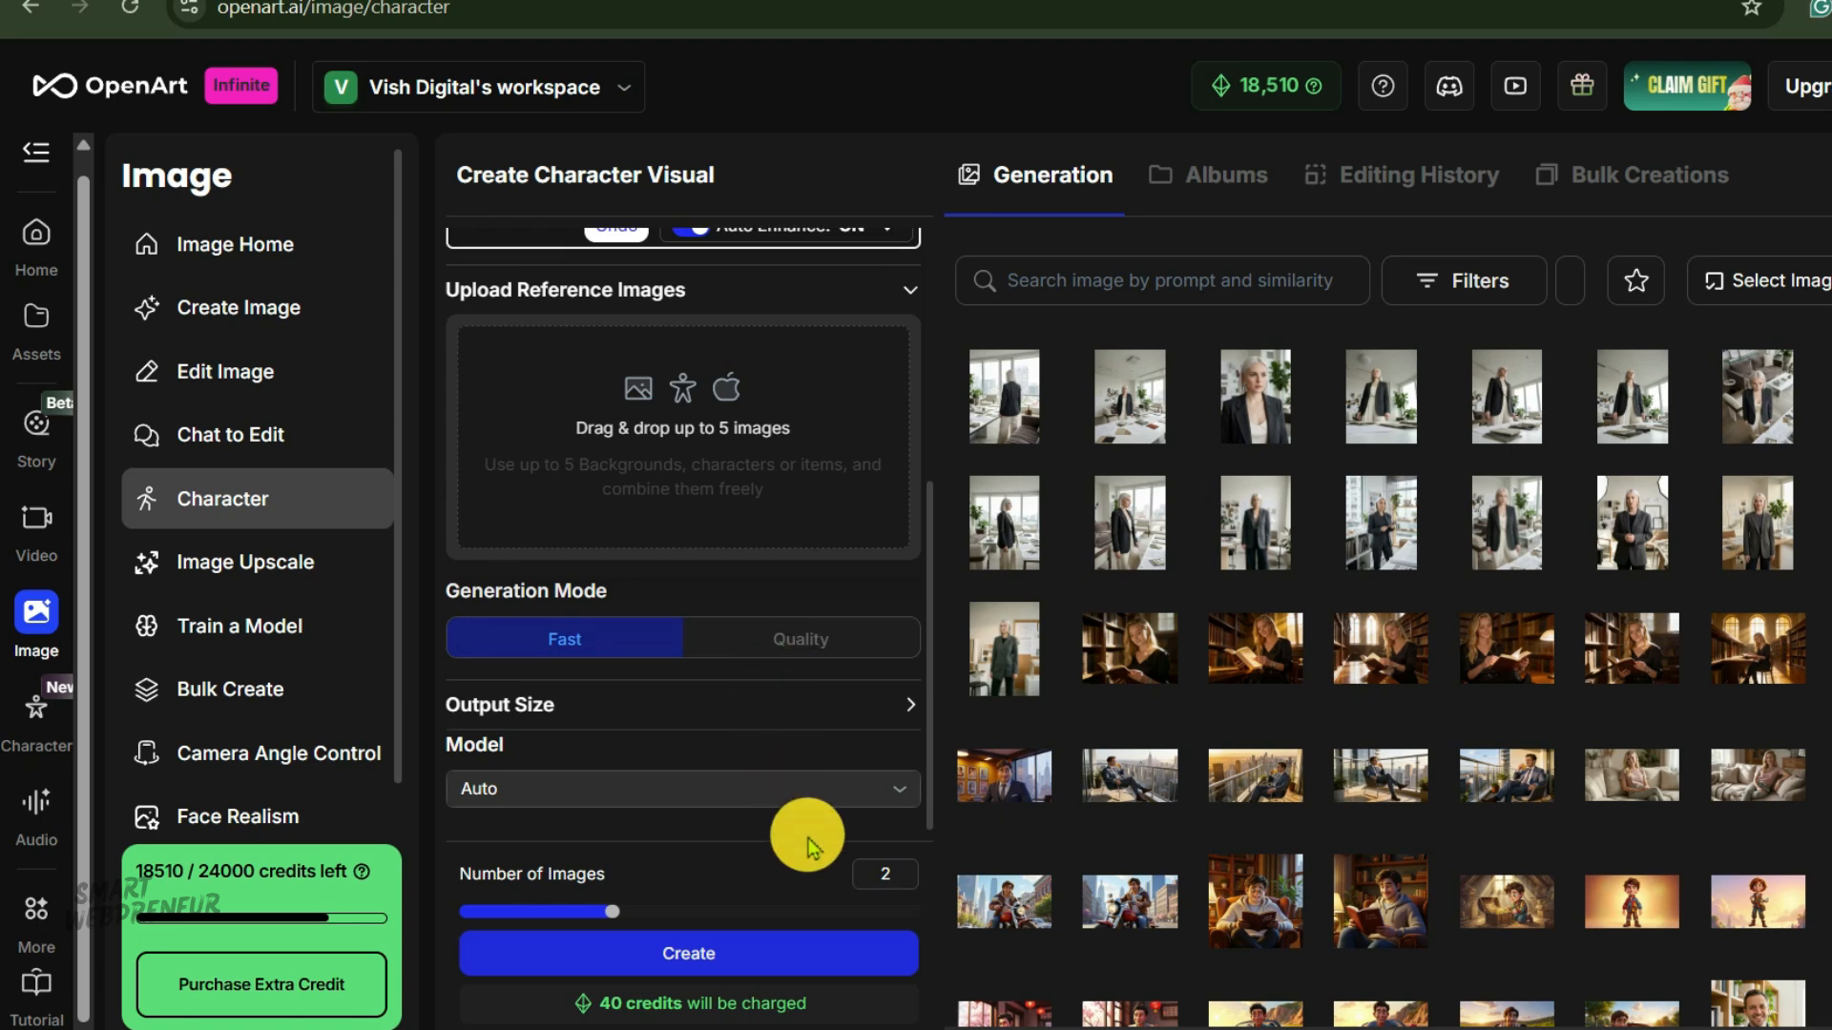
click(895, 706)
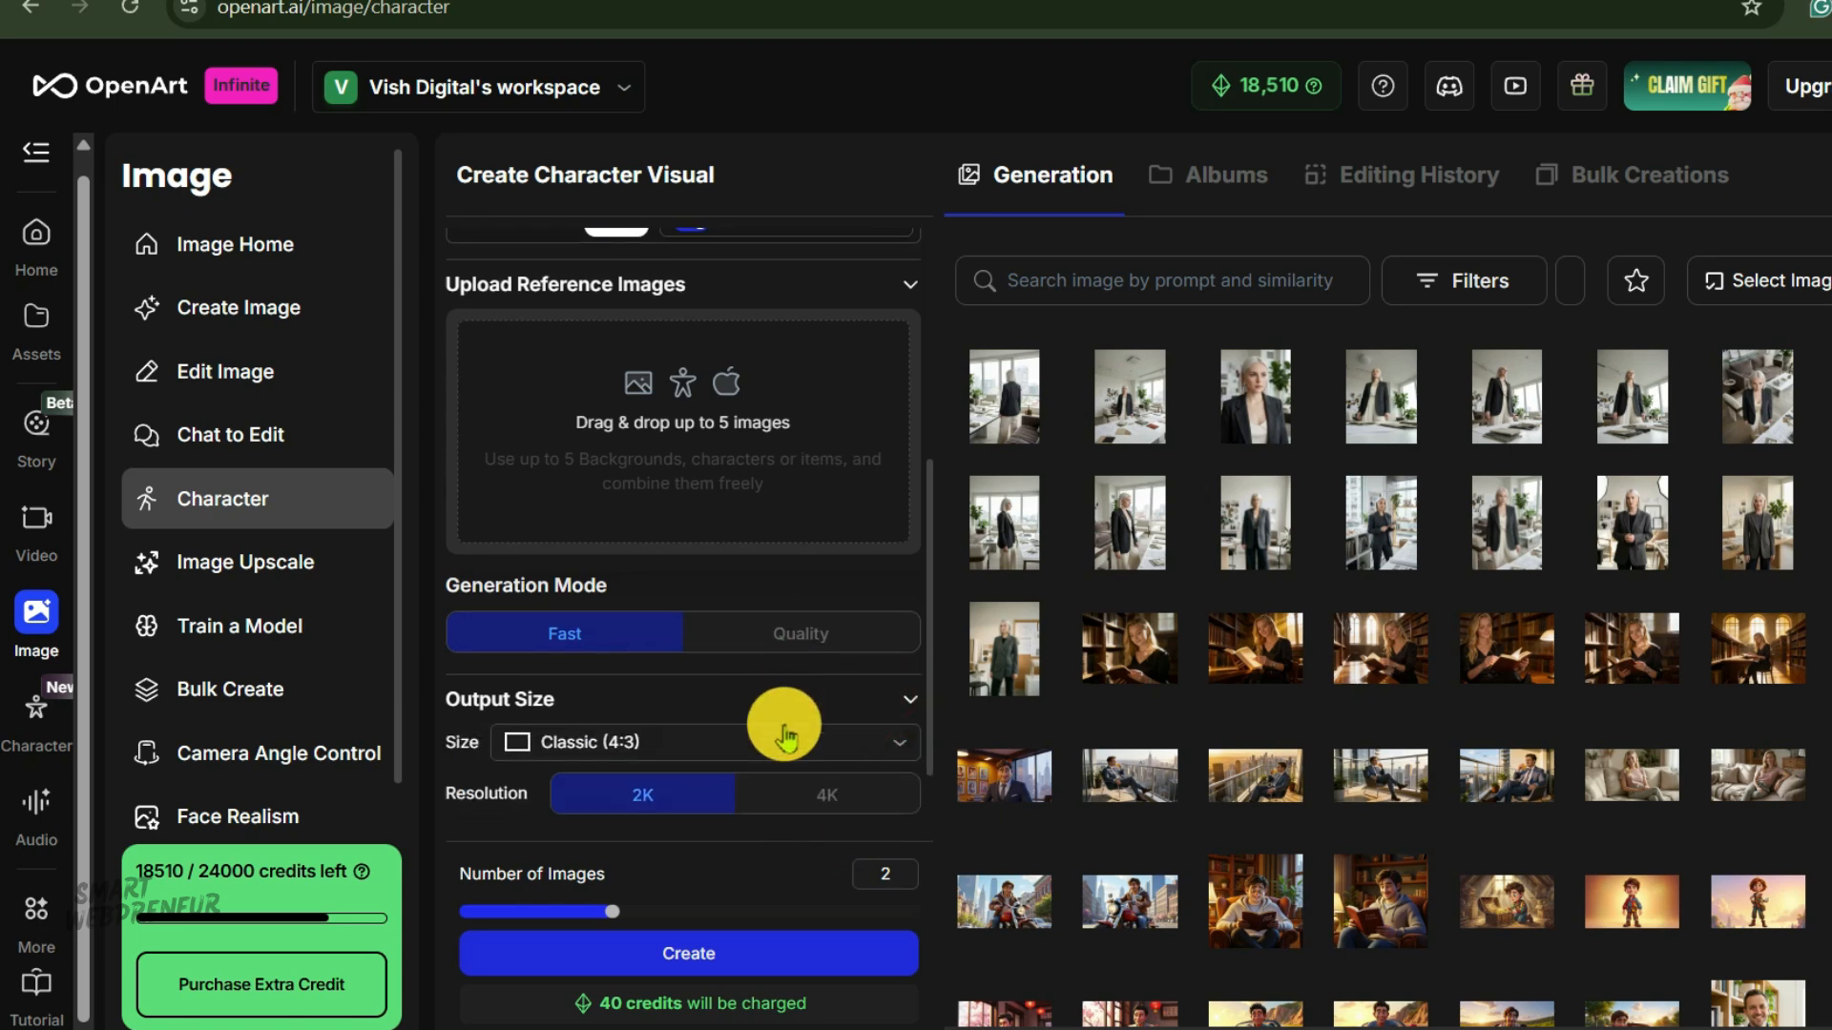
scroll(777, 724, down, 1)
click(857, 638)
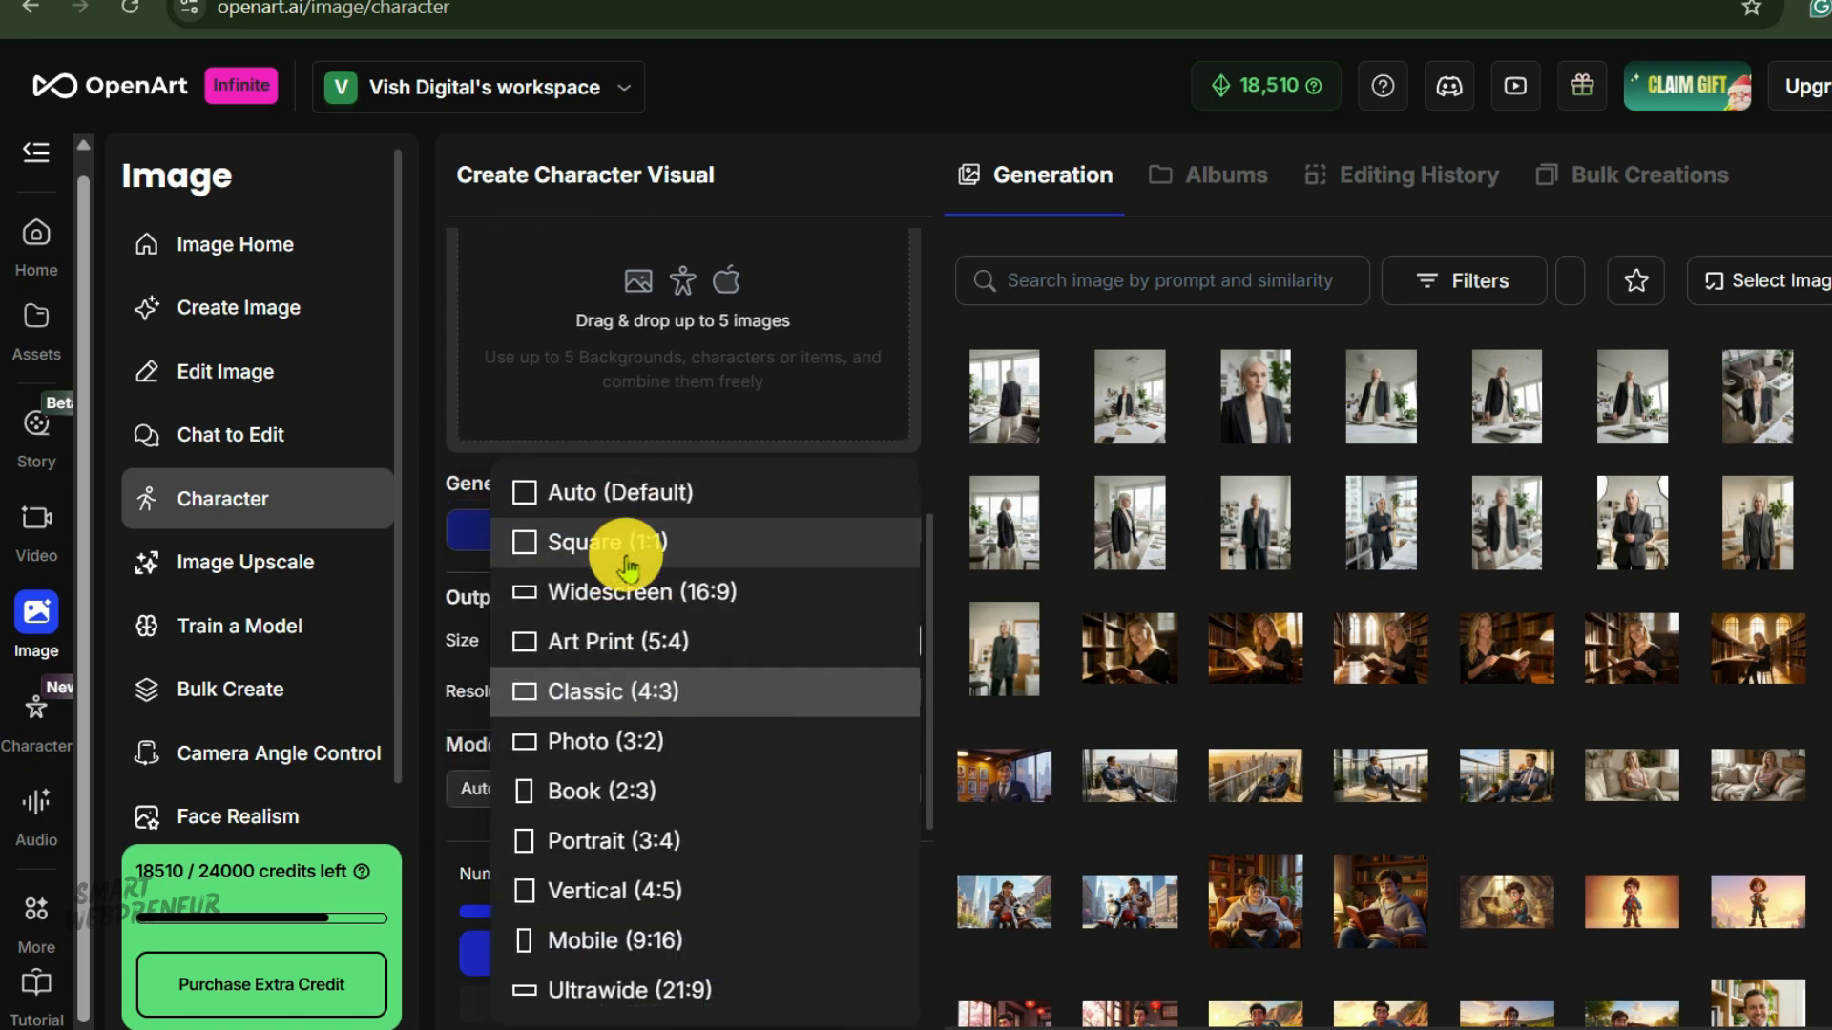
click(697, 938)
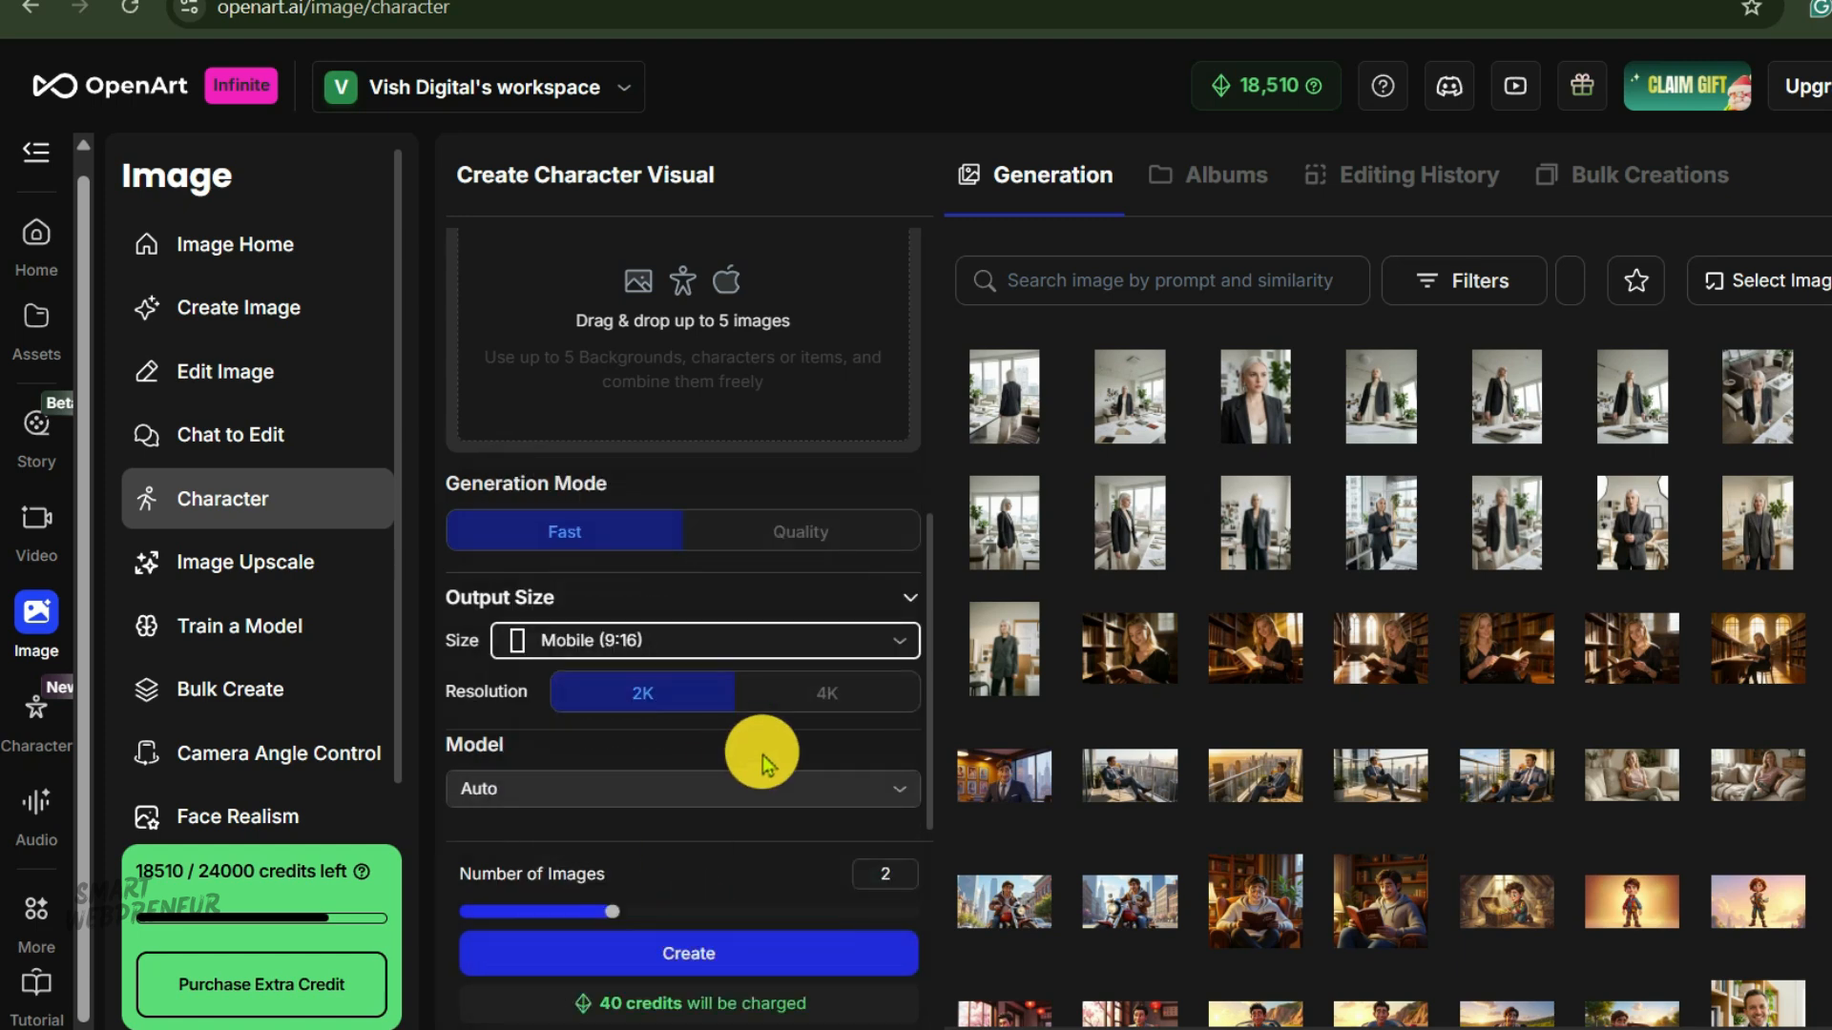
click(748, 953)
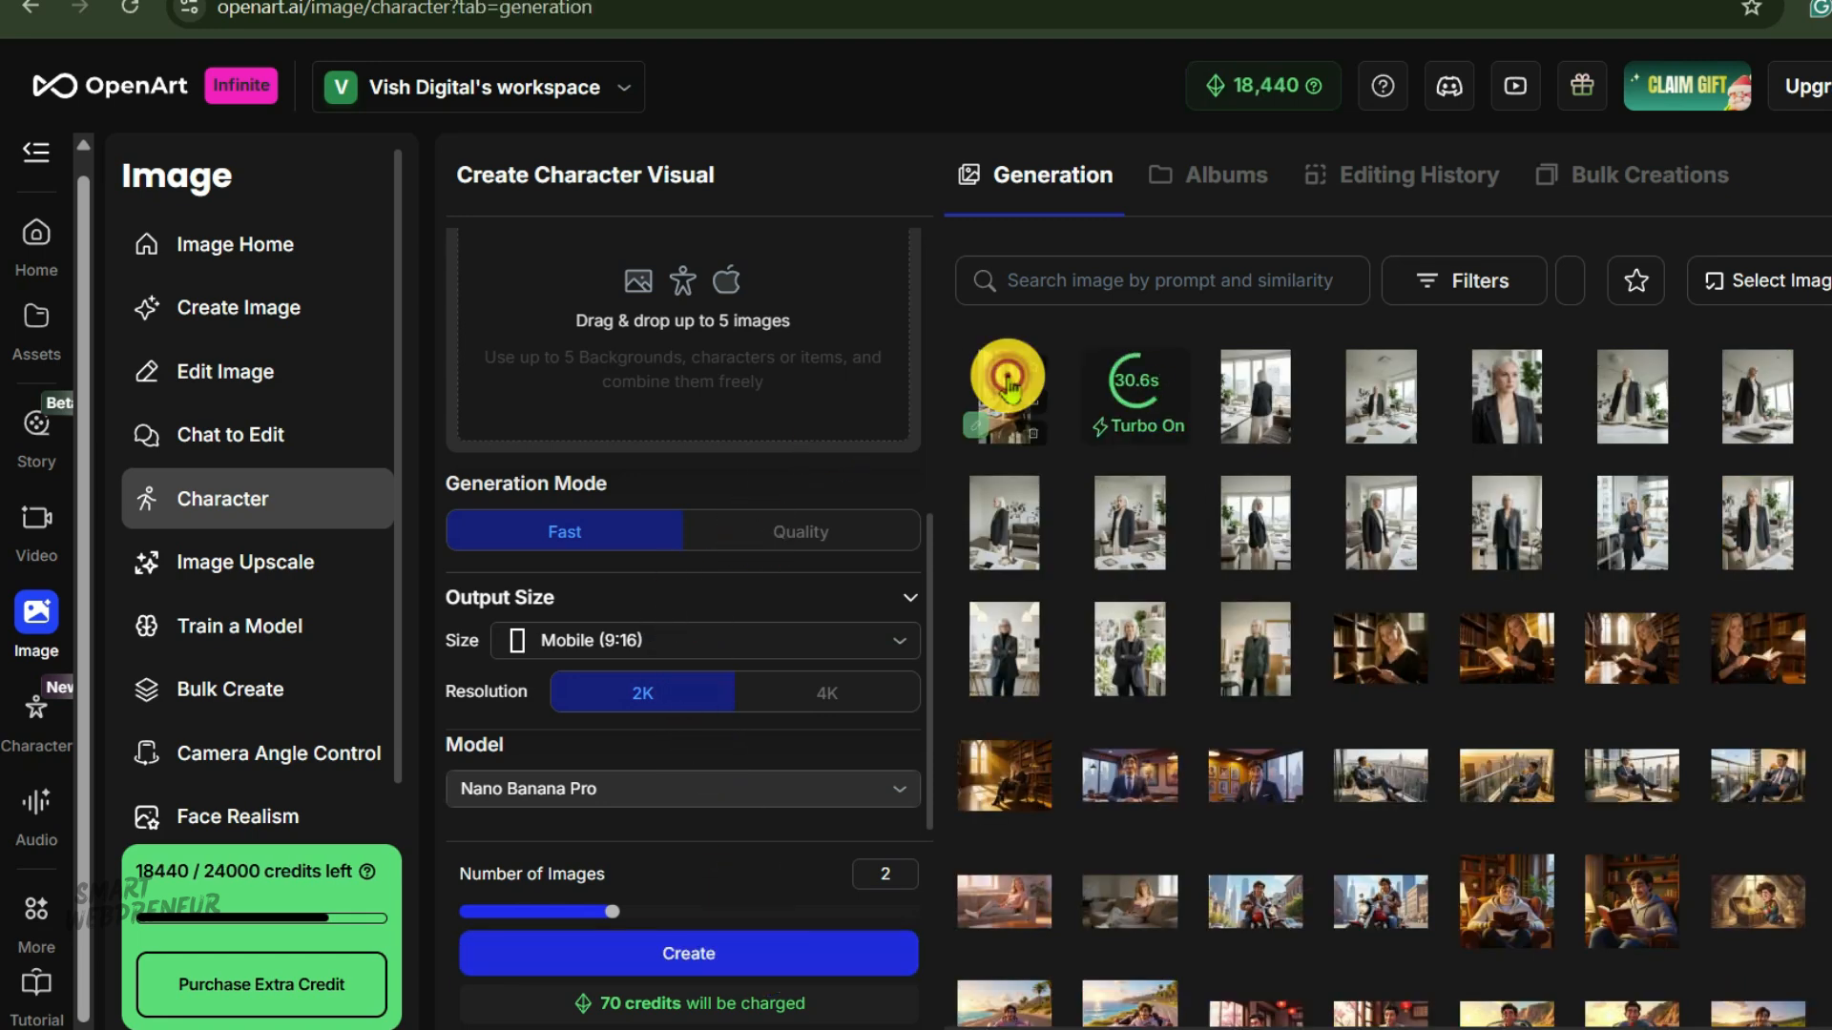
Inspect both generated coffee shop images in the viewer and full-screen preview.
click(1005, 381)
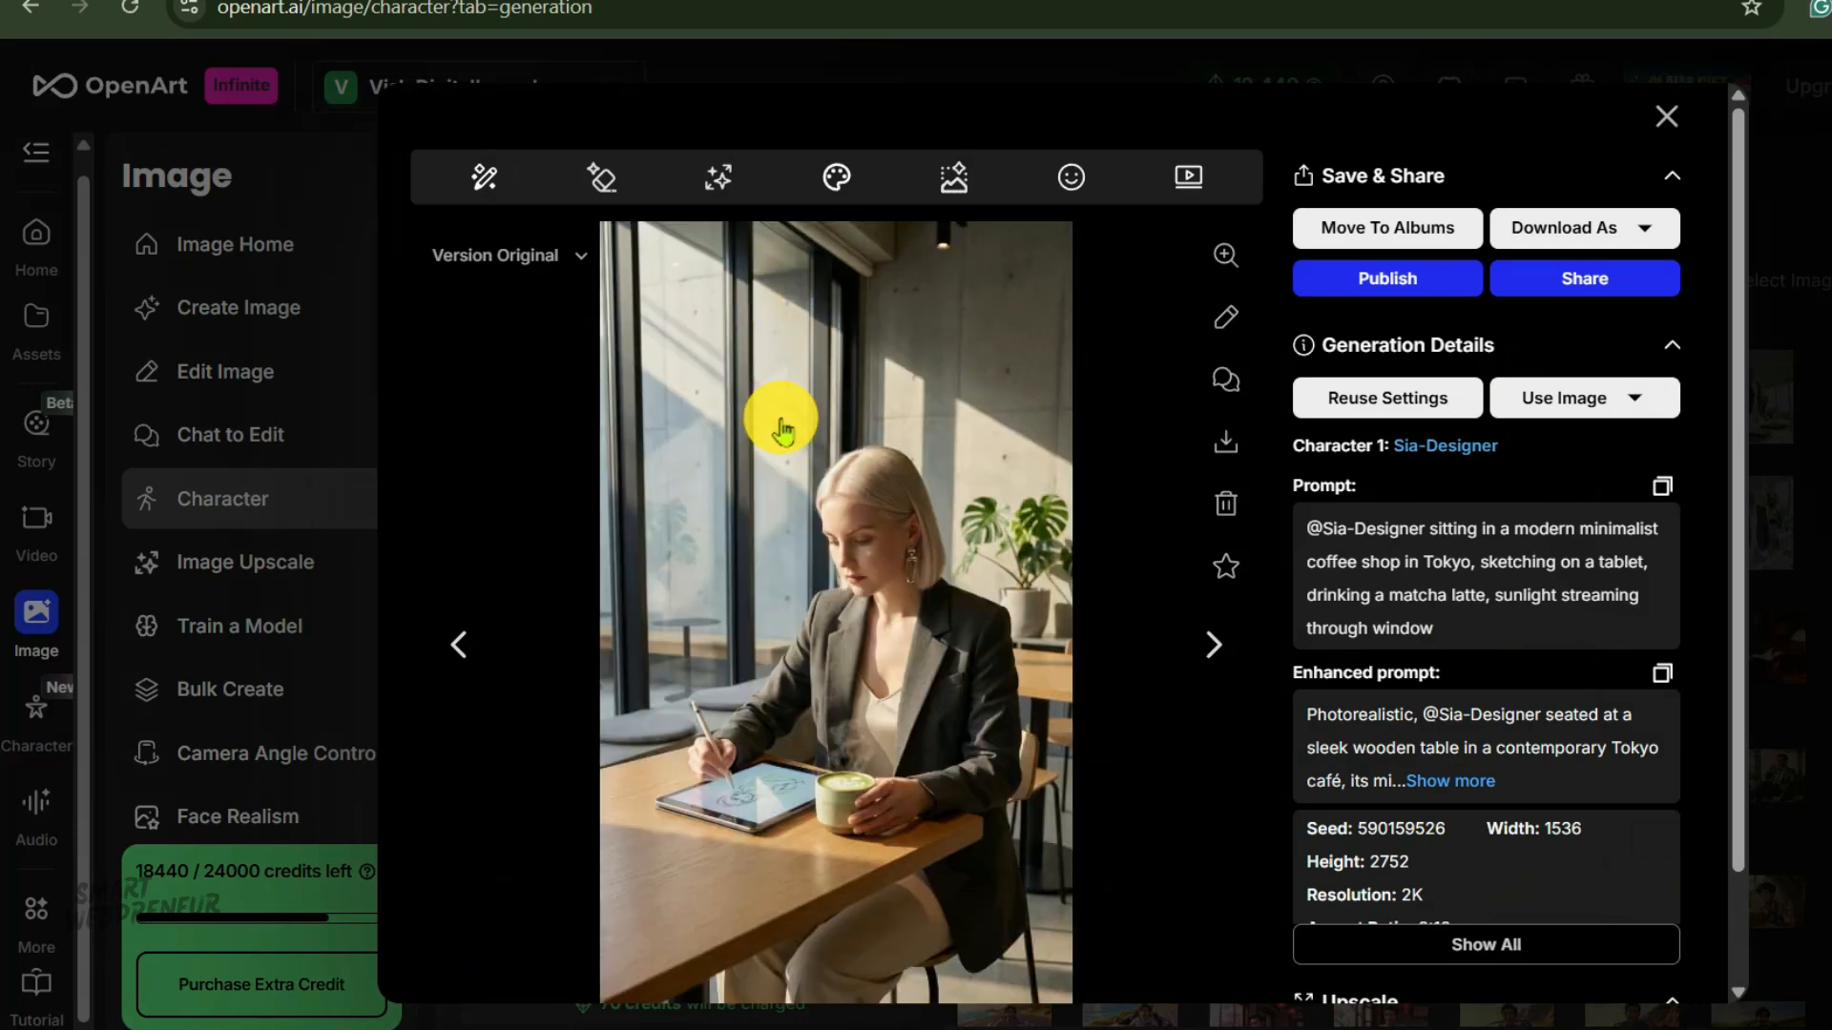
click(997, 665)
click(1290, 586)
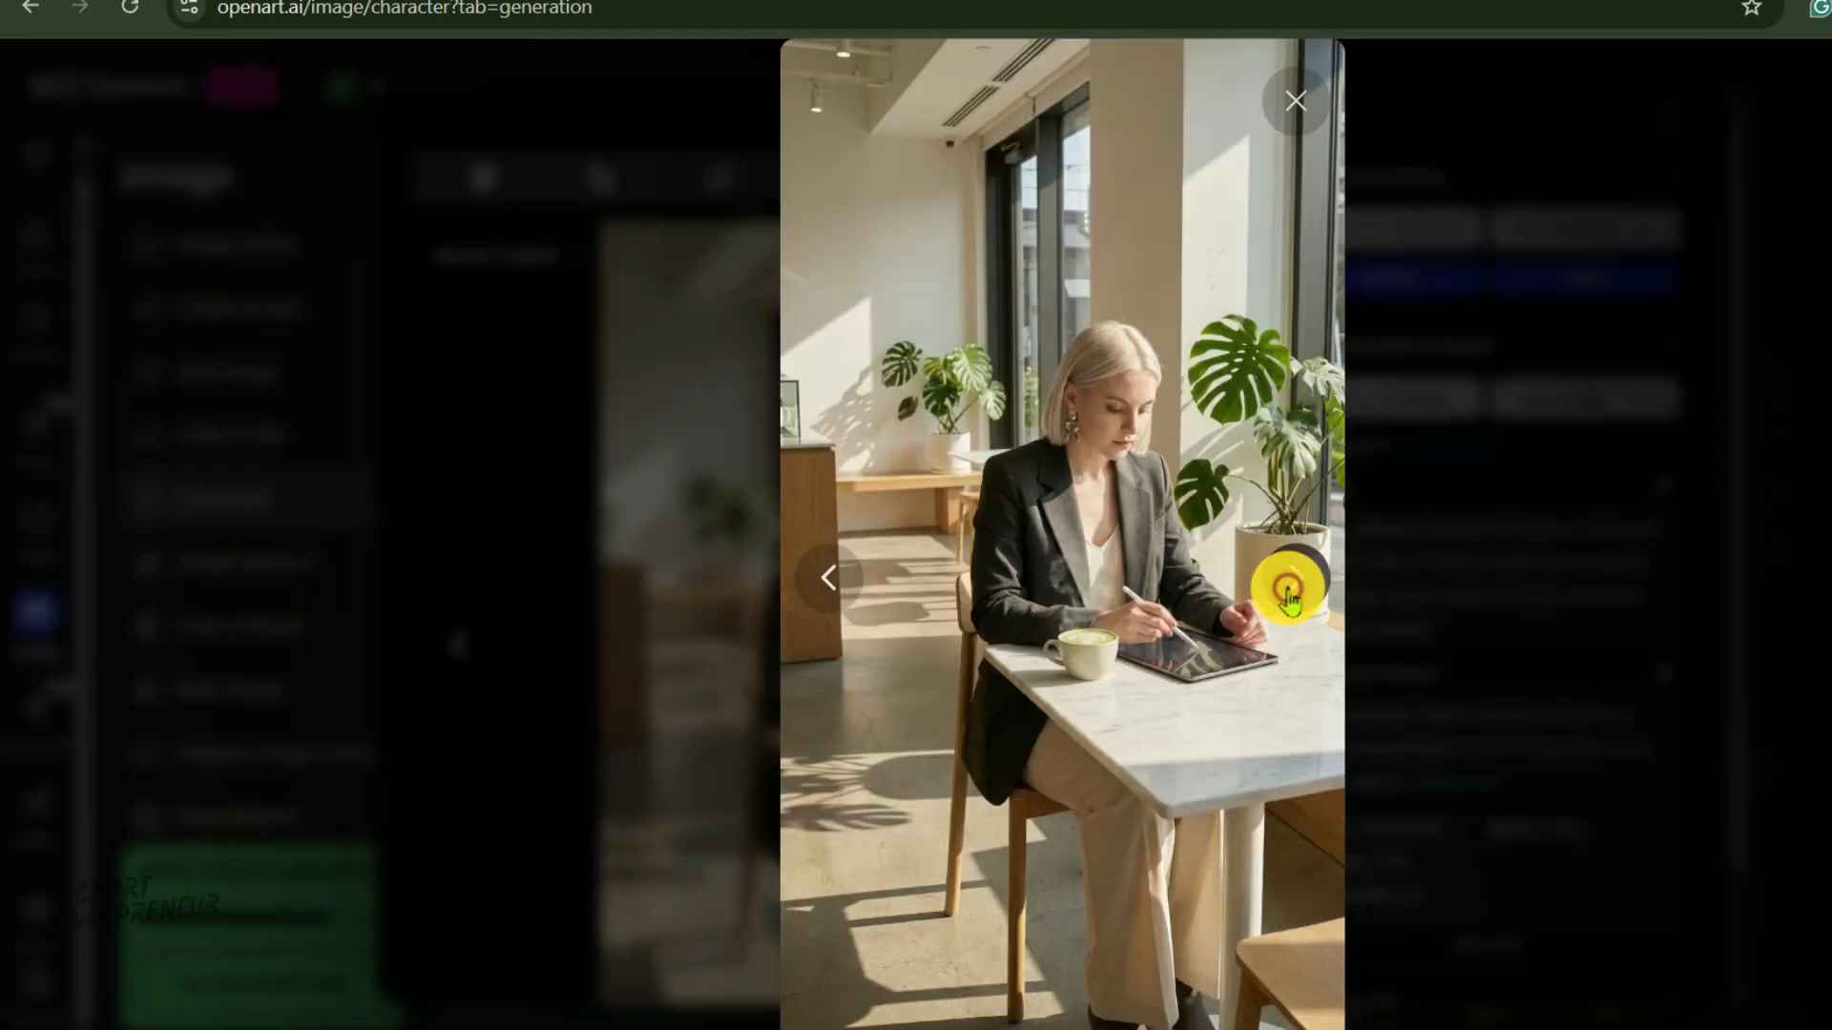
click(969, 596)
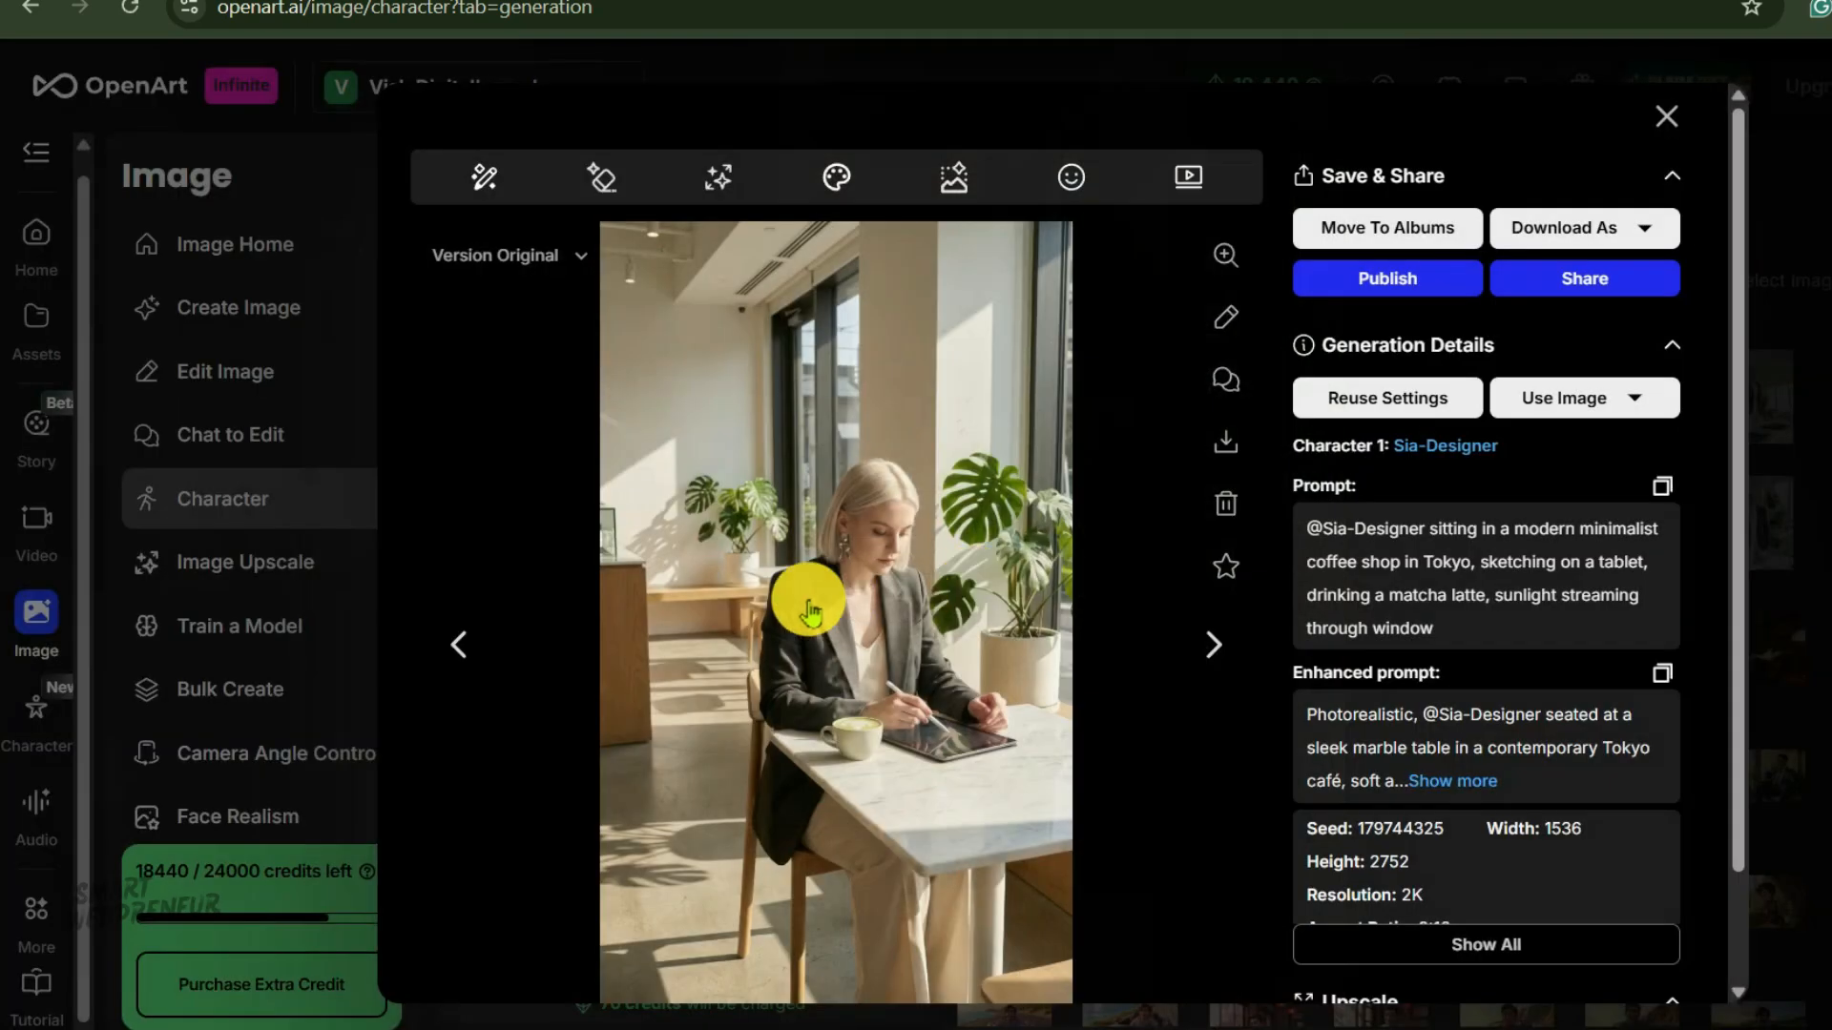
click(1227, 255)
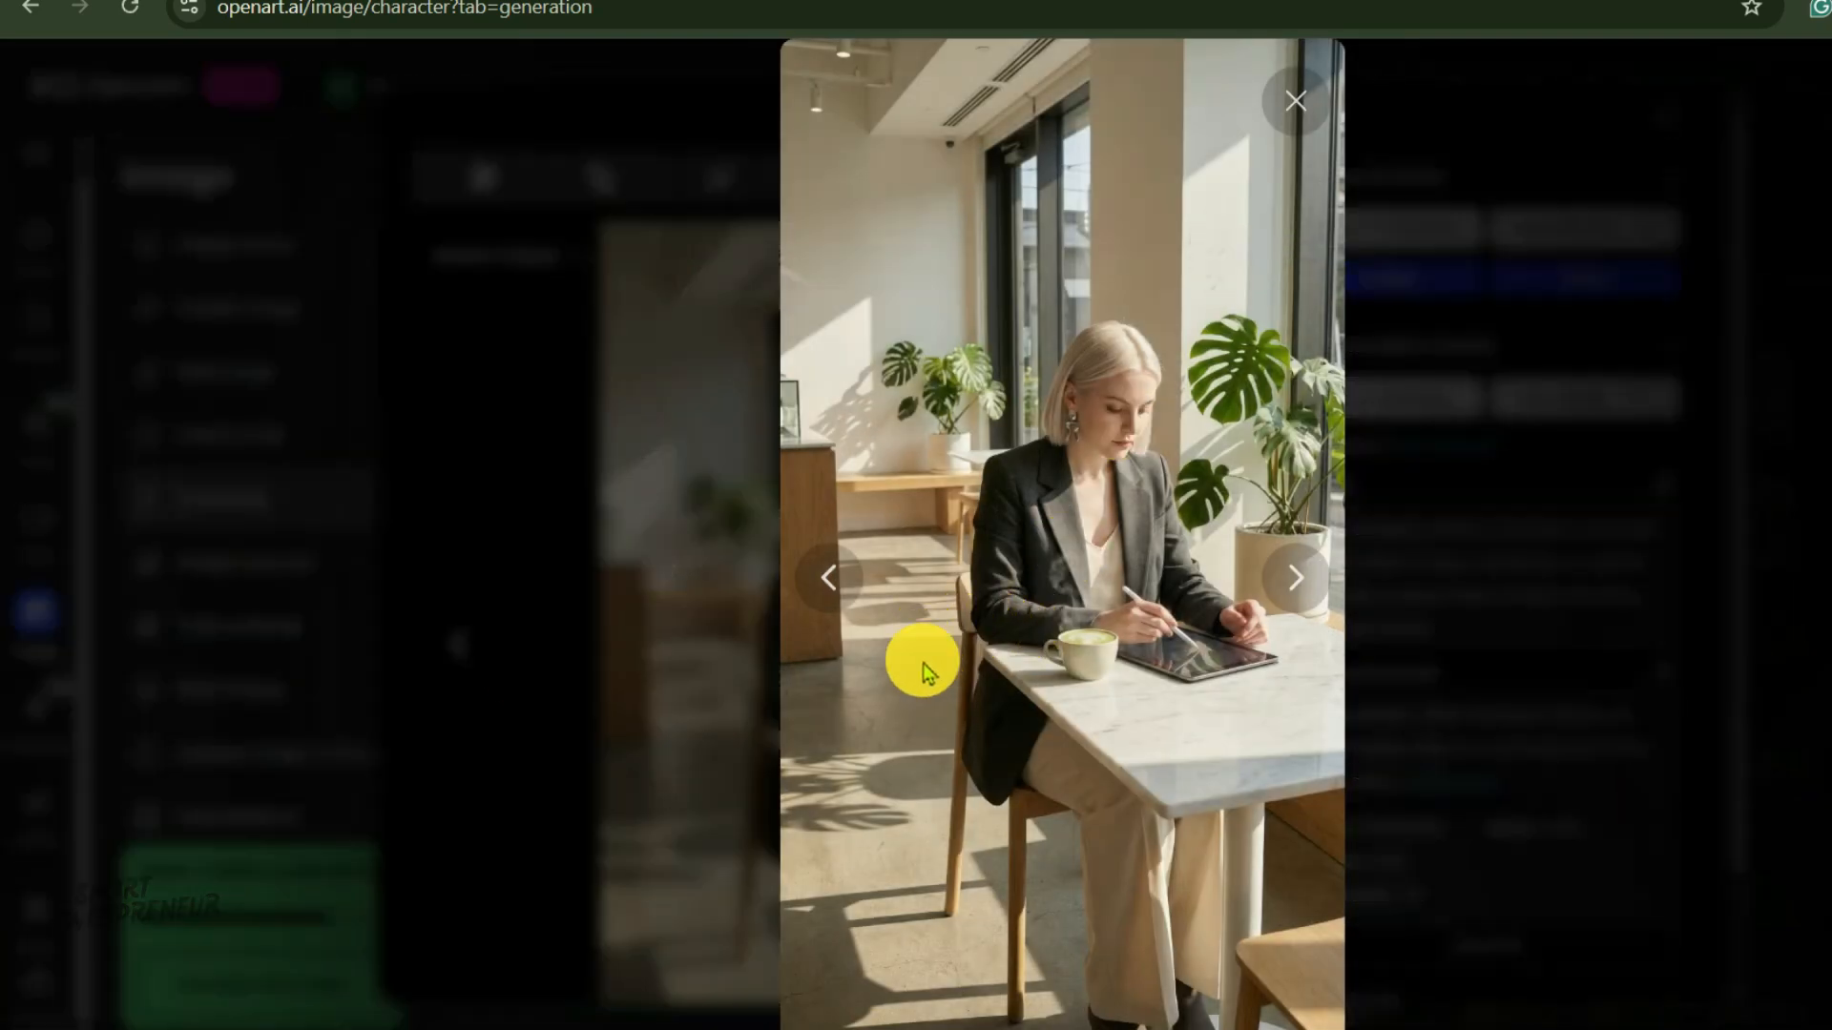
click(824, 581)
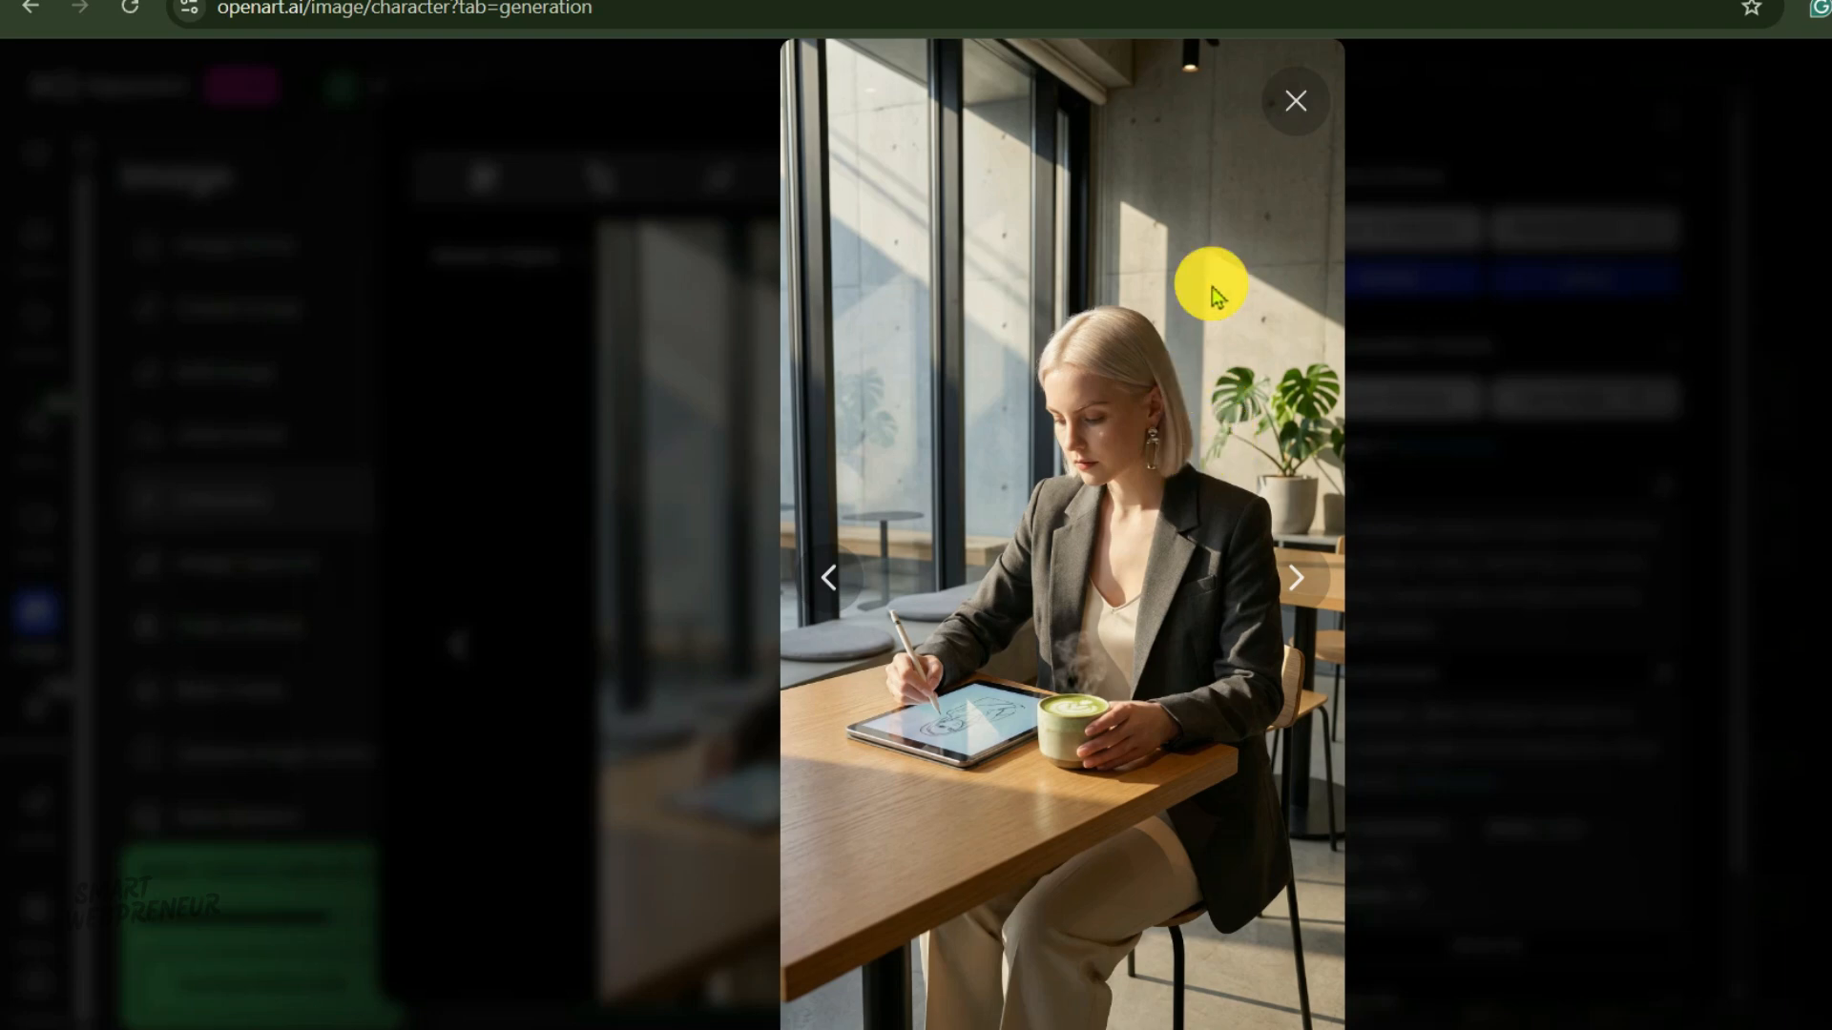
click(1307, 99)
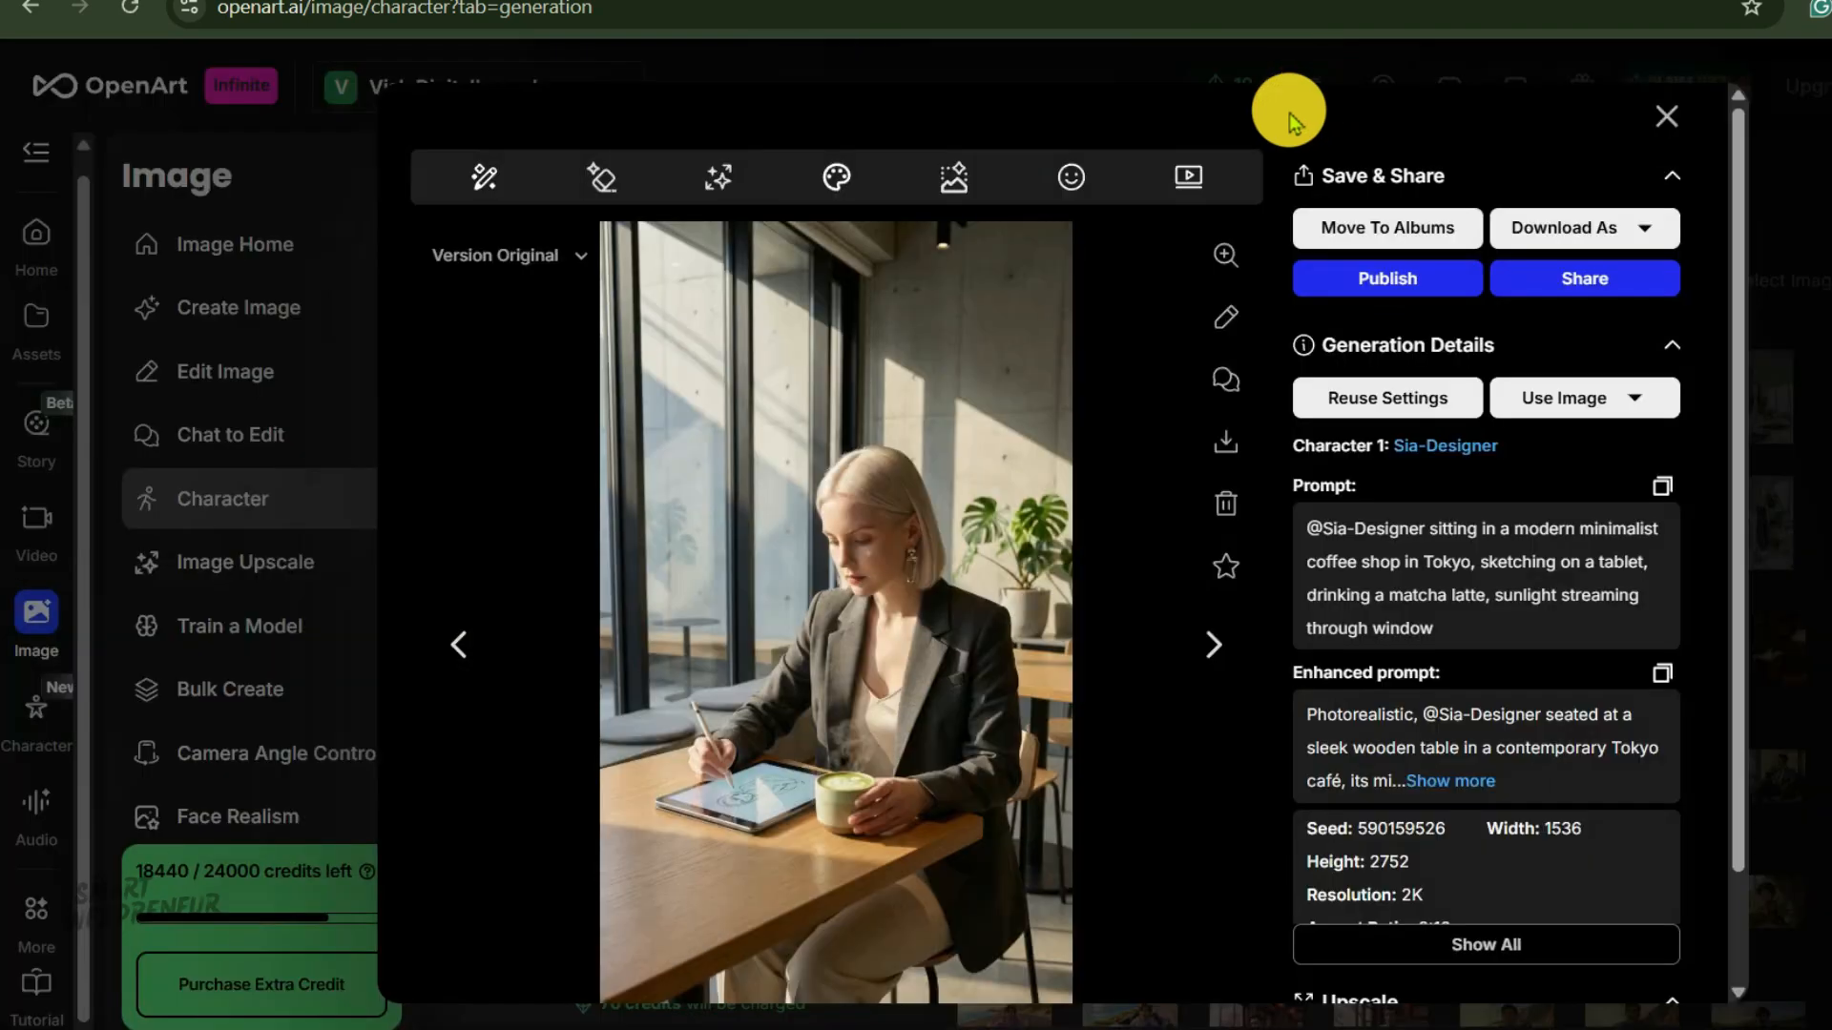
click(1667, 124)
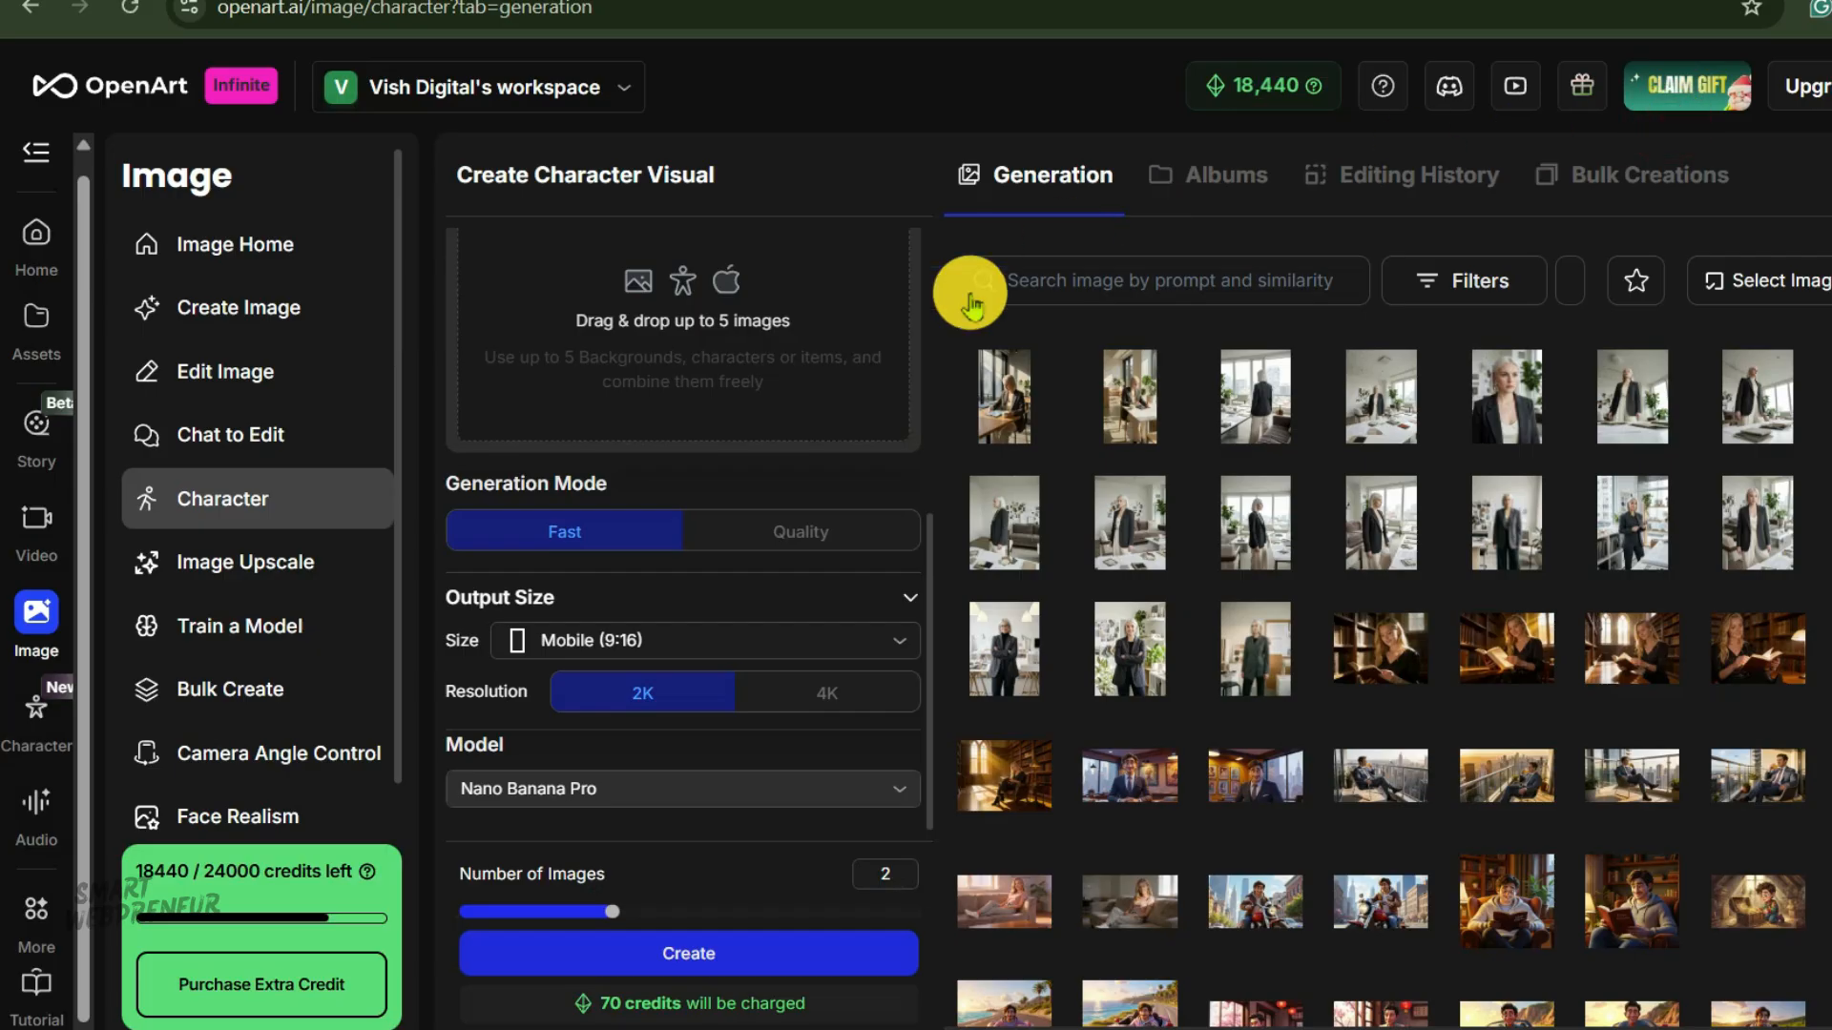
Switch Auto Enhance back on for the character prompt and reopen the first coffee shop image.
scroll(807, 467, up, 4)
scroll(807, 467, up, 3)
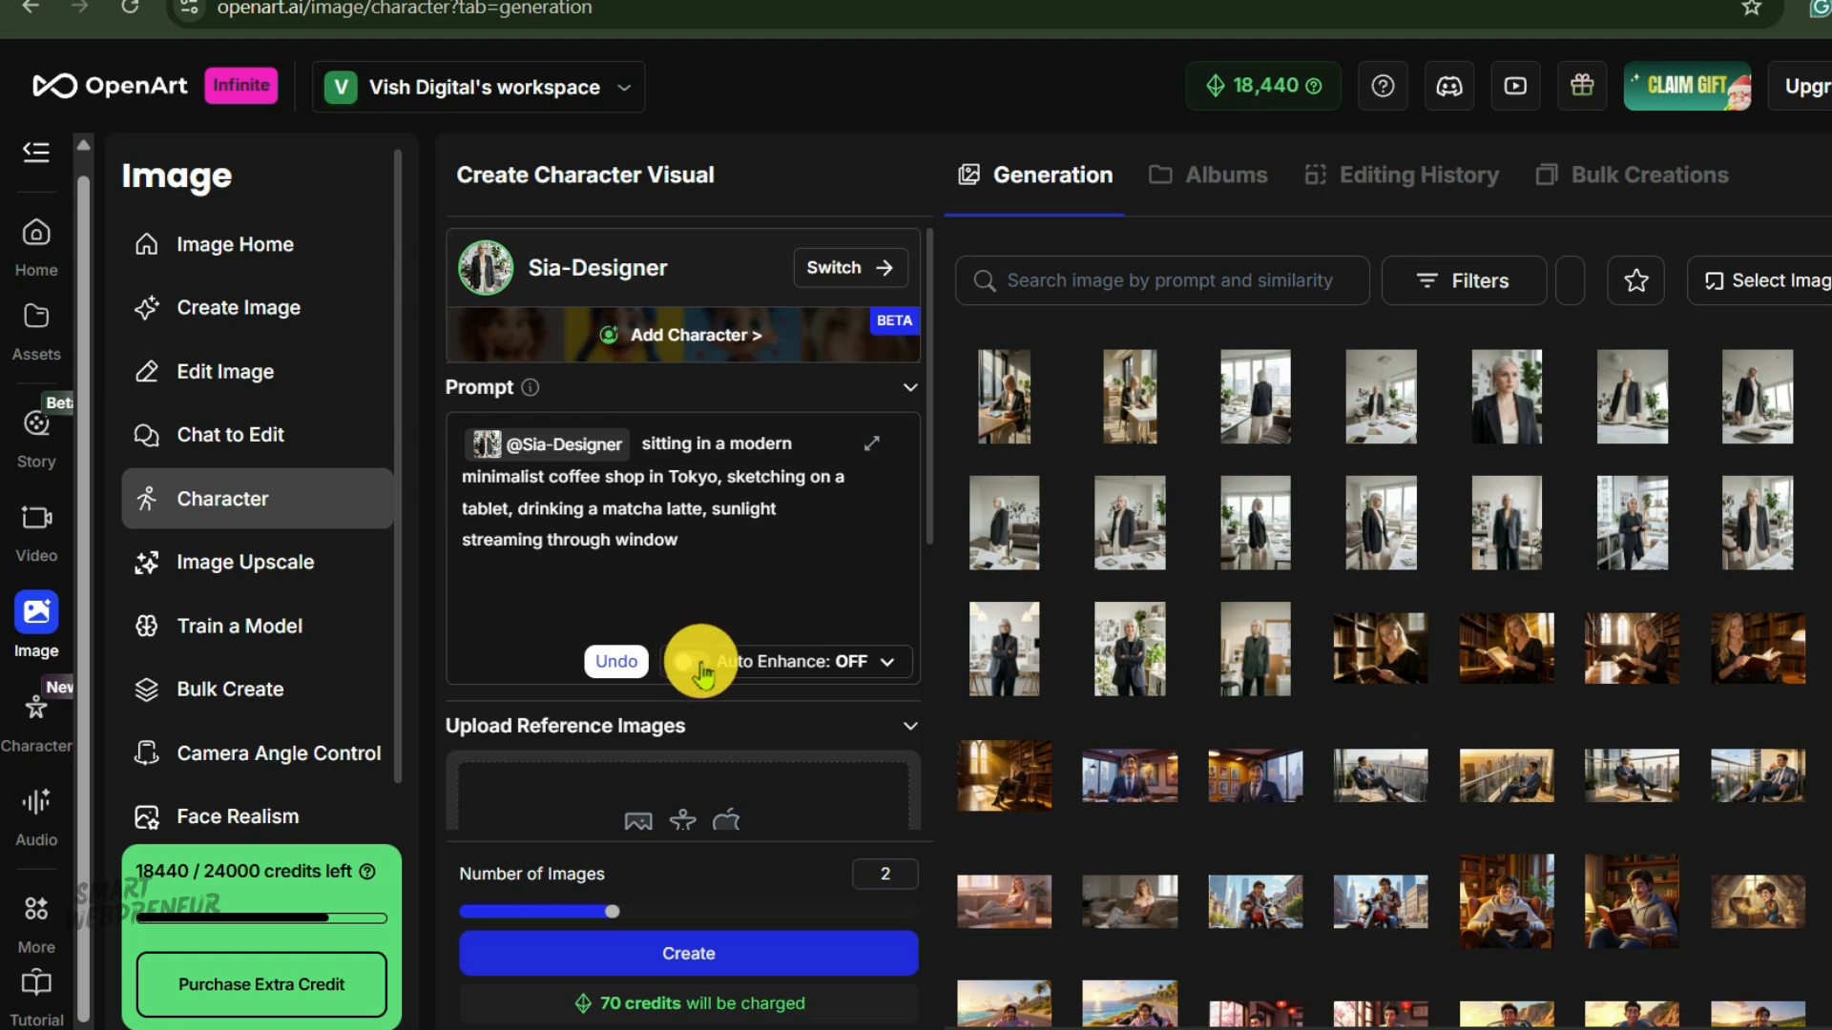
click(699, 662)
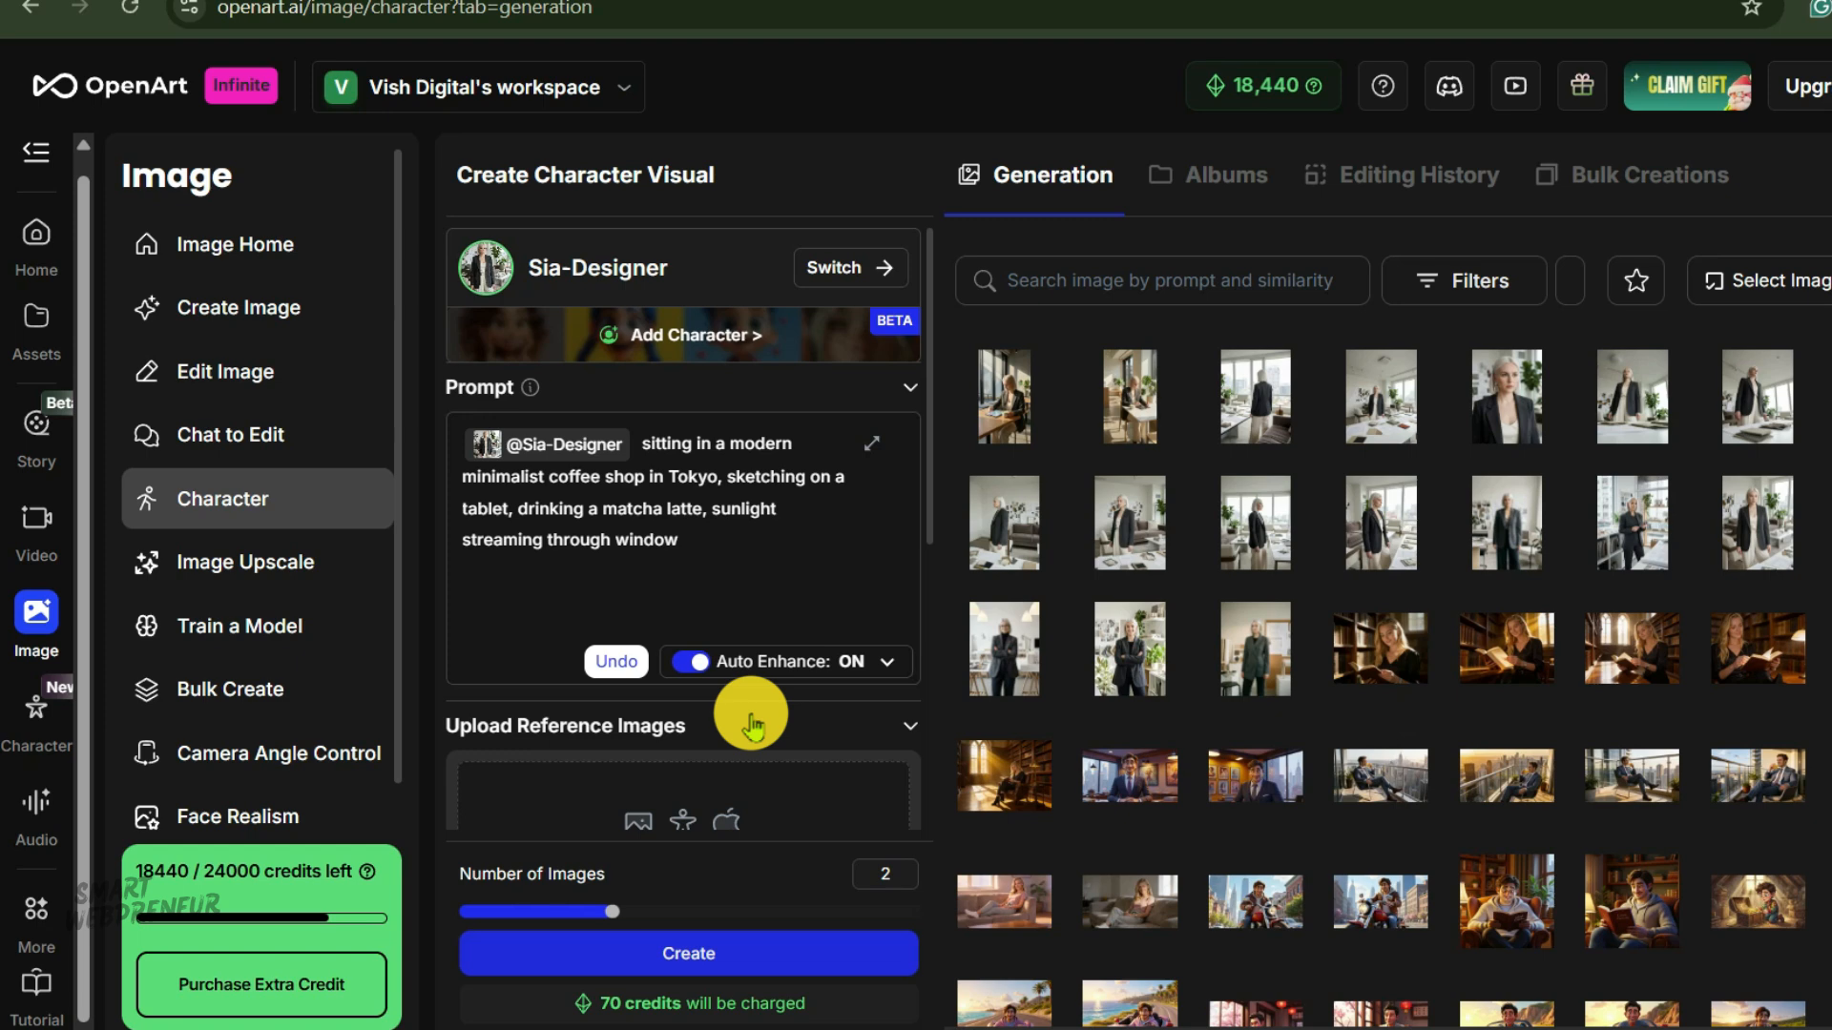
click(1002, 391)
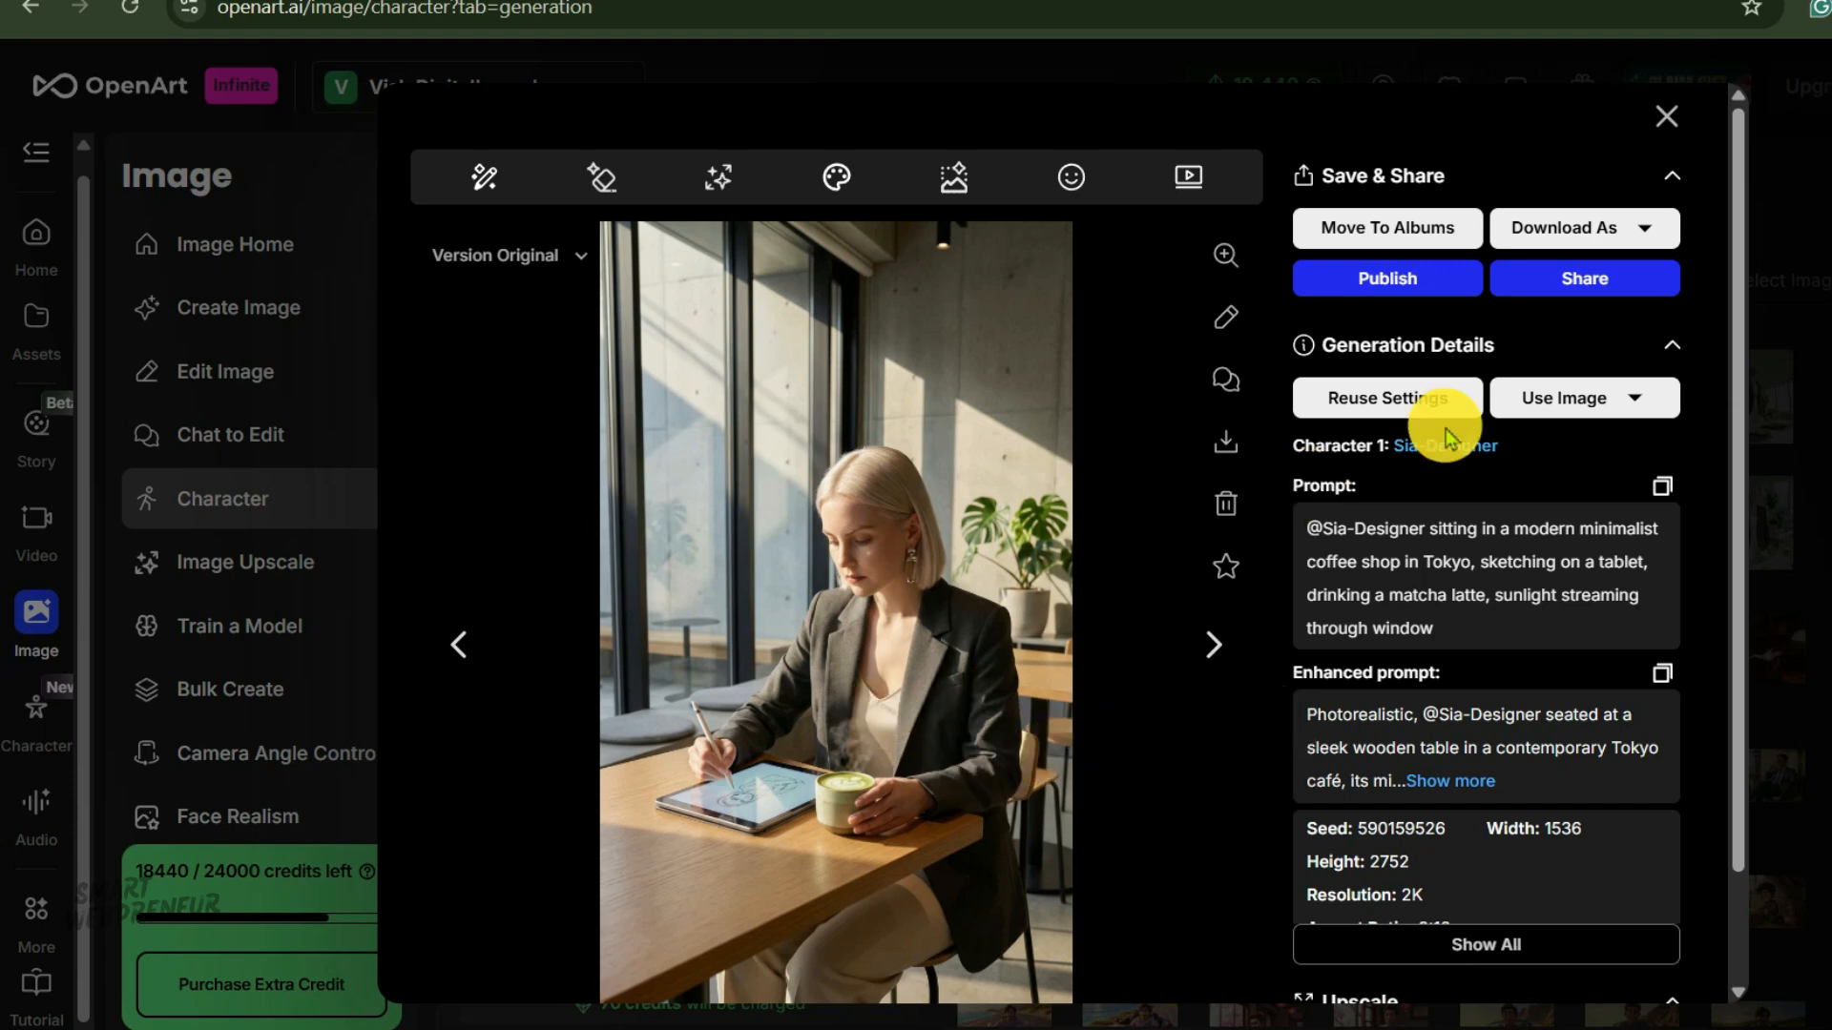
click(1665, 114)
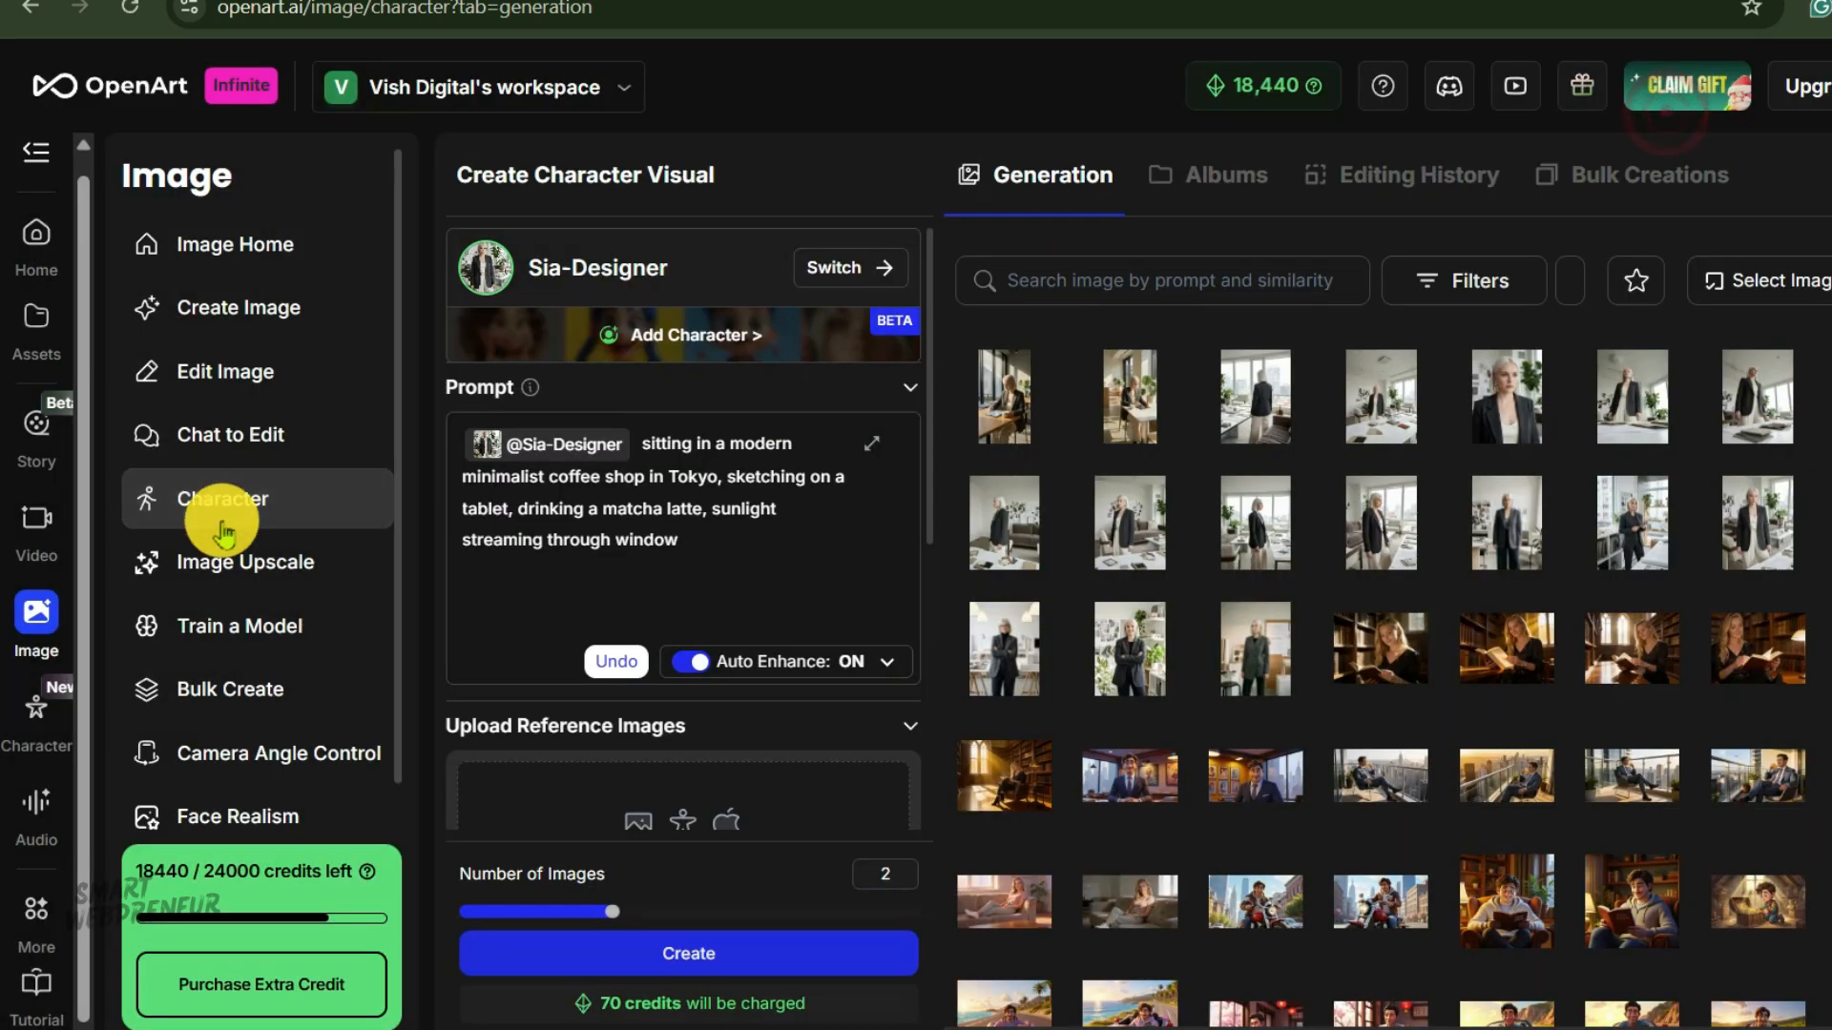
Open Create Image and paste the prompt "Vintage 90's oversized denim jacket with patches, hanging on a mannequin, studio photography".
click(243, 307)
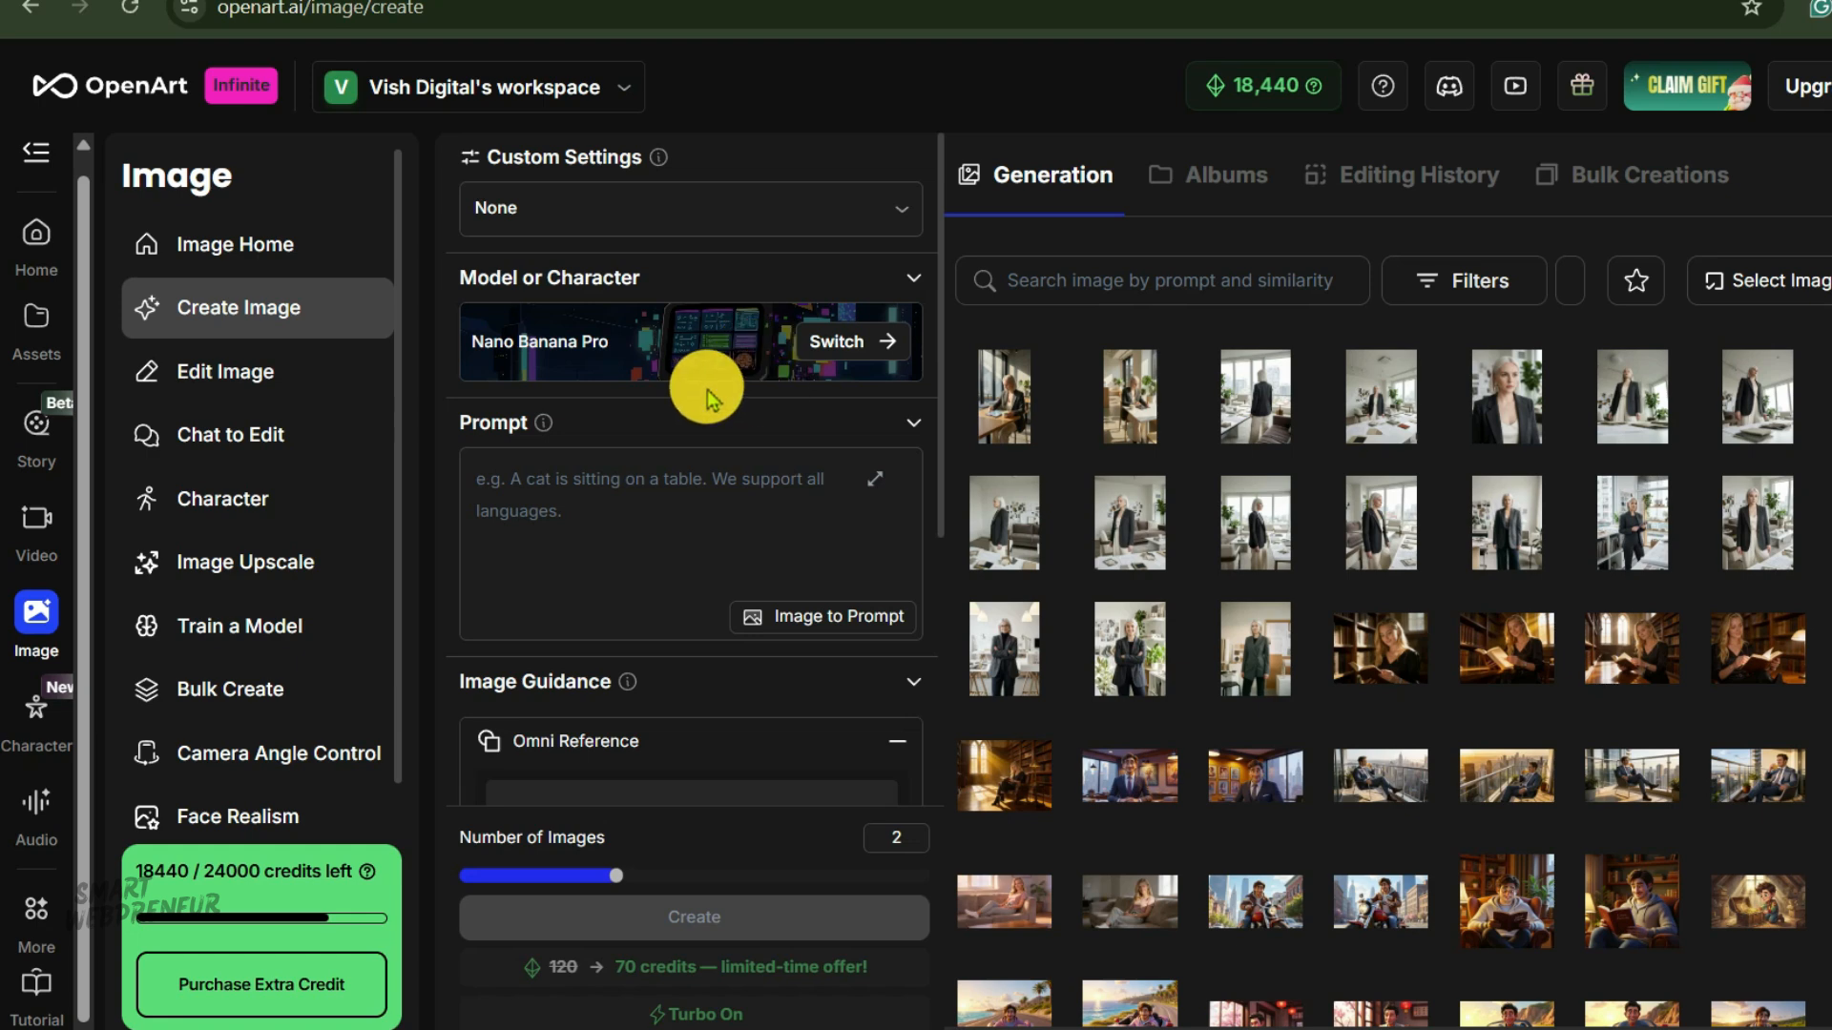
click(621, 499)
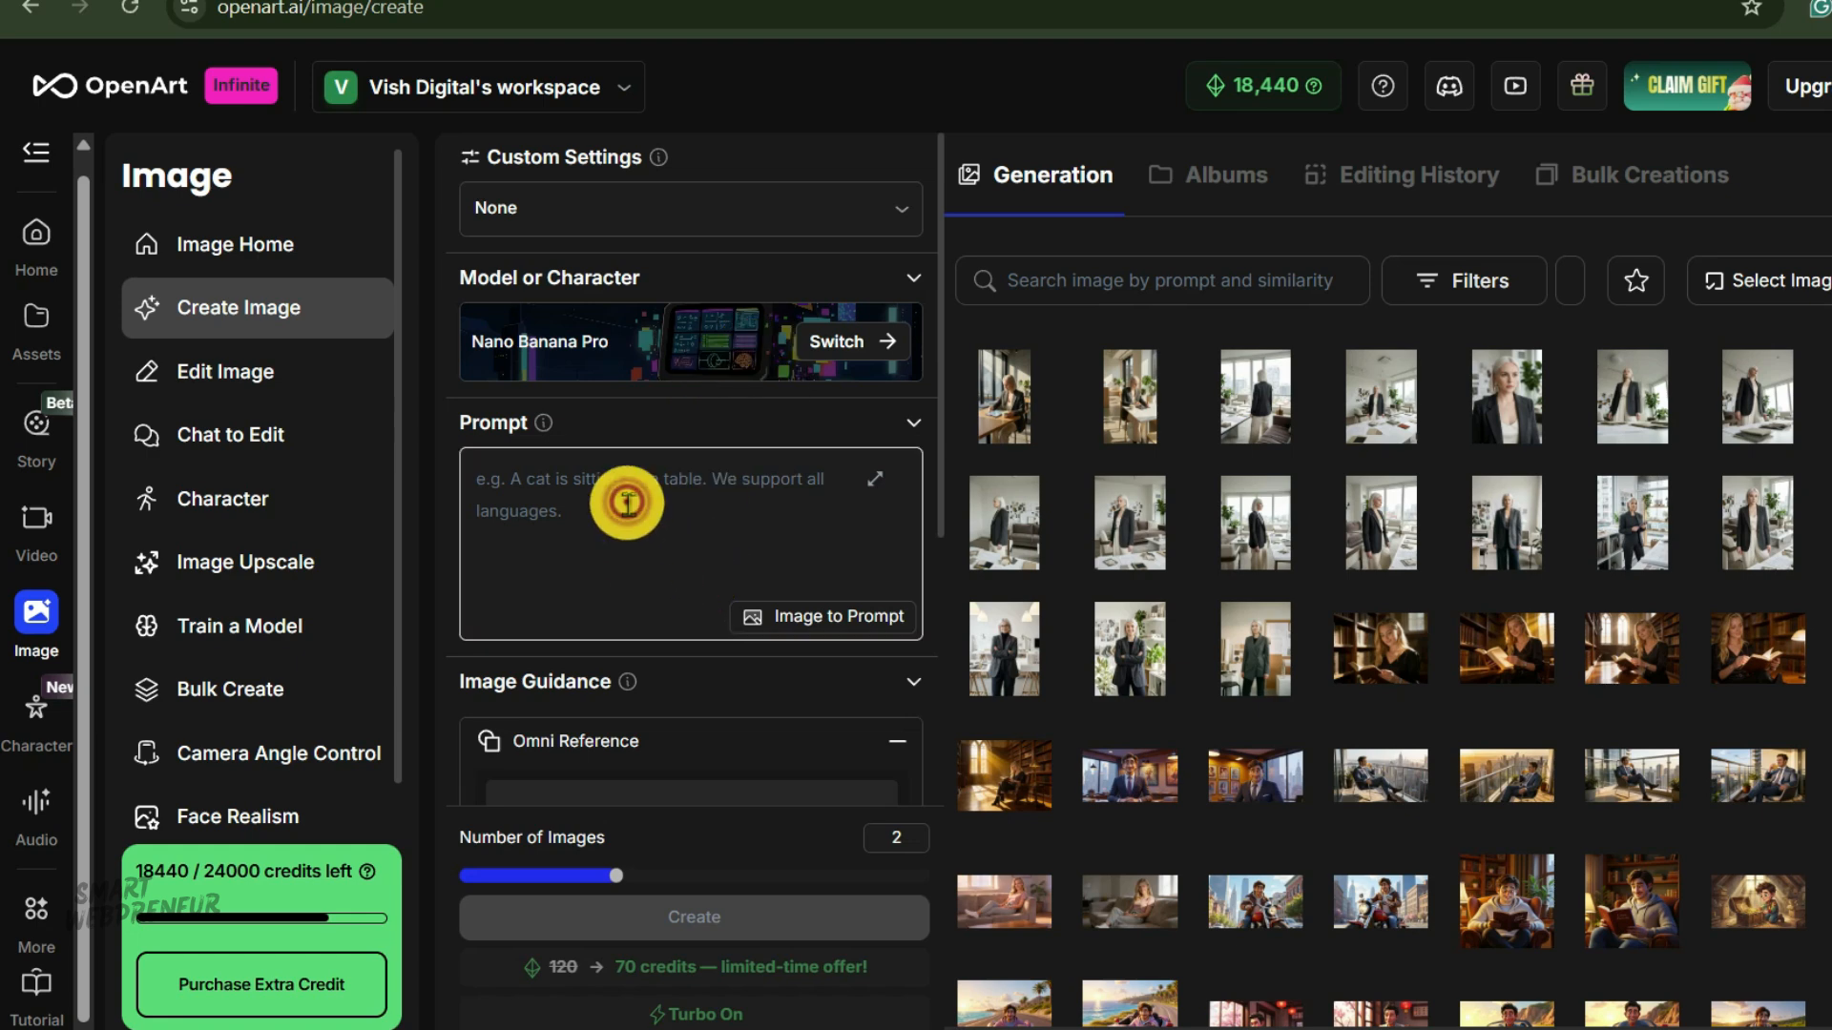
right_click(707, 492)
click(839, 709)
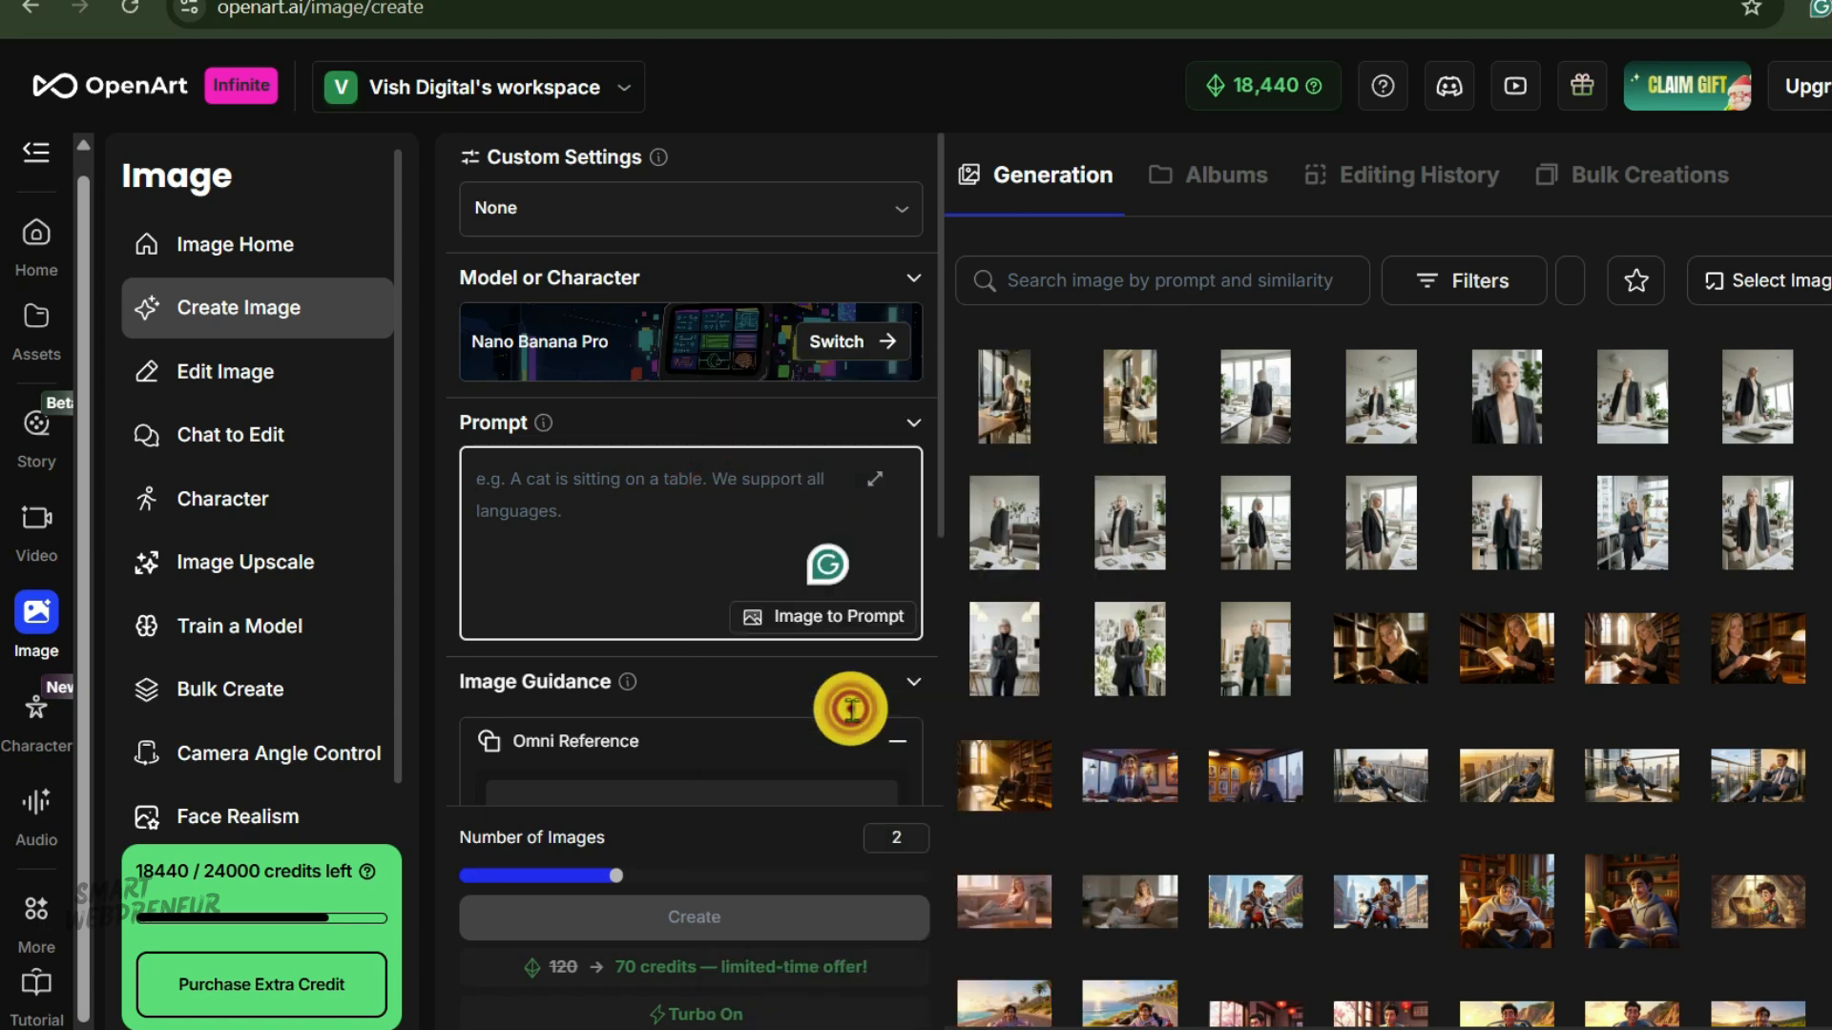
Set the output size to Mobile (9:16) and generate the denim jacket images.
scroll(728, 605, down, 3)
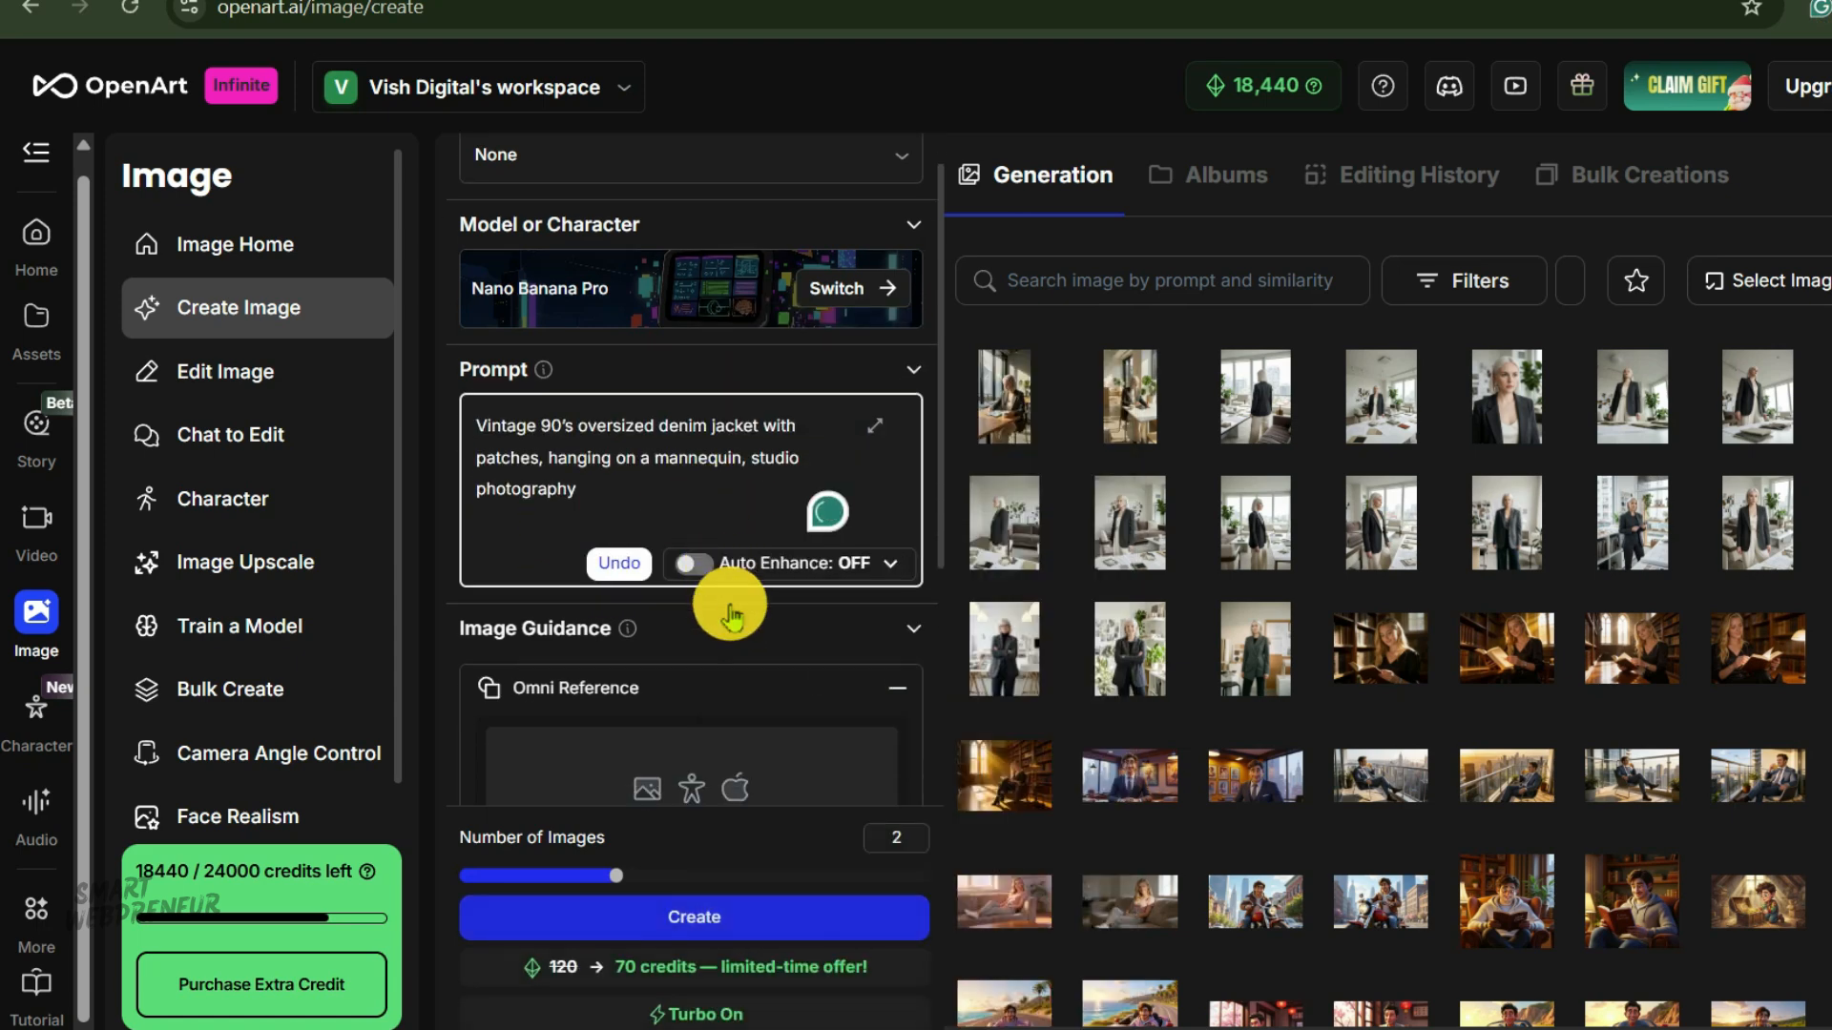
scroll(754, 632, down, 1)
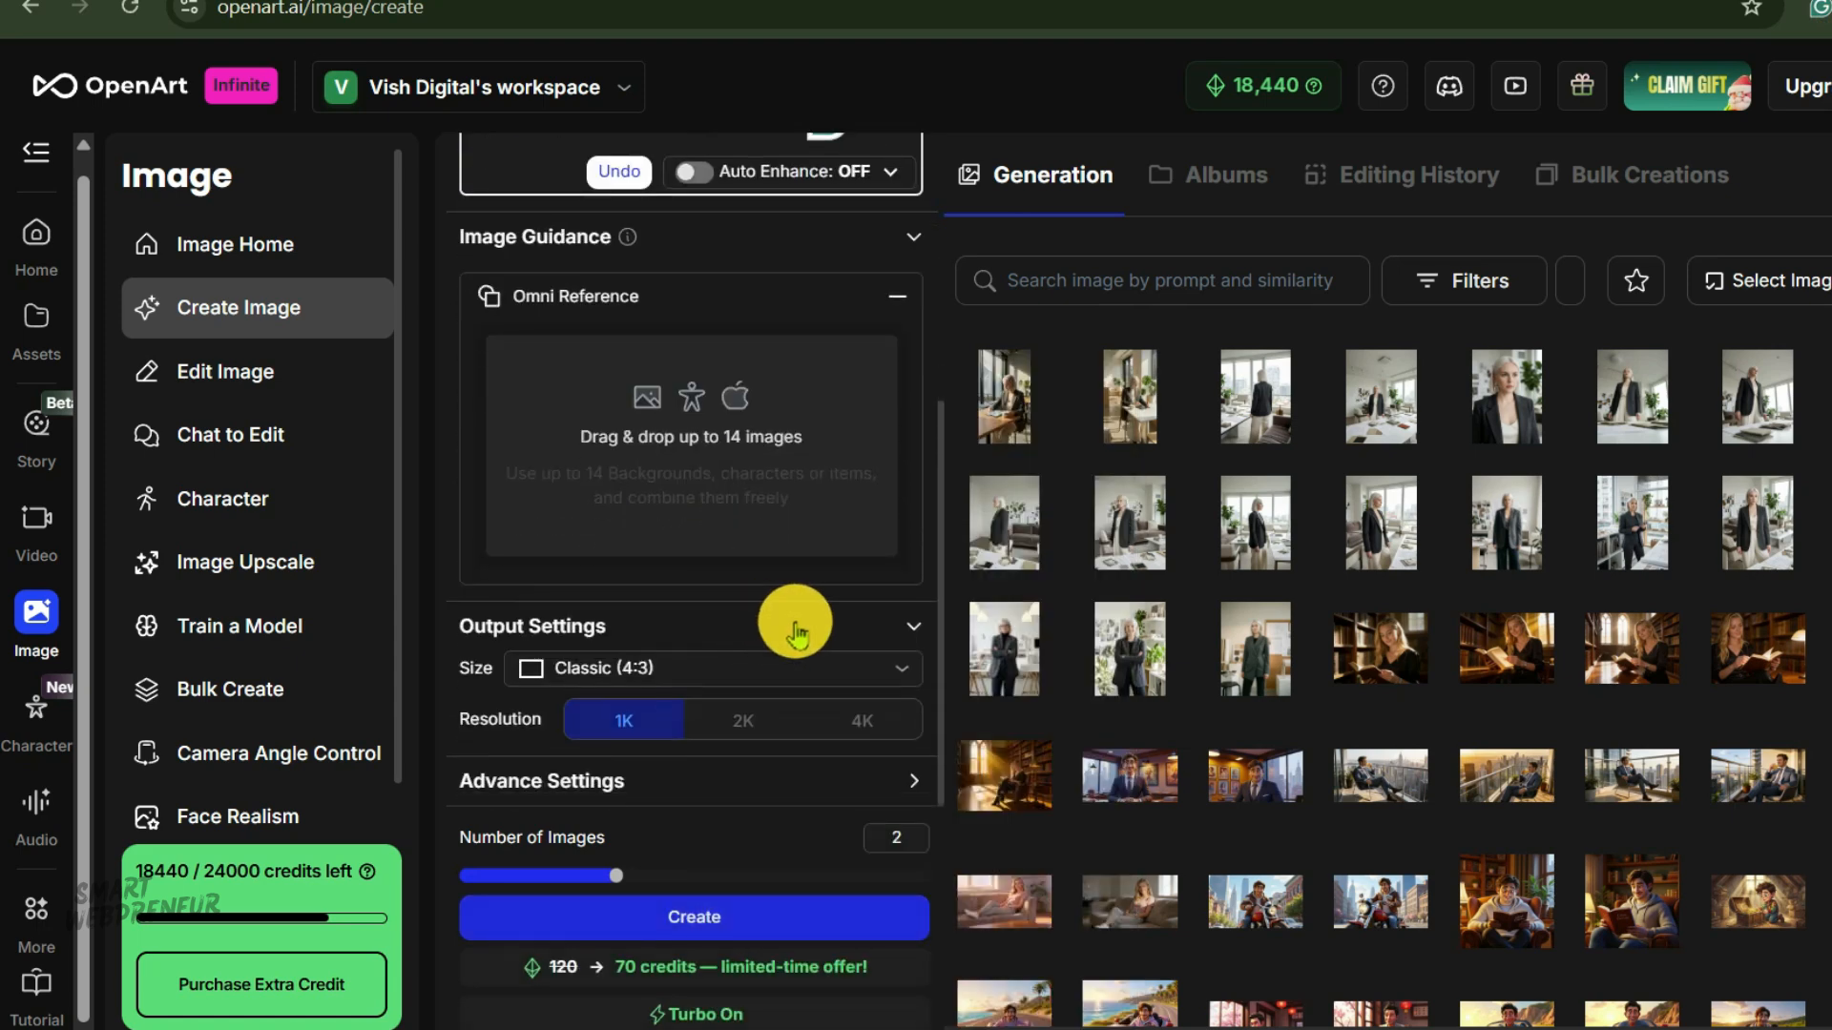
click(905, 667)
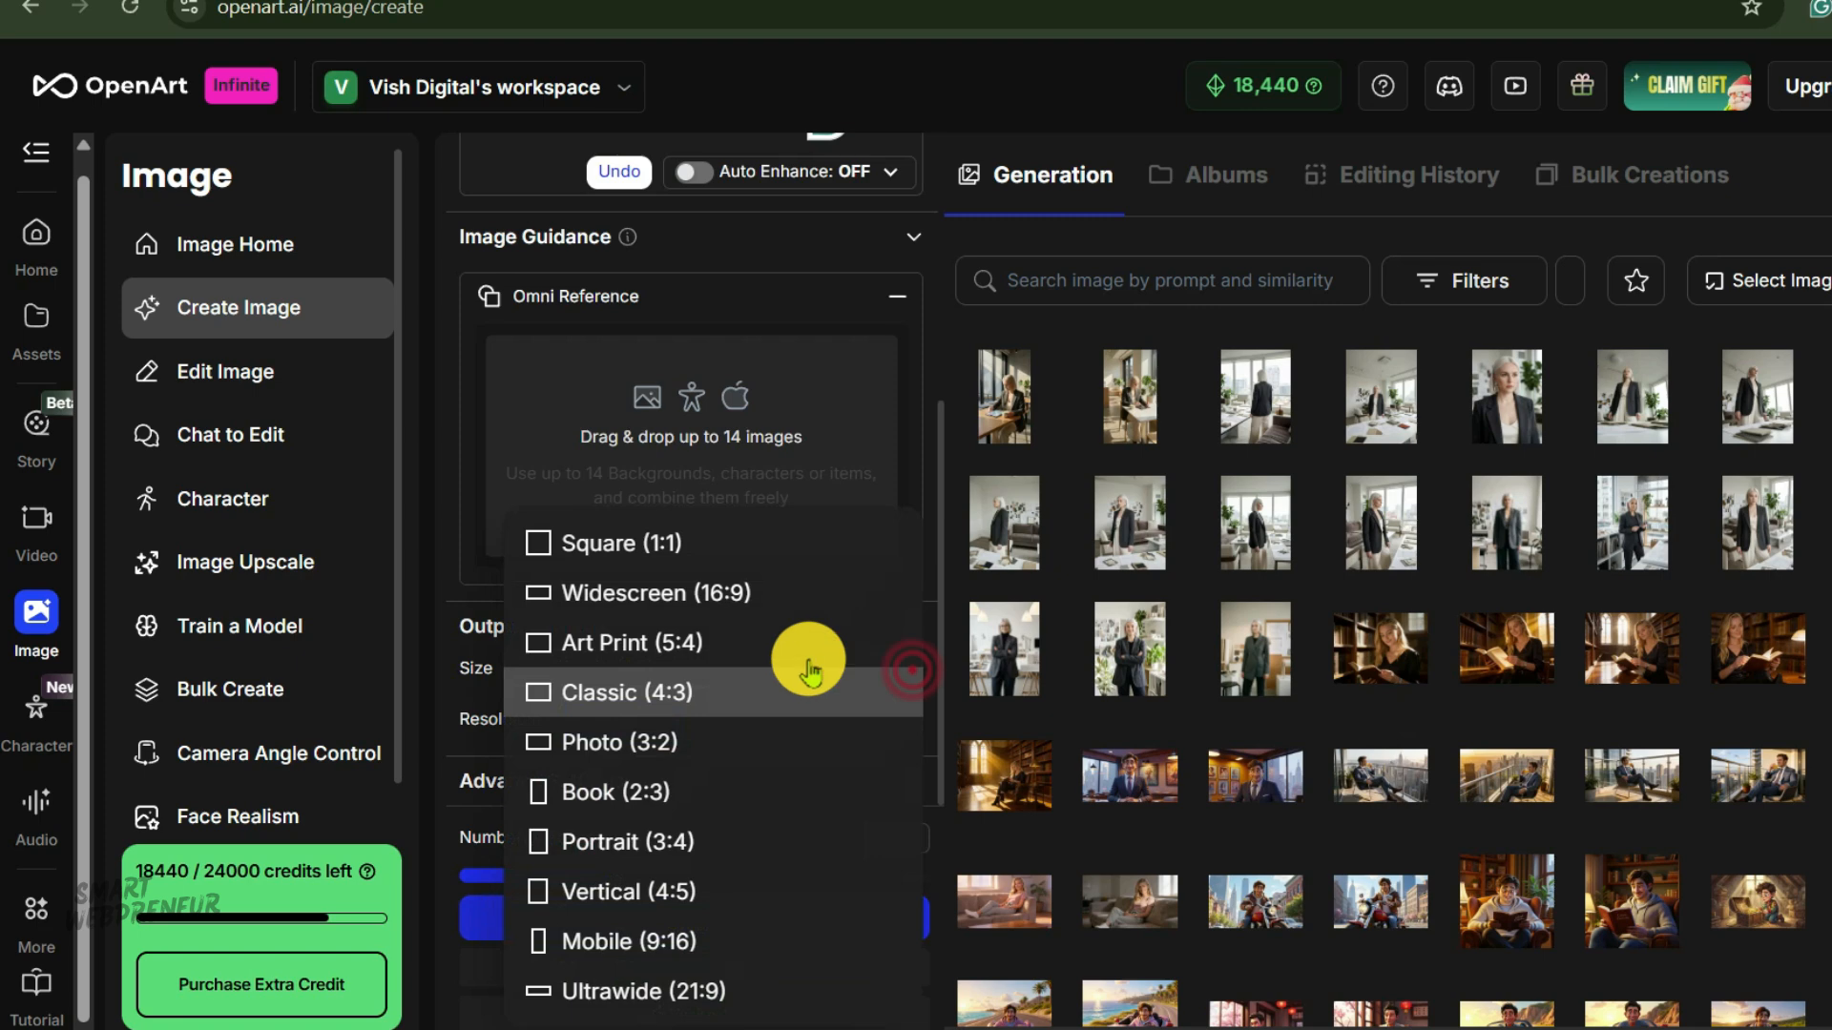
click(689, 939)
scroll(759, 705, up, 4)
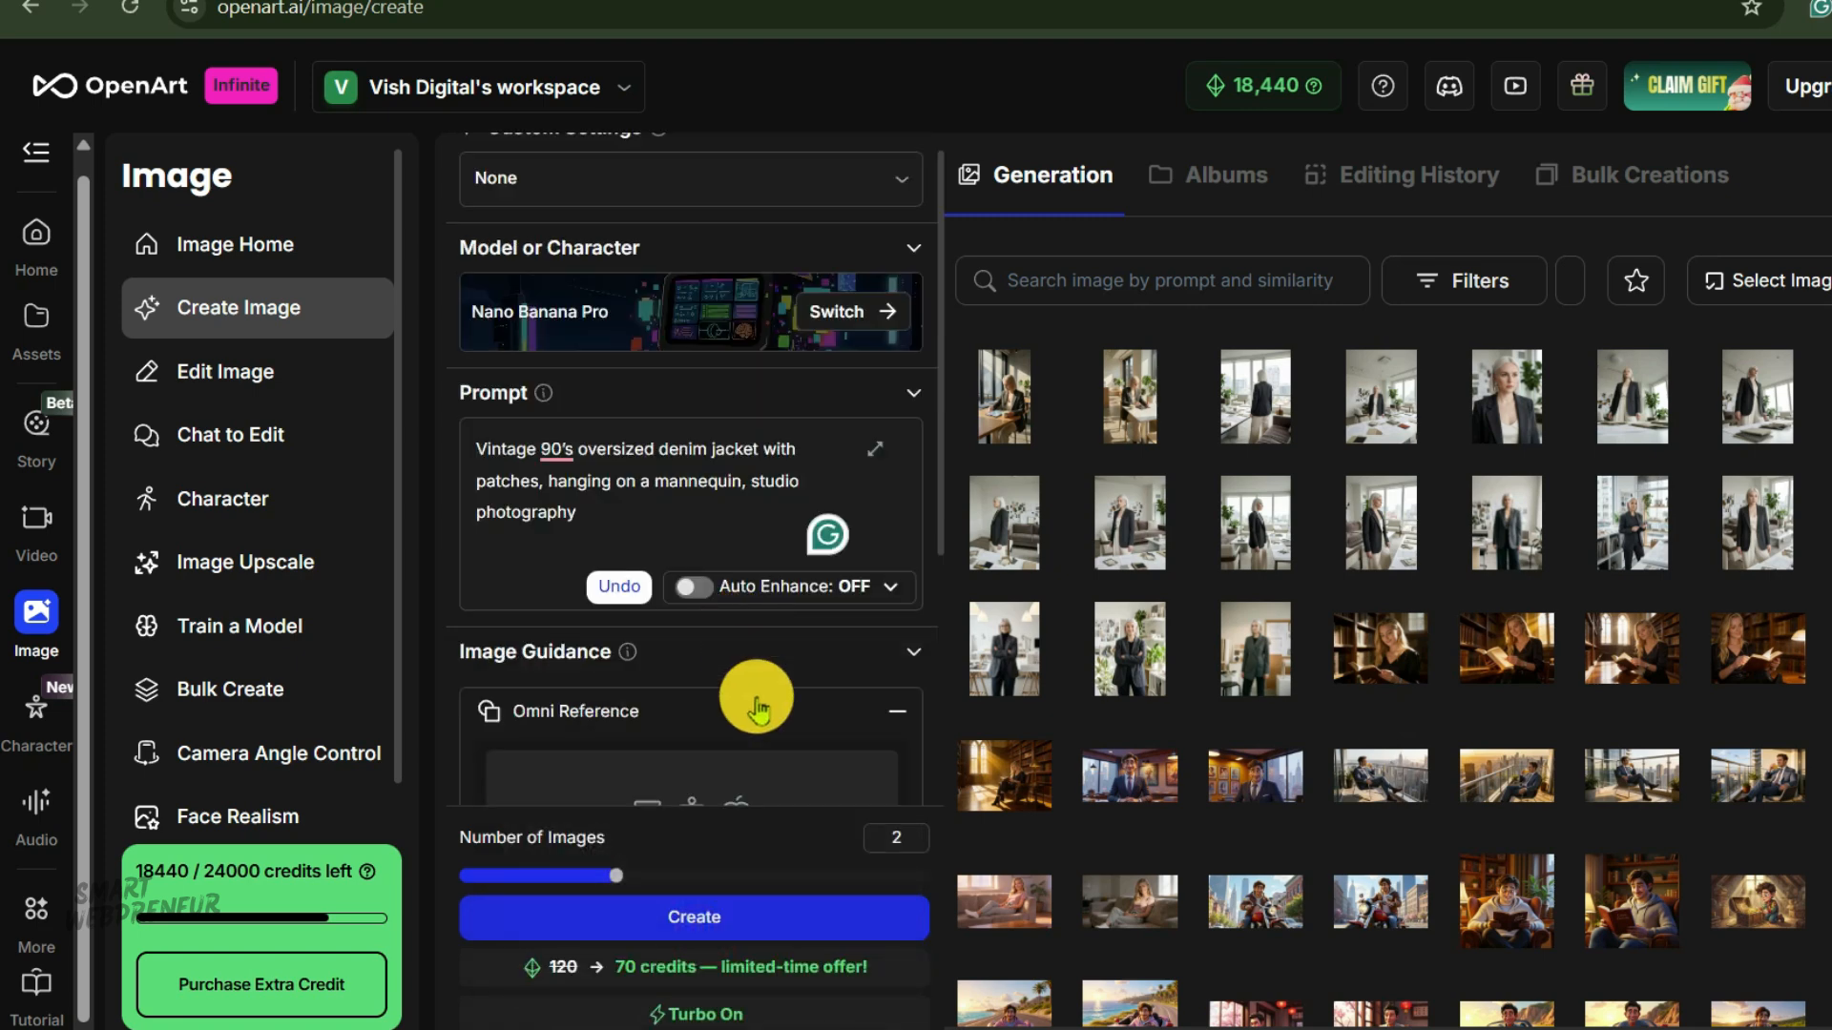
click(807, 914)
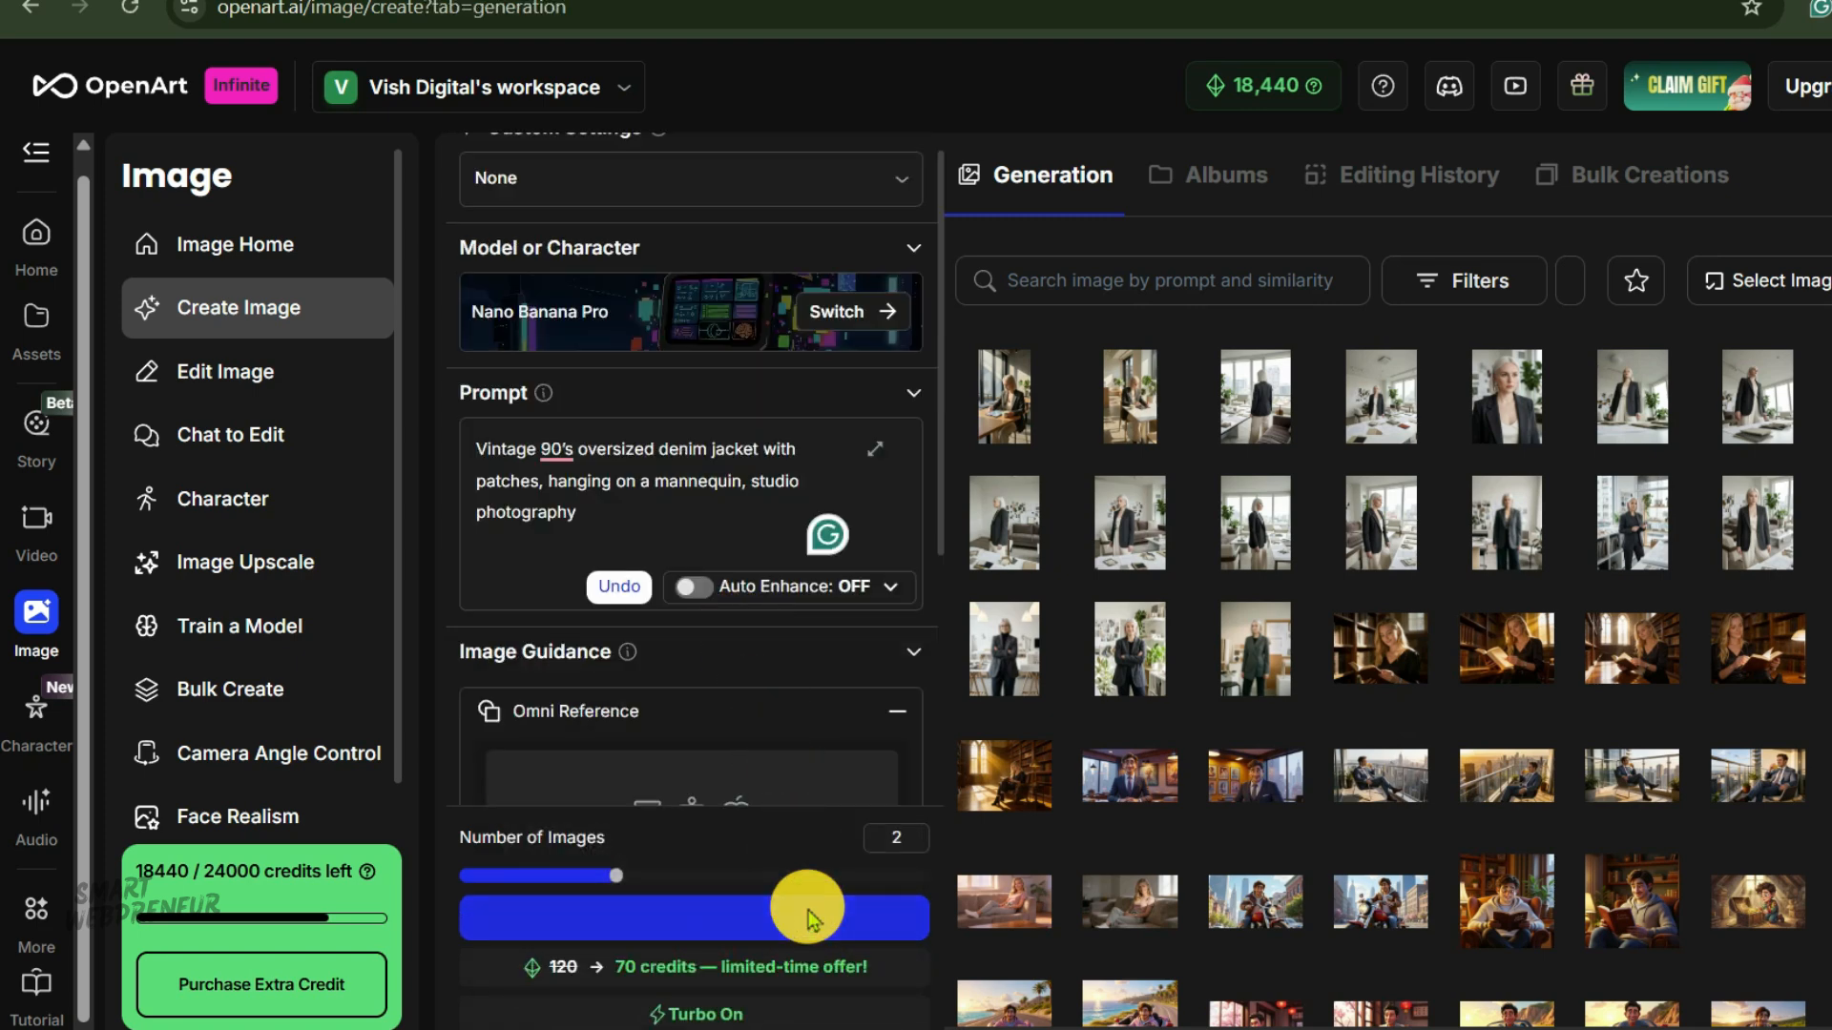
Inspect both generated denim jacket images in the image viewer.
click(1133, 385)
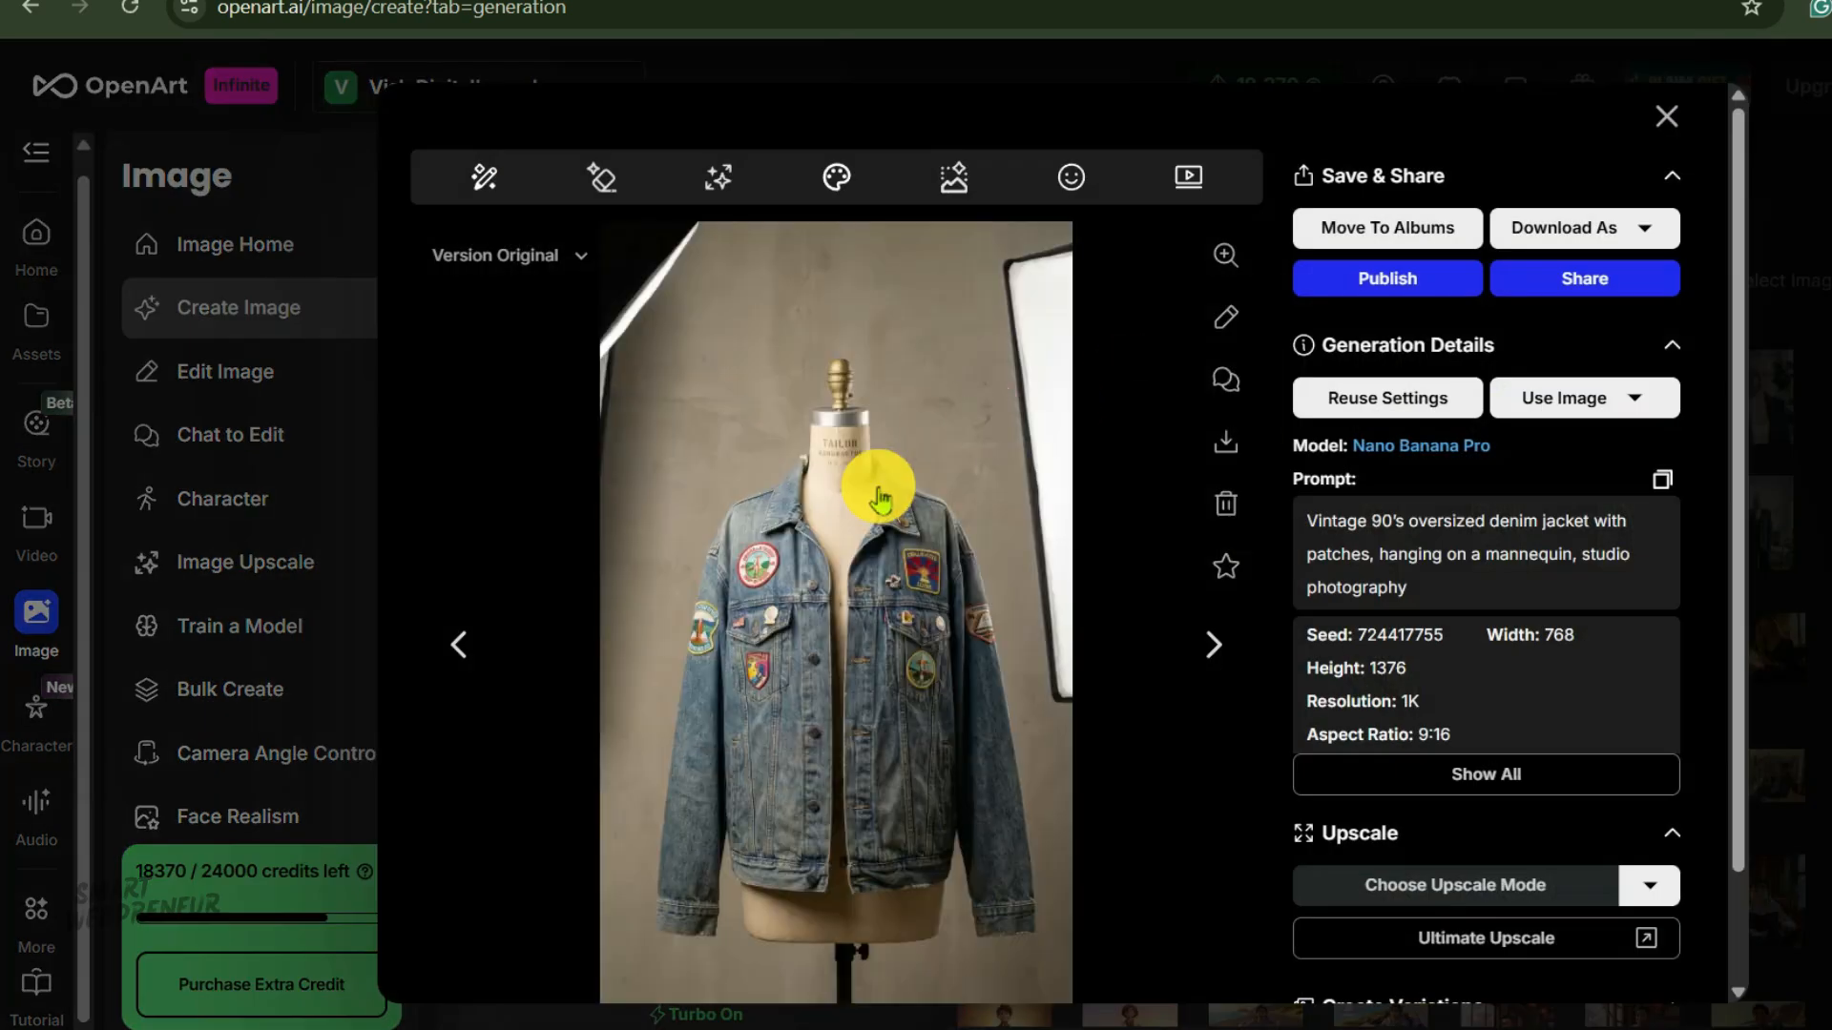
click(464, 646)
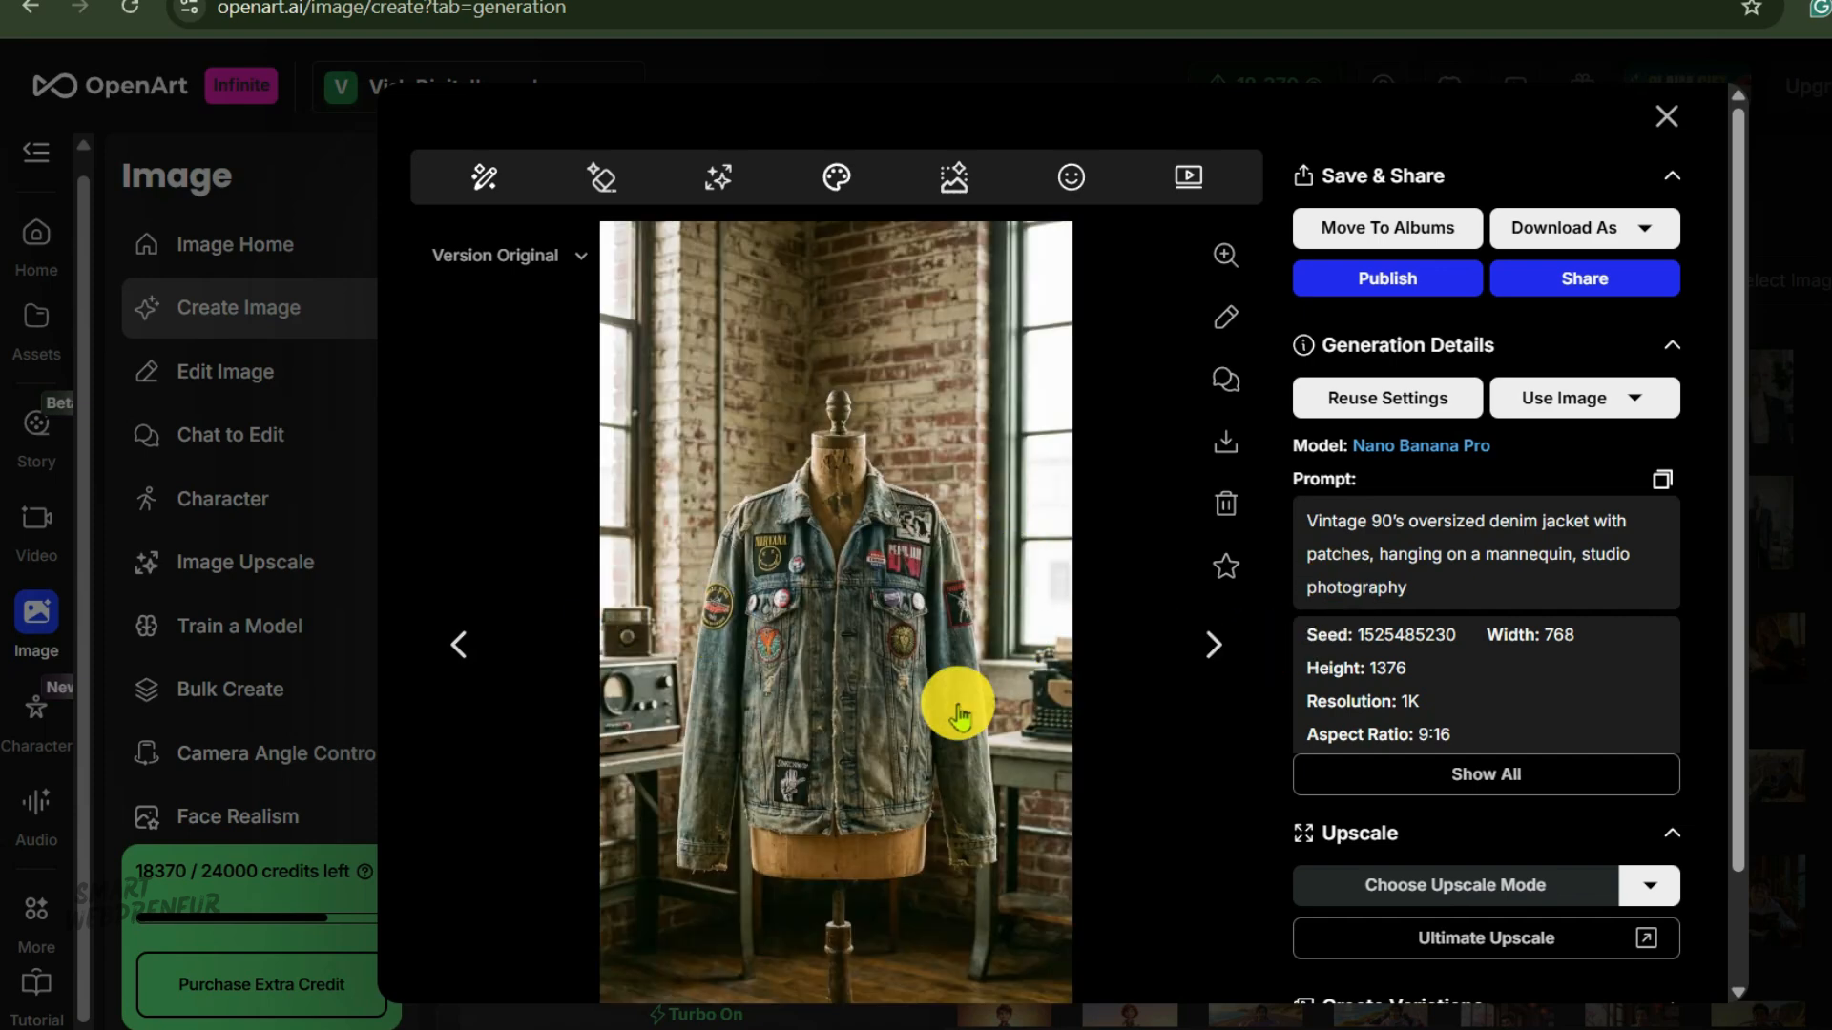
click(253, 770)
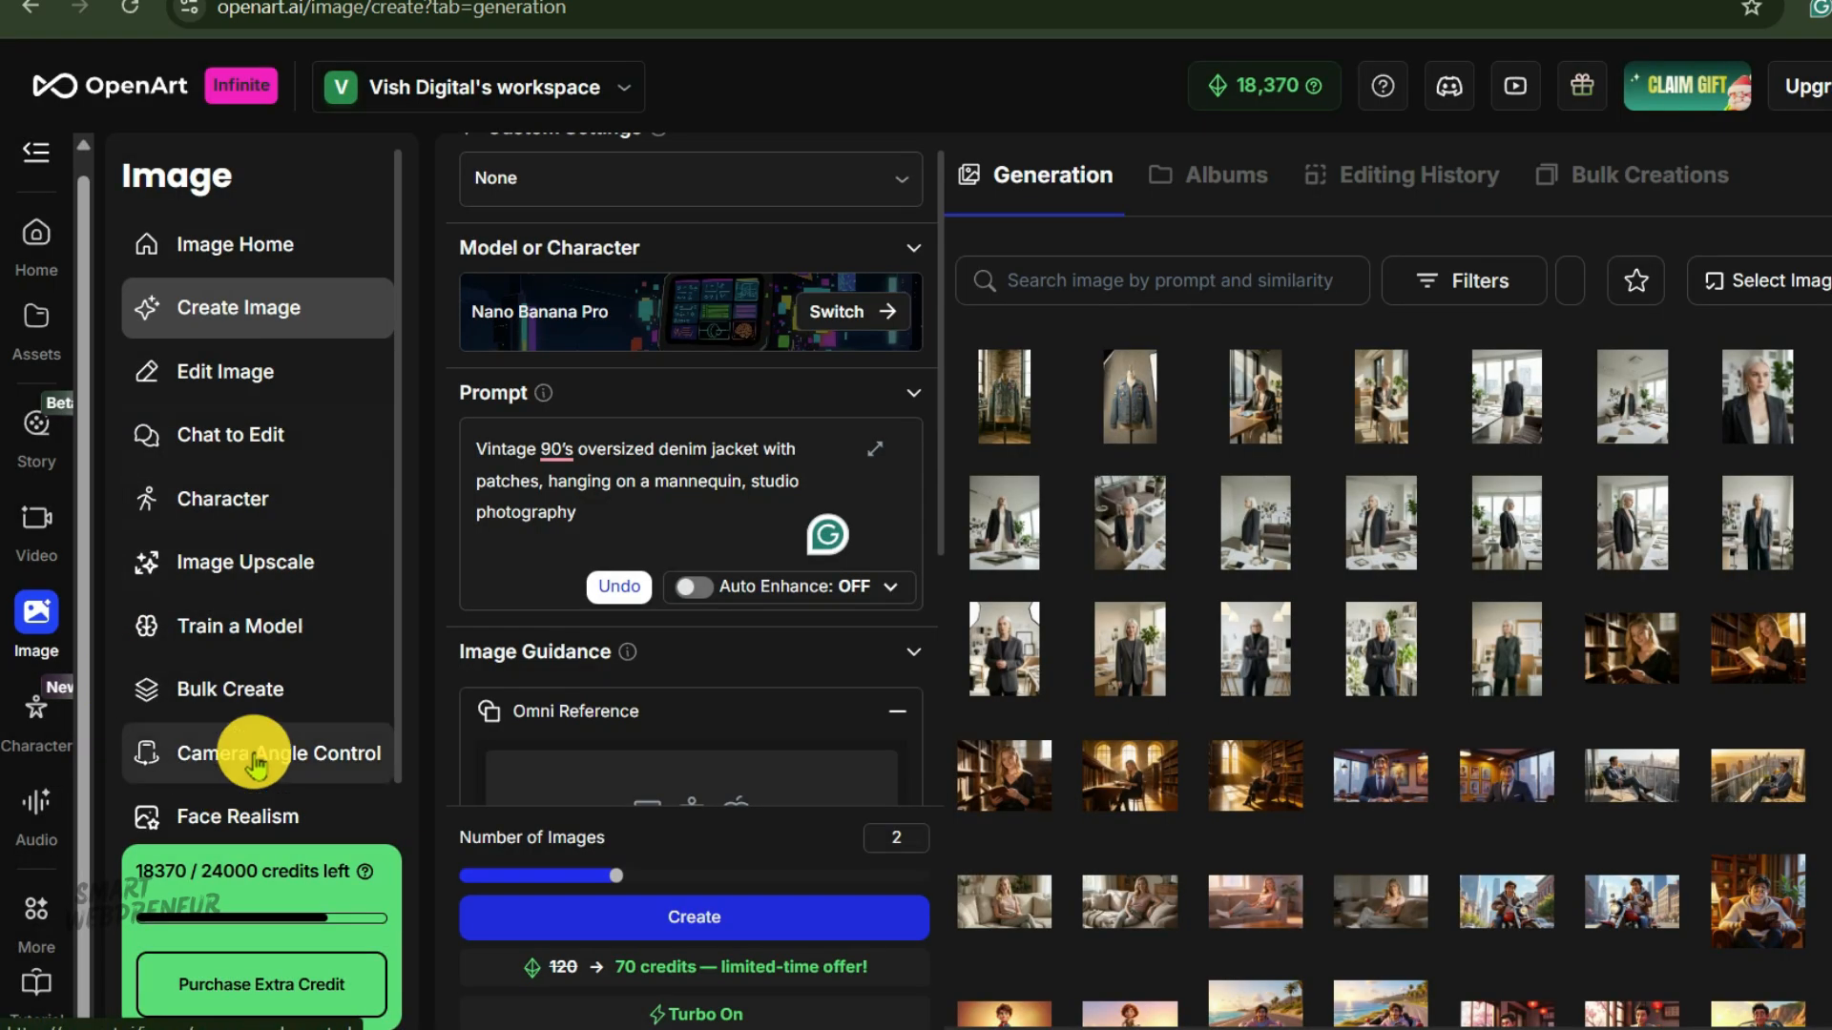
Open Character and add the mannequin denim jacket image from history as a reference image.
click(227, 496)
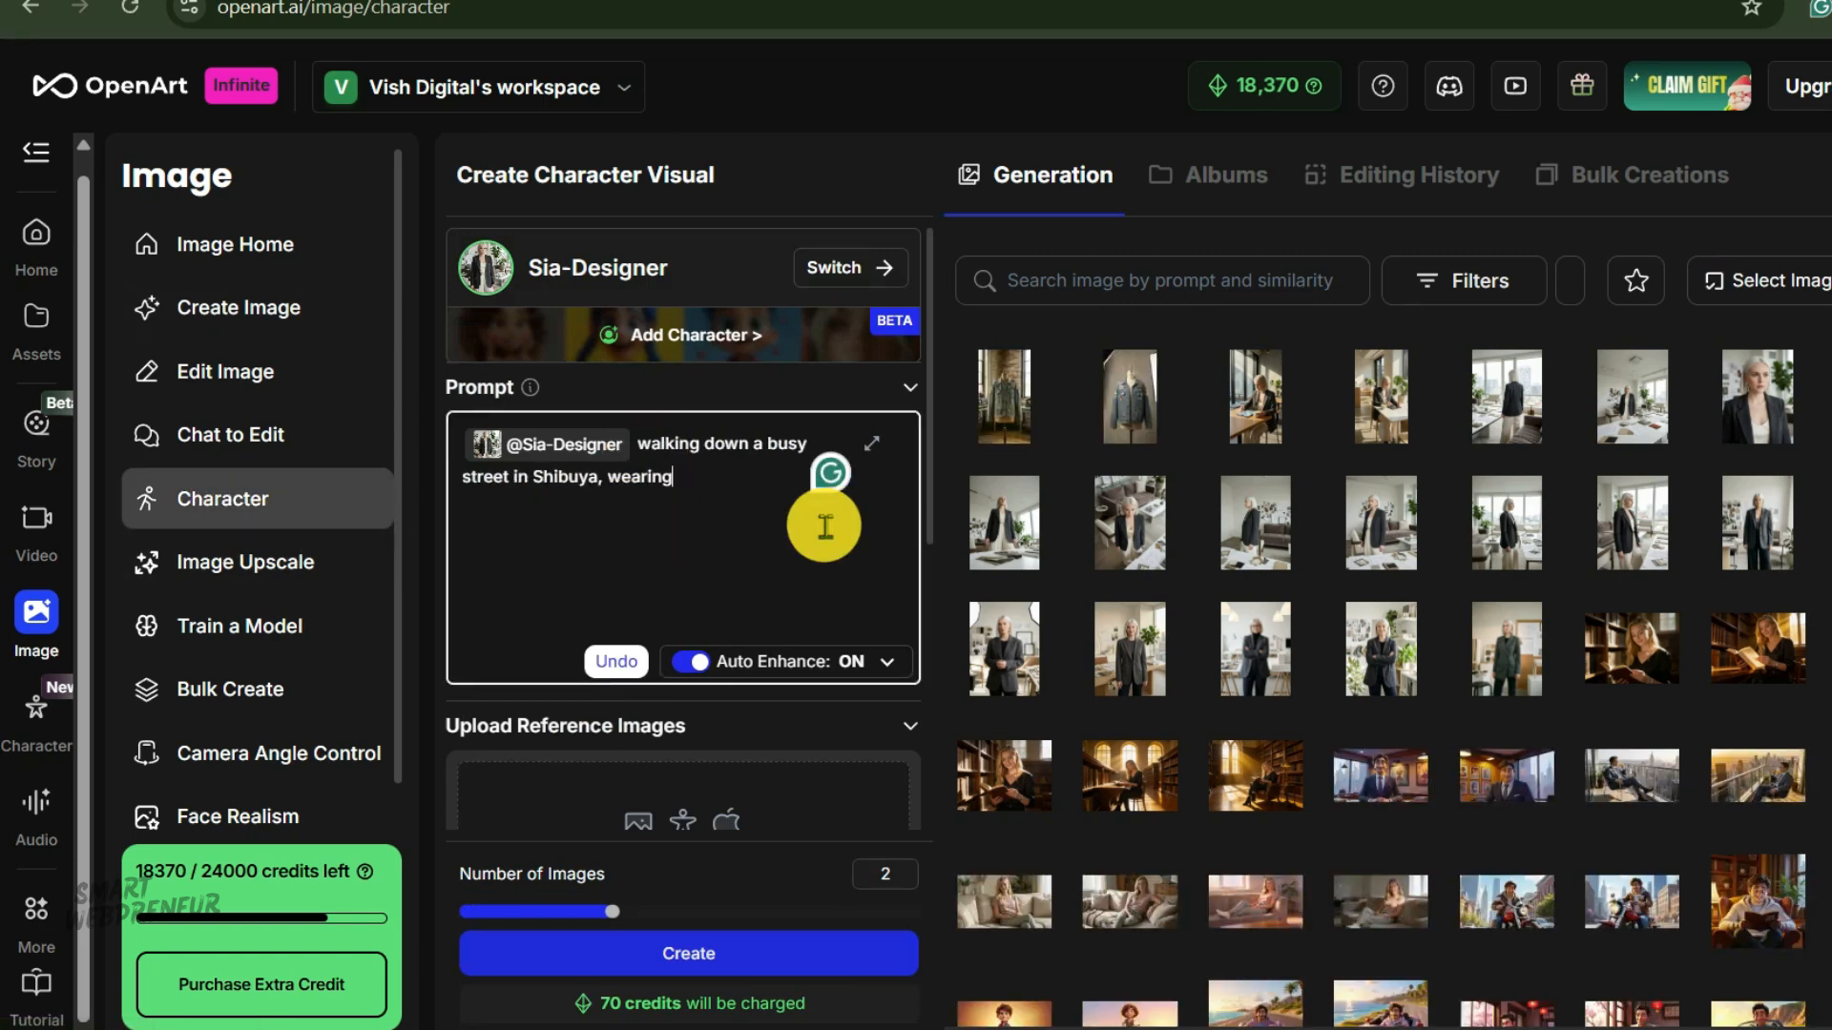
click(720, 496)
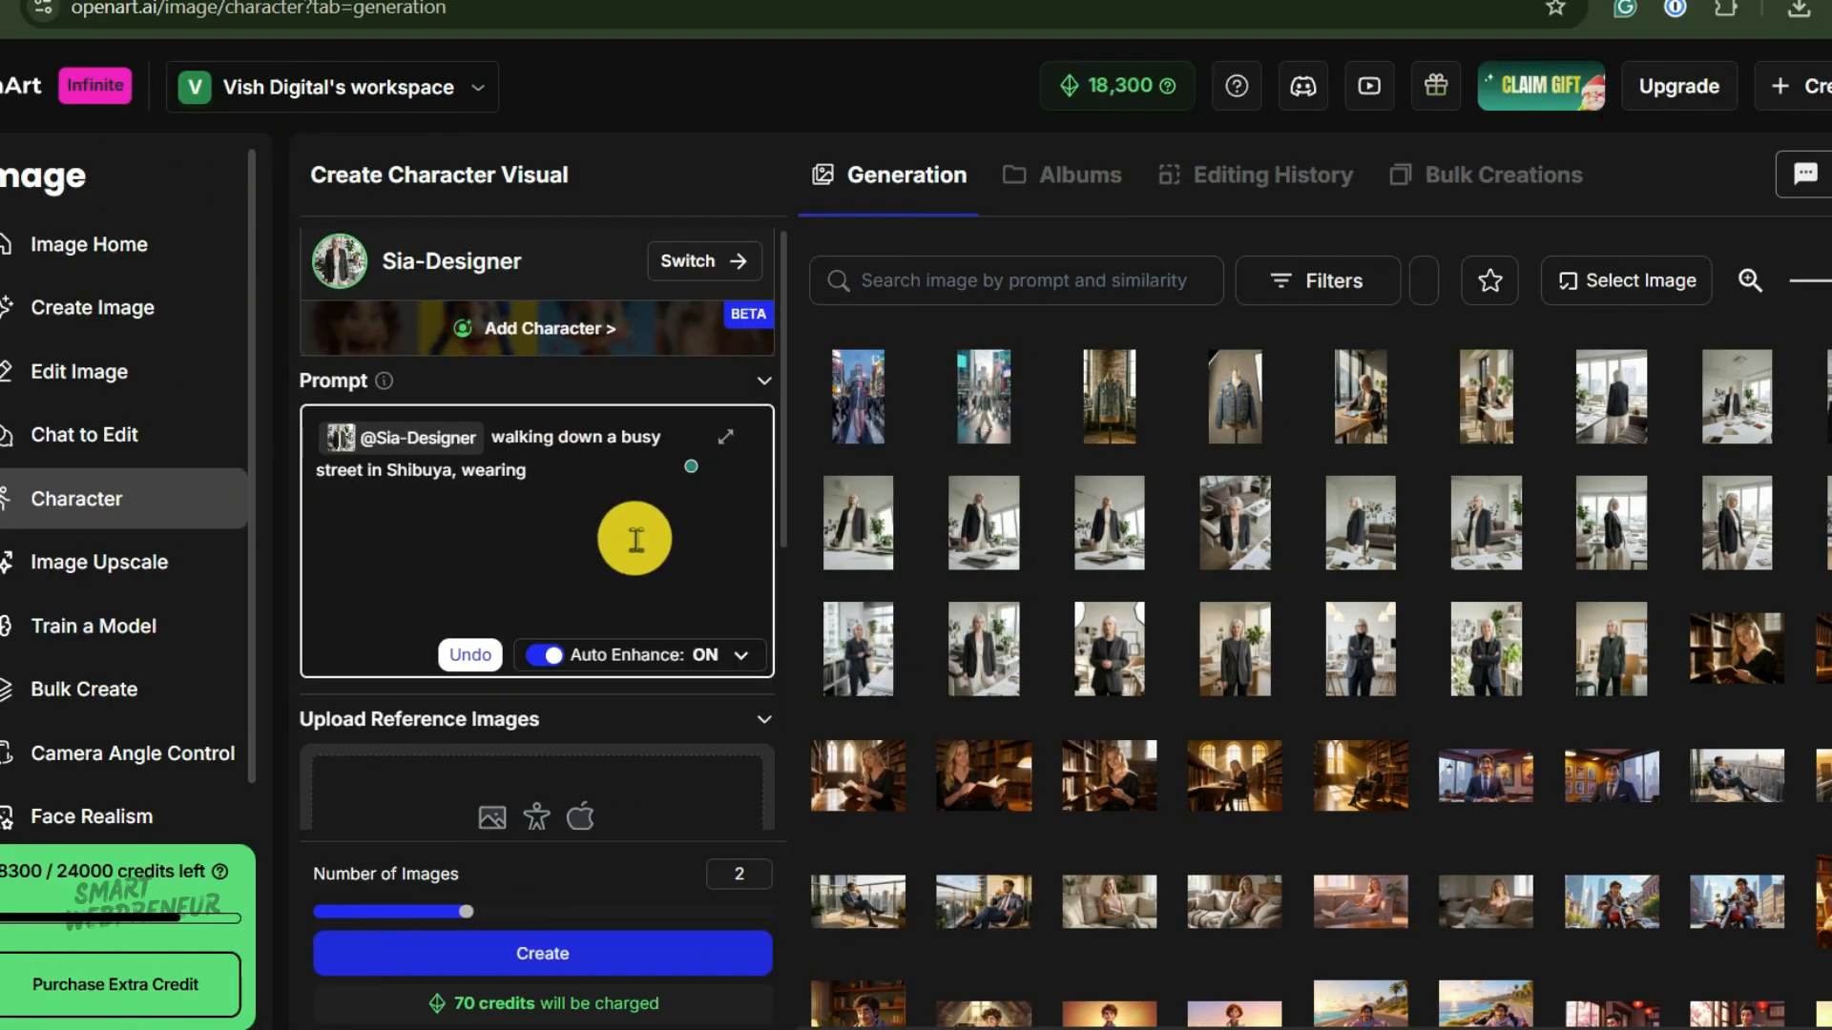
scroll(610, 506, down, 5)
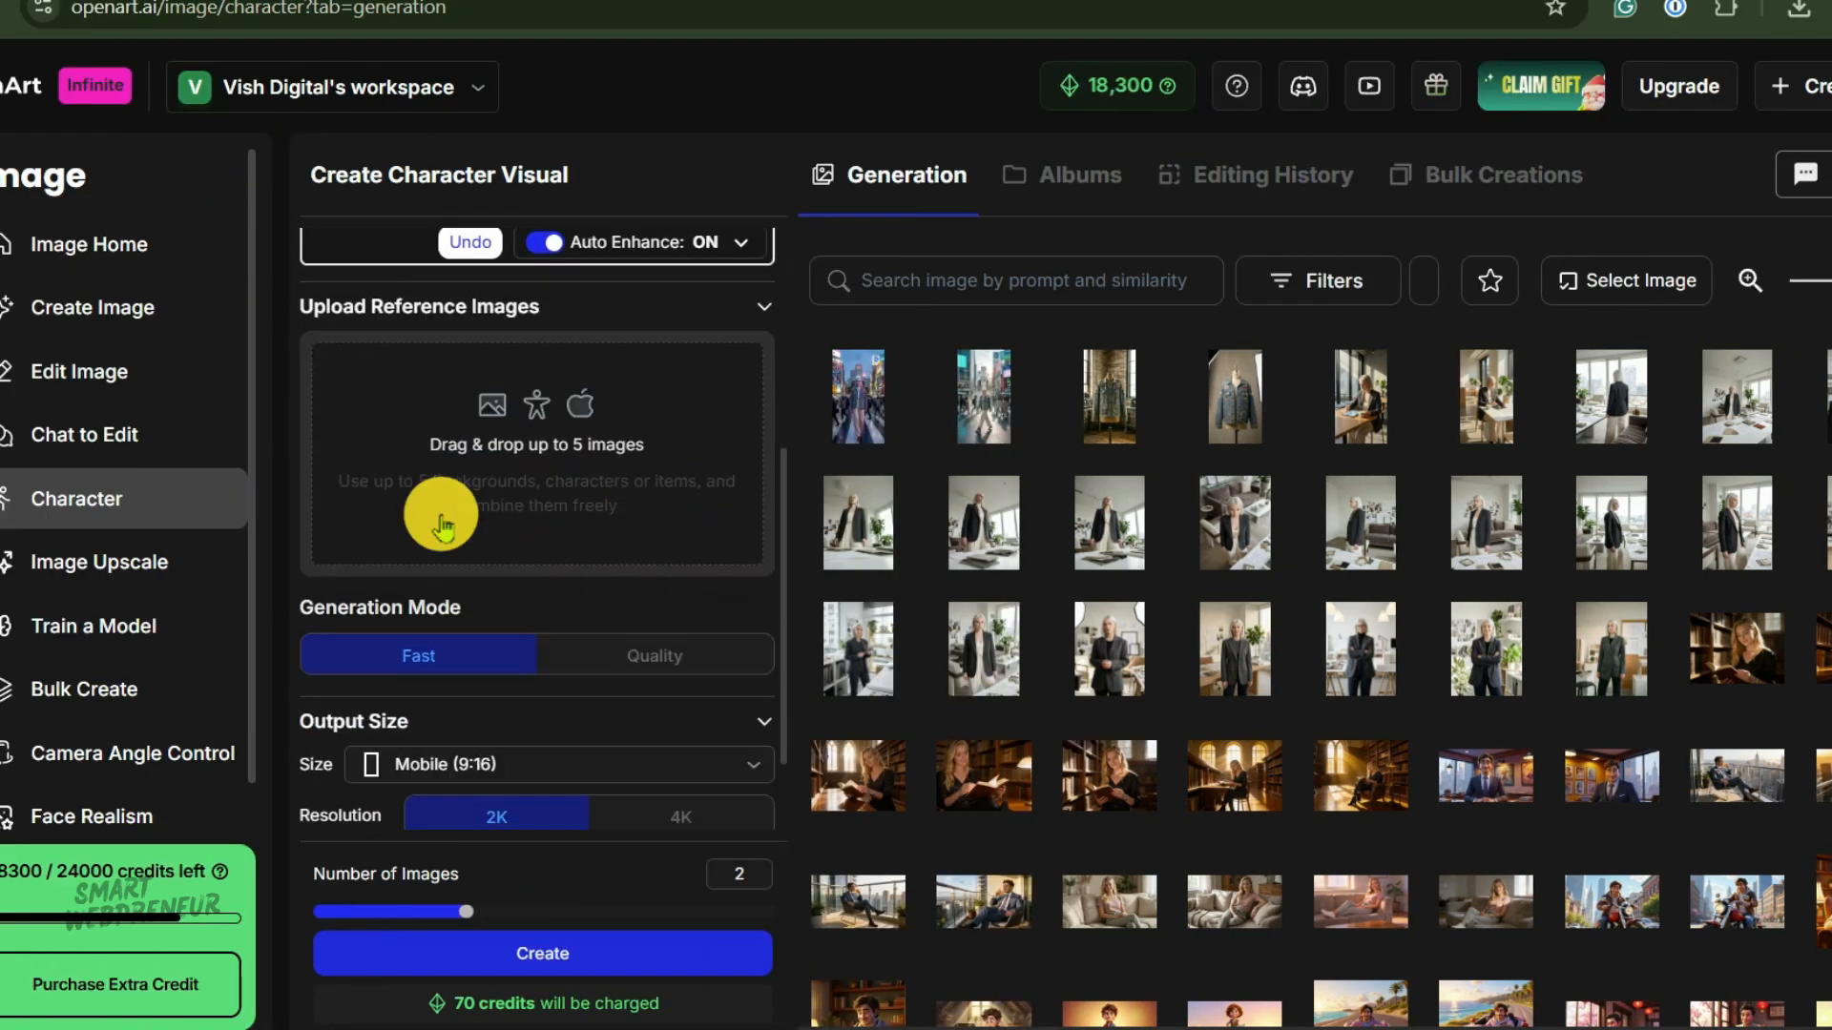
click(494, 410)
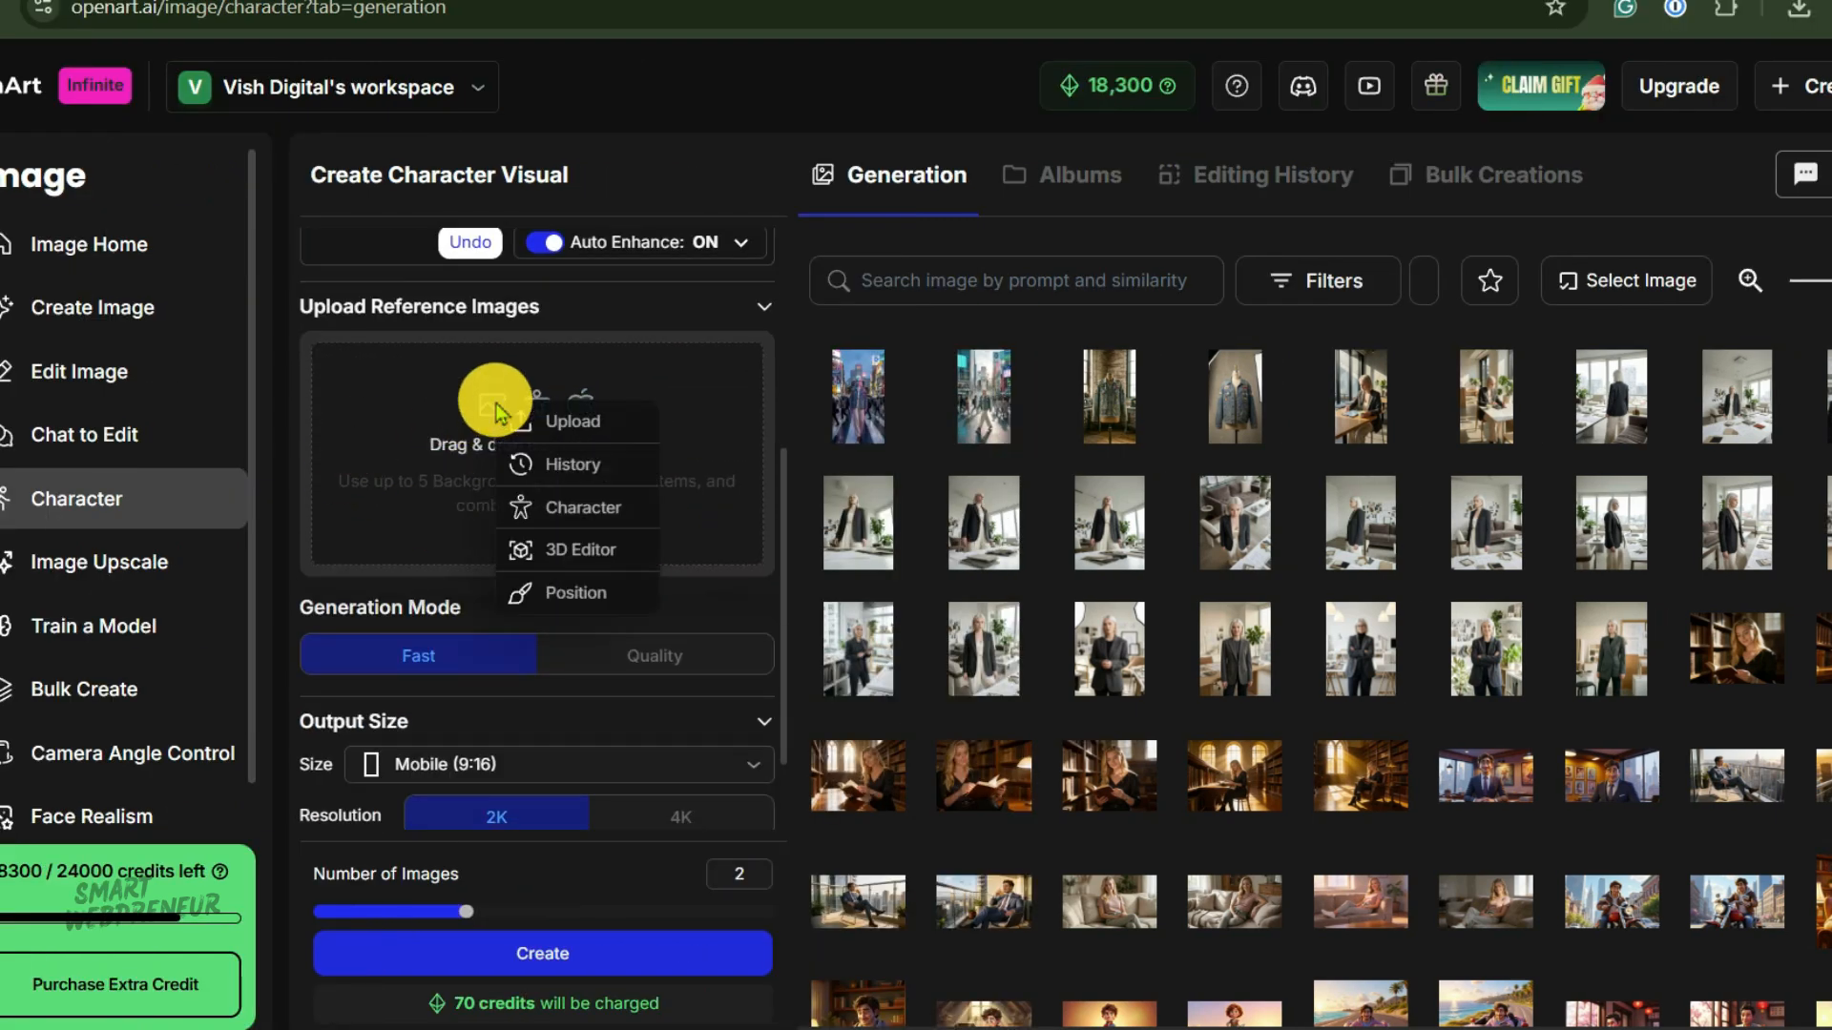
click(574, 467)
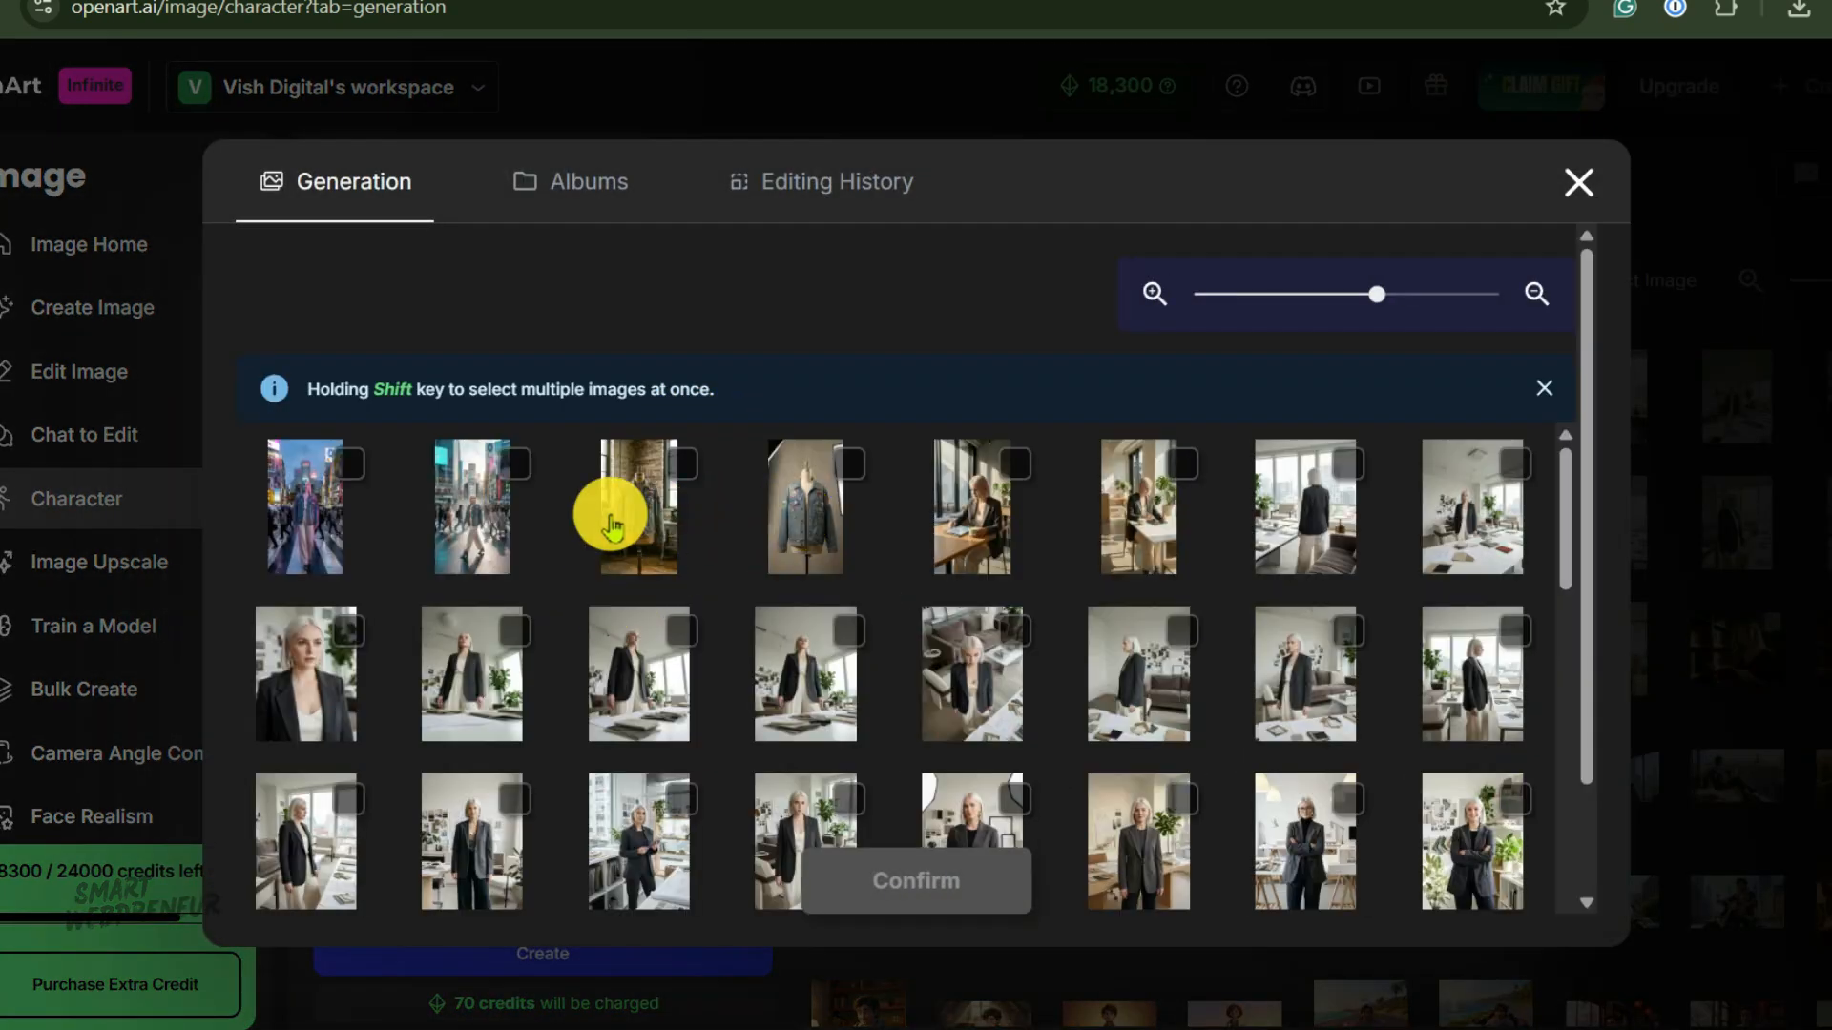
click(639, 501)
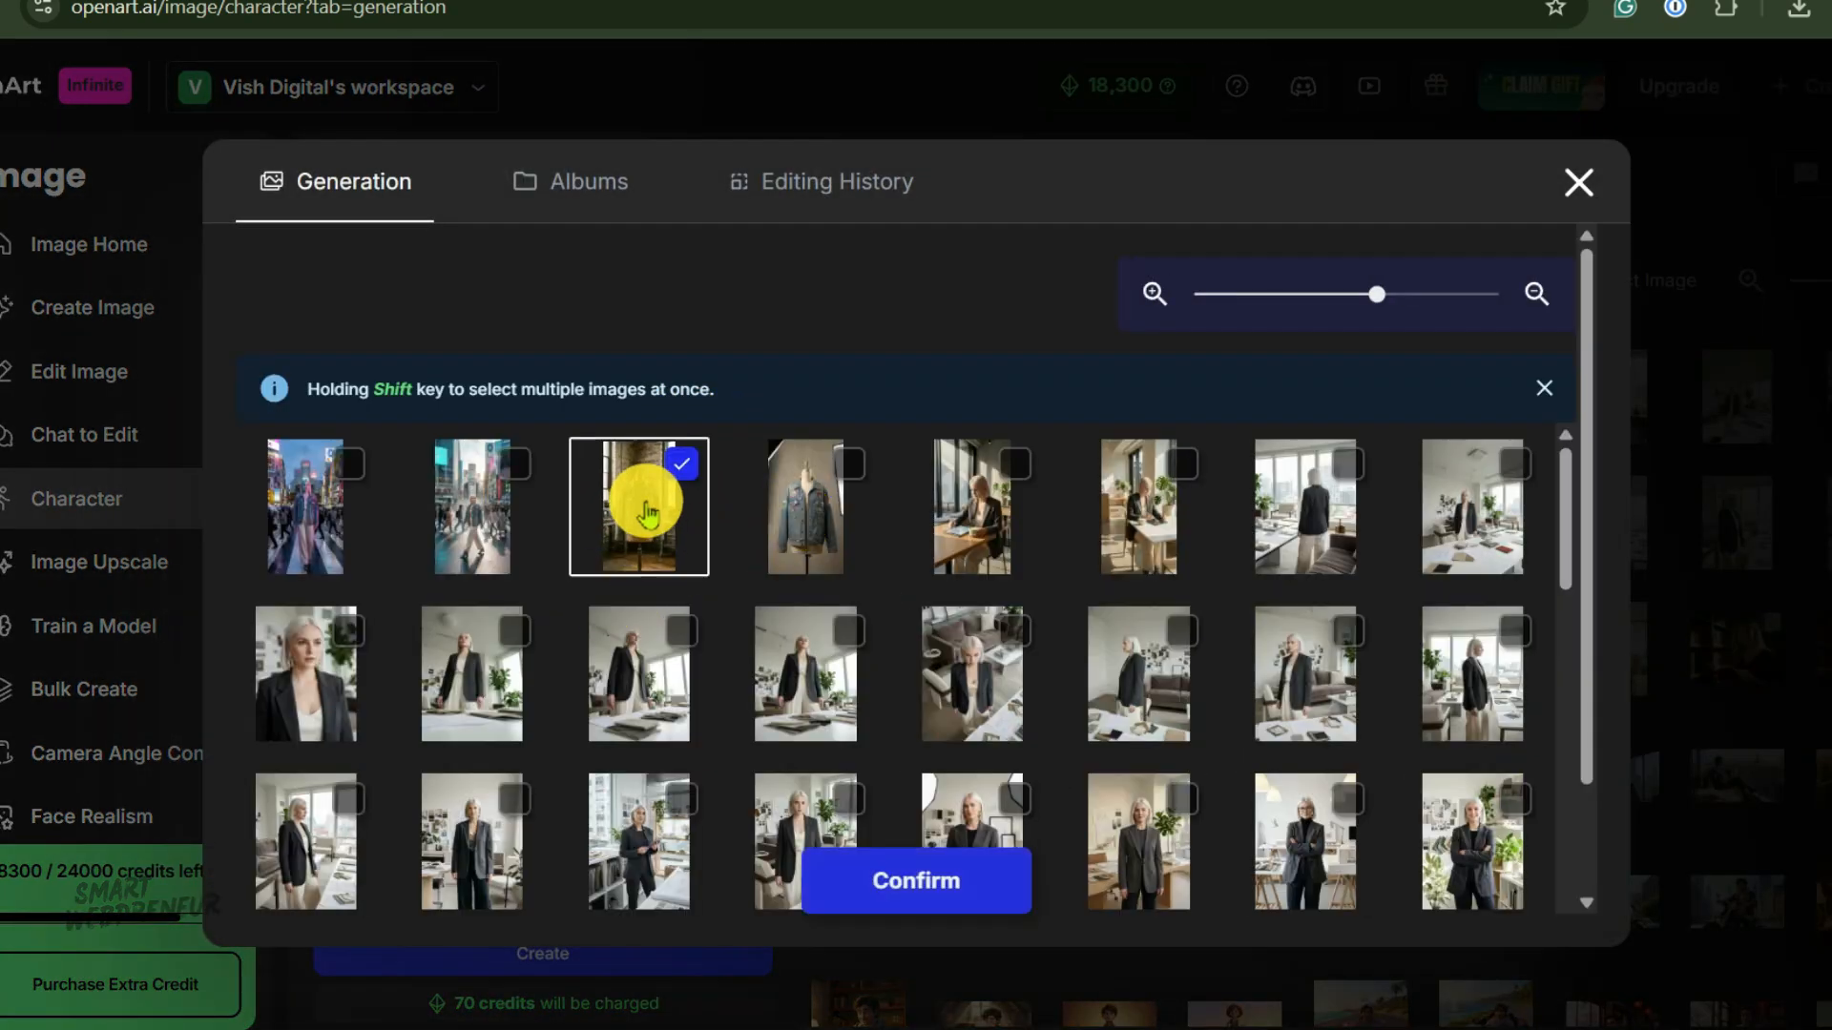
click(914, 883)
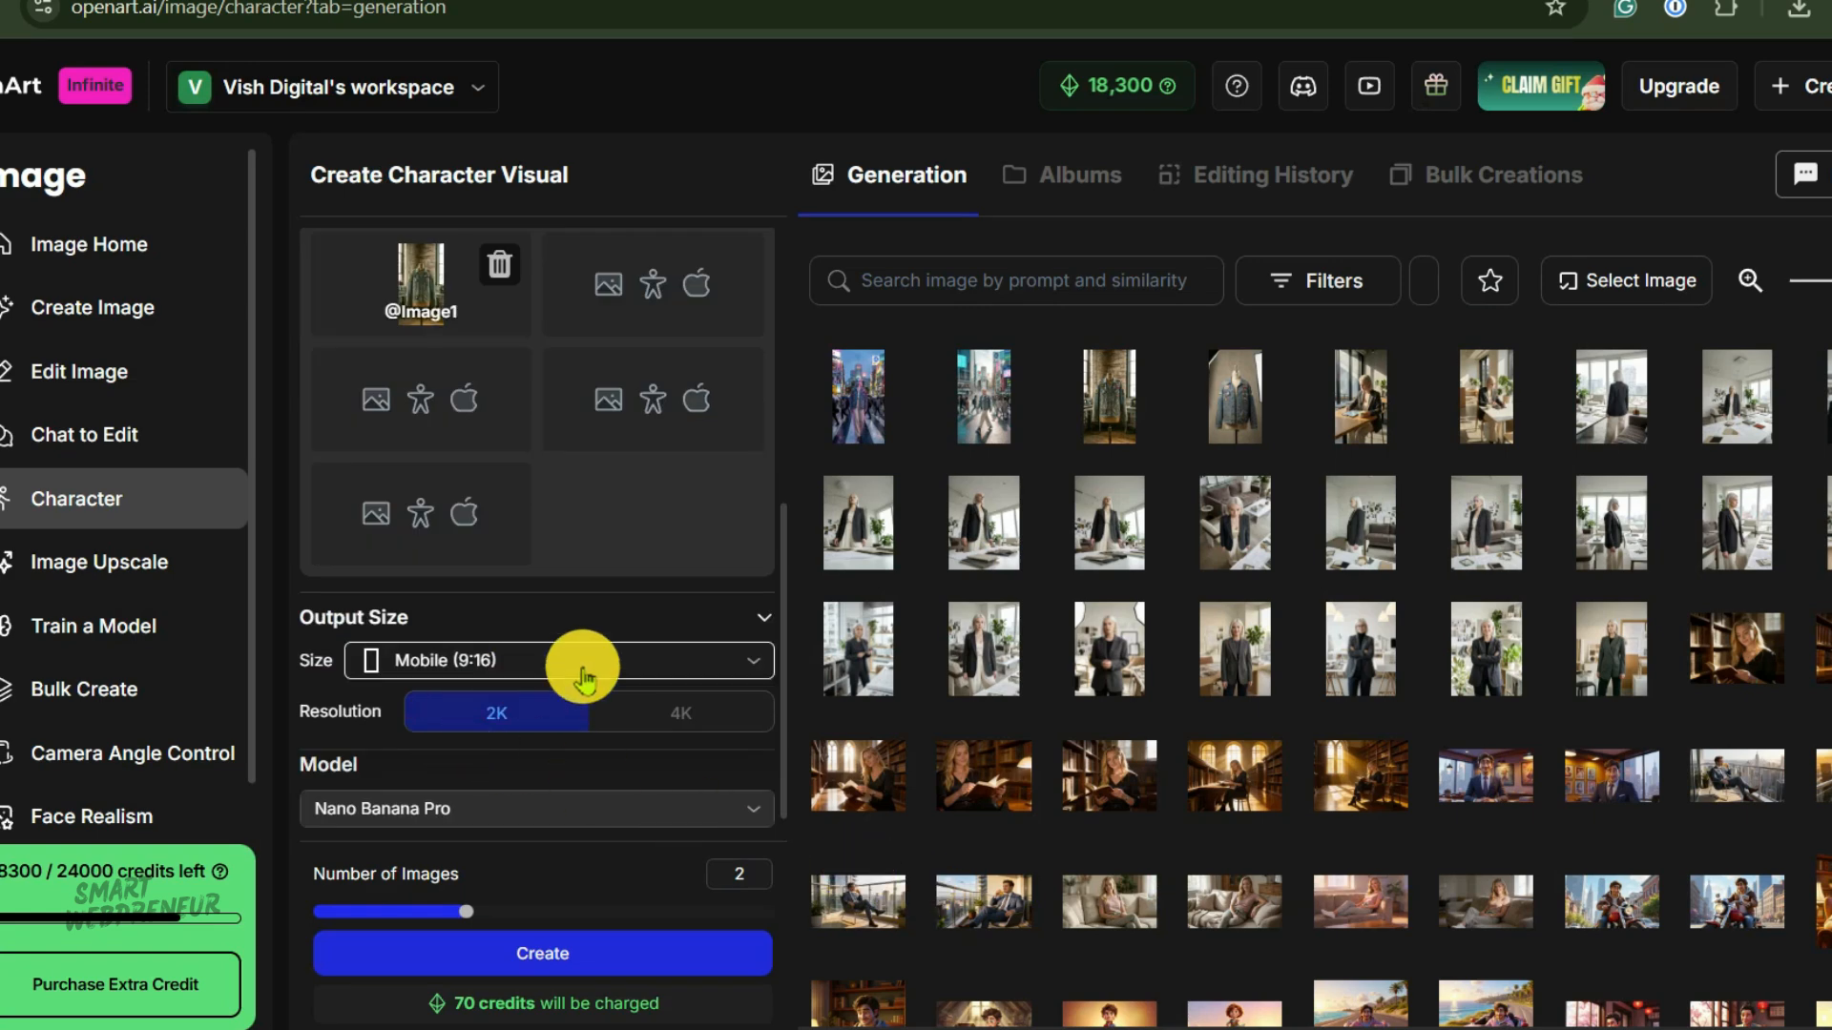
scroll(655, 634, up, 4)
scroll(581, 659, up, 1)
click(540, 482)
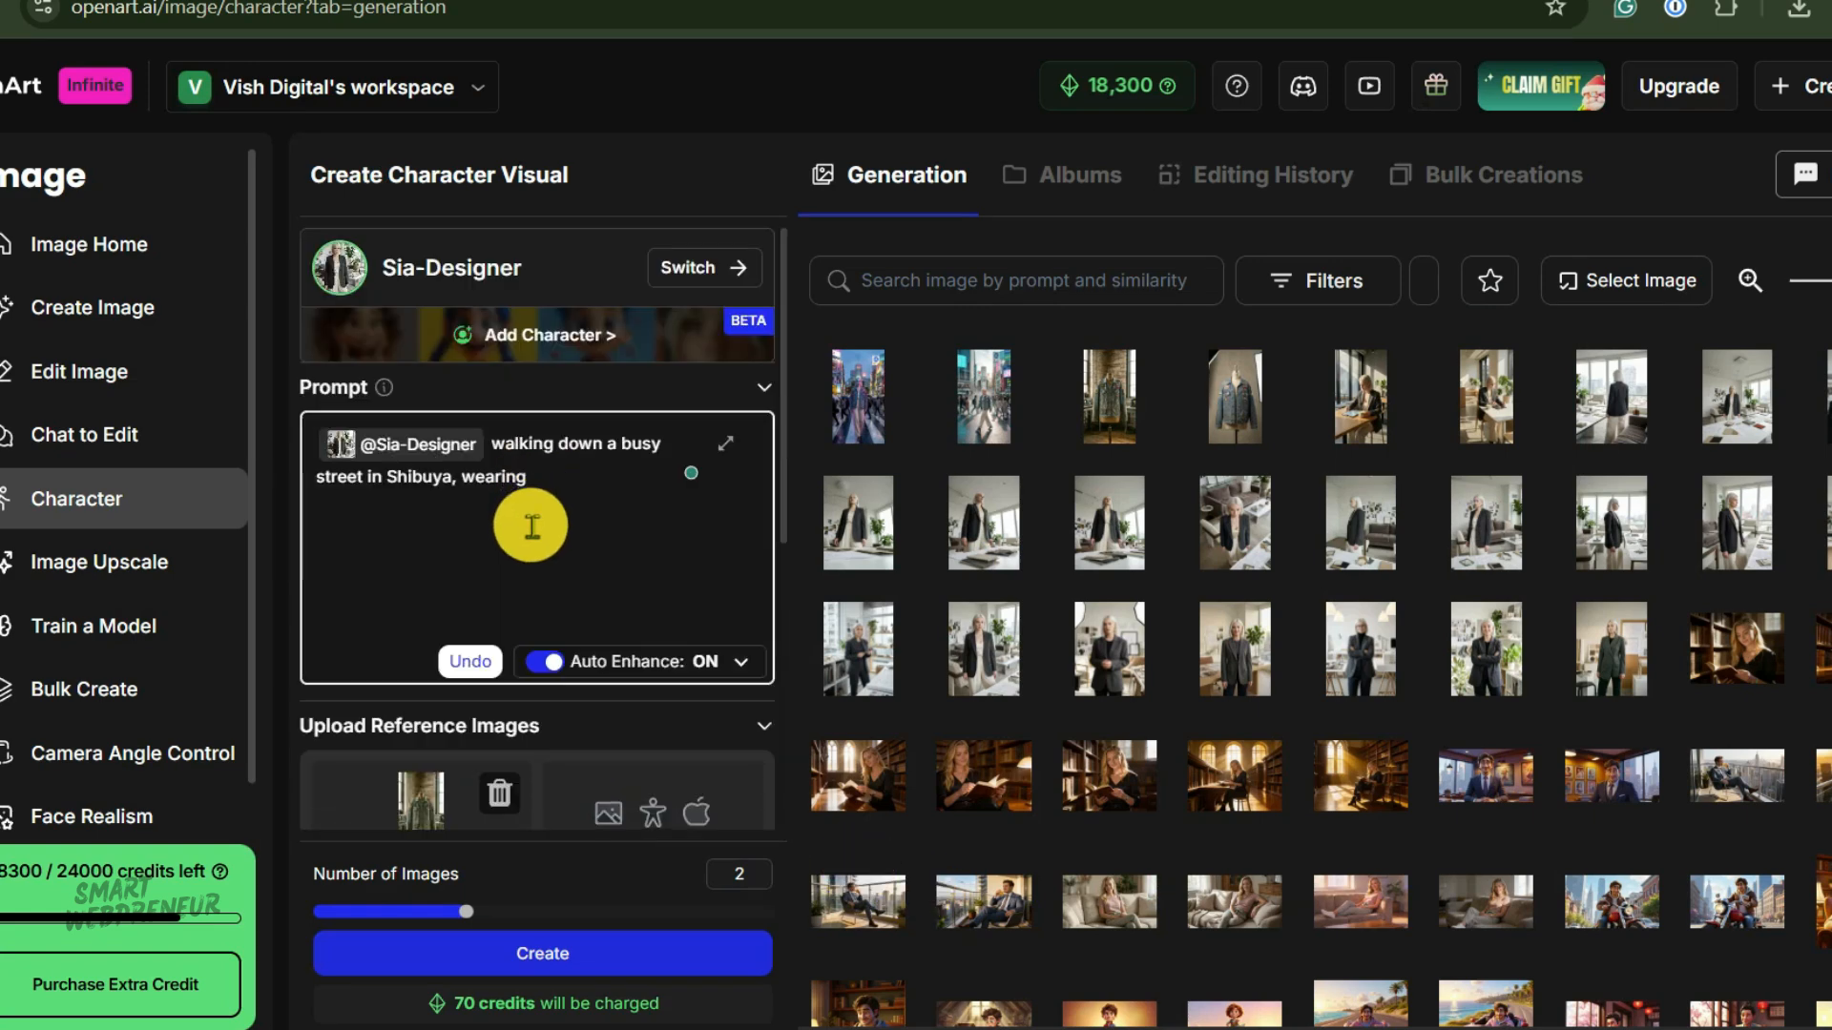
text(@)
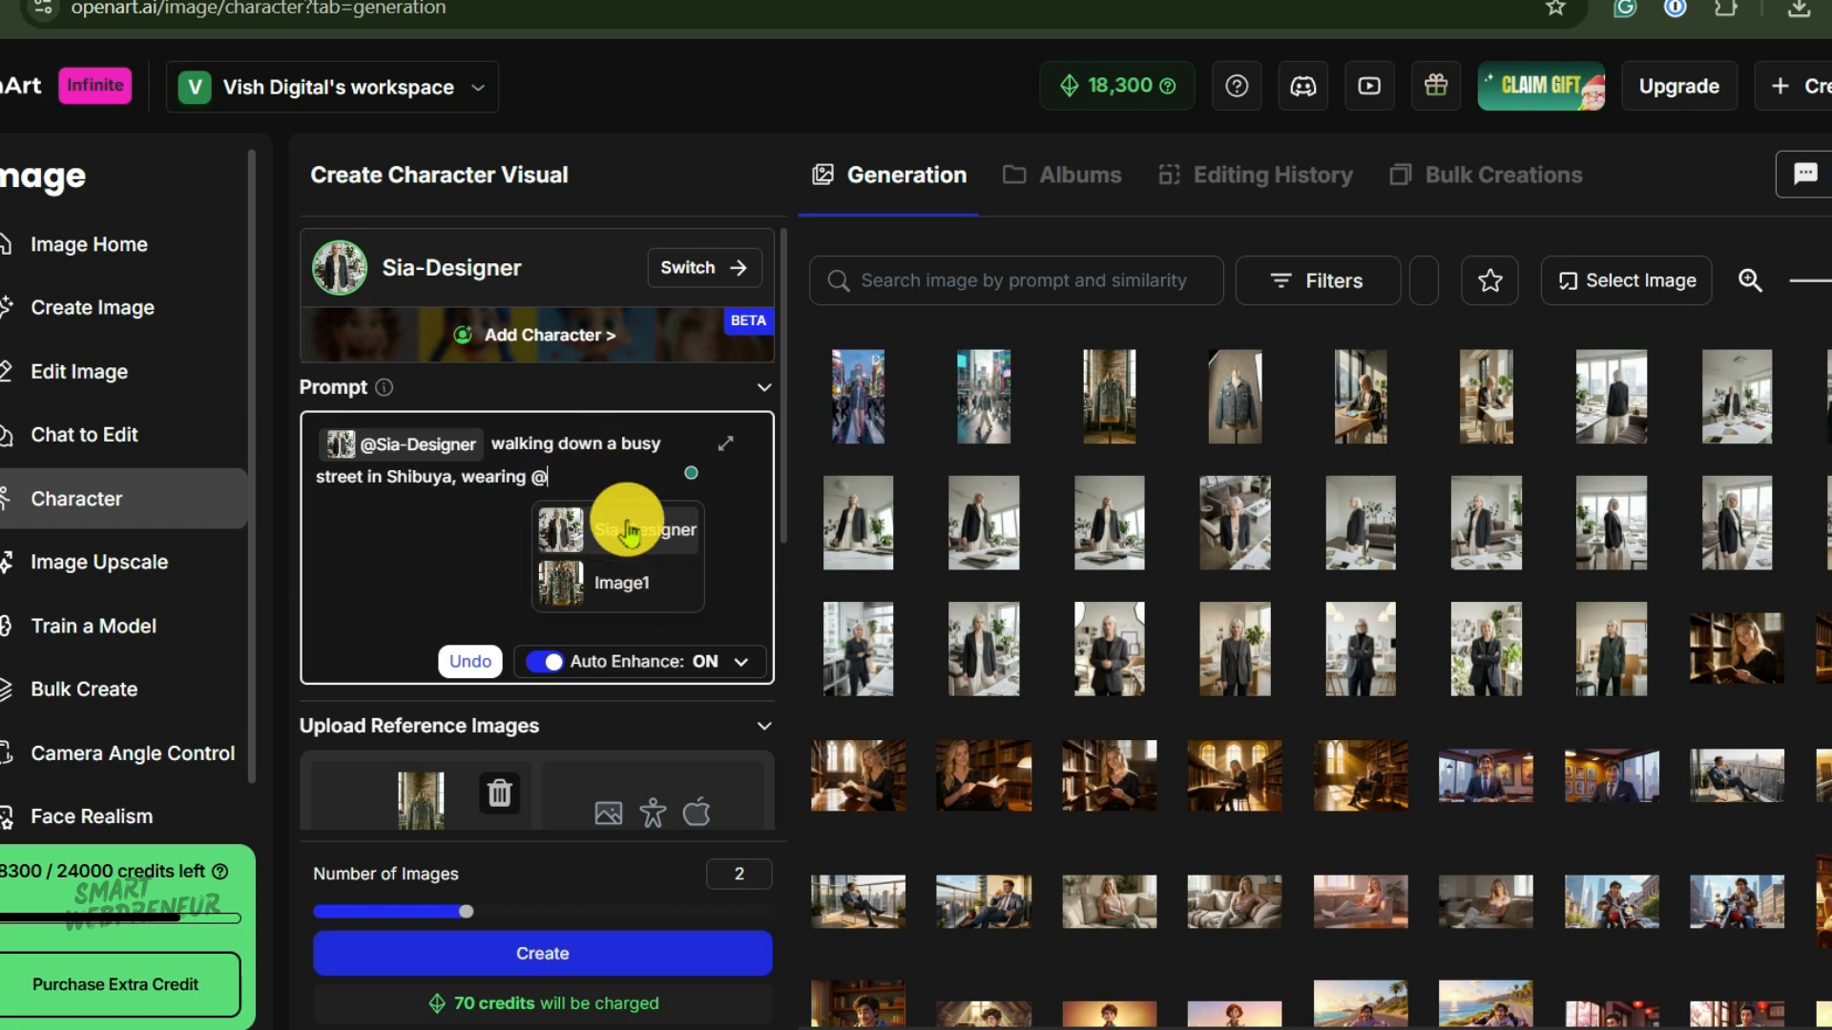
click(639, 593)
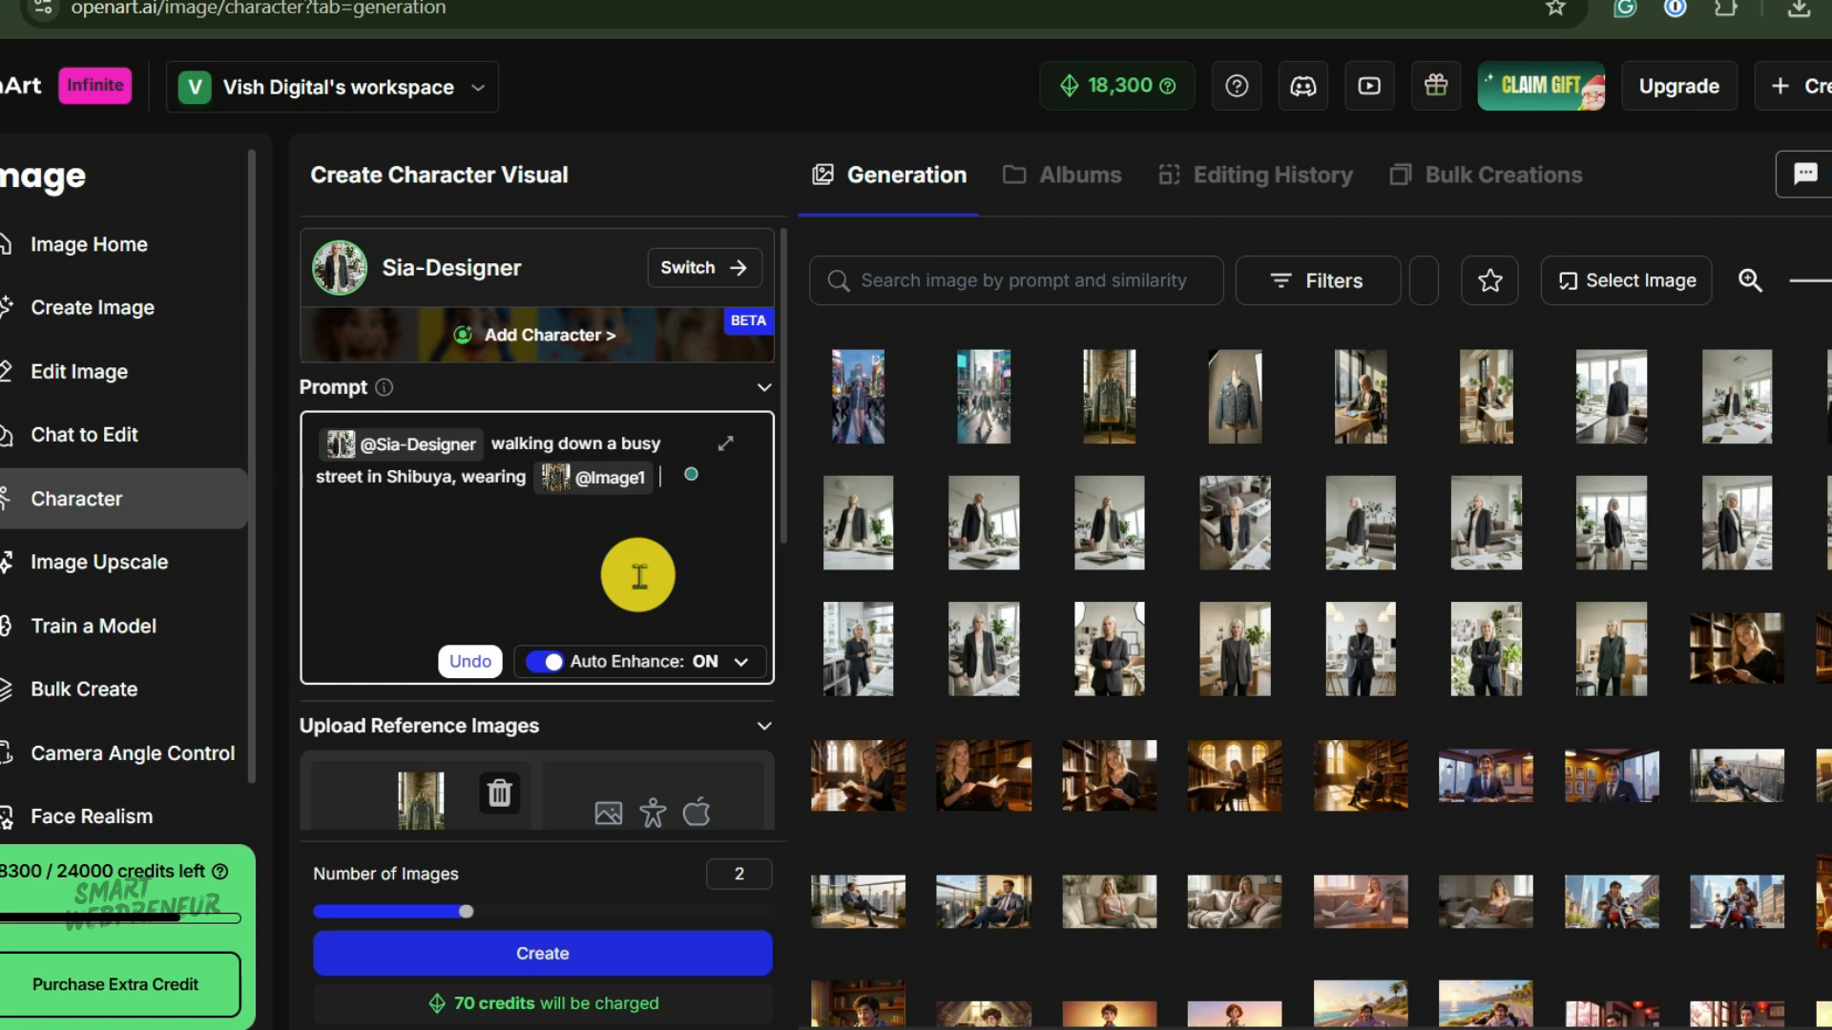
click(531, 954)
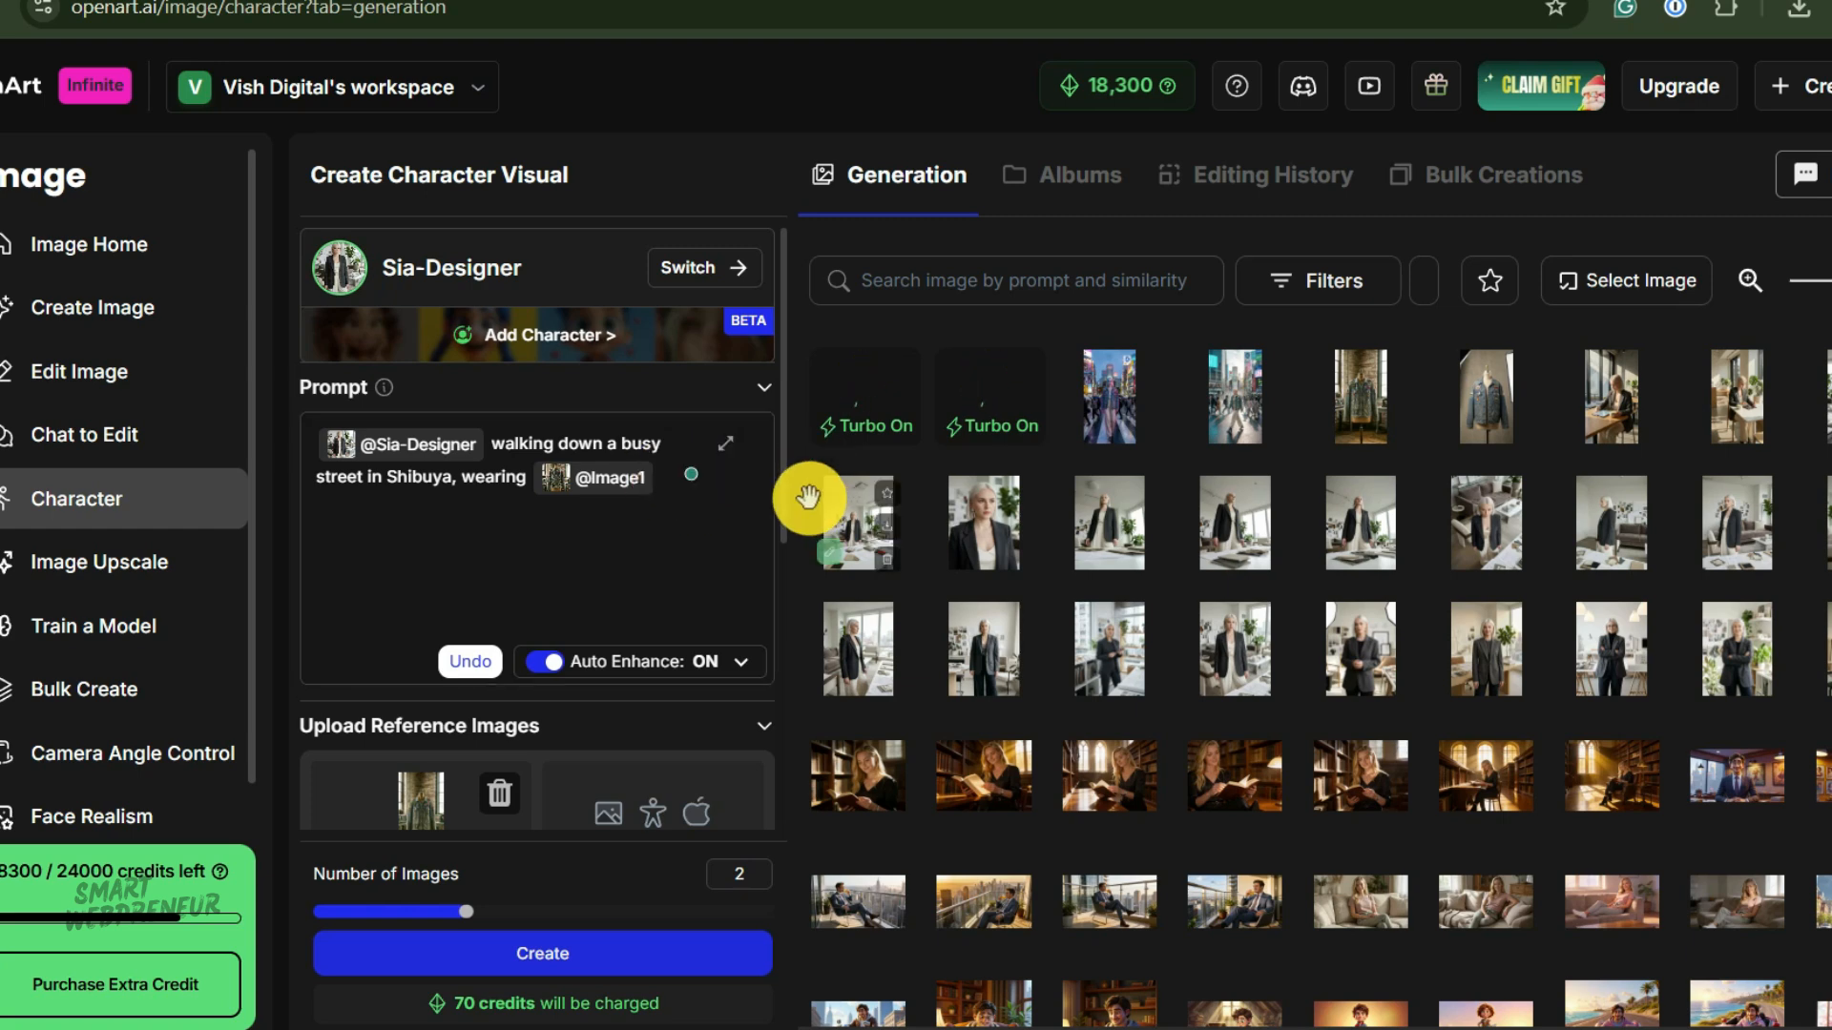
Inspect both Shibuya images in the viewer and in full-screen preview.
click(1106, 390)
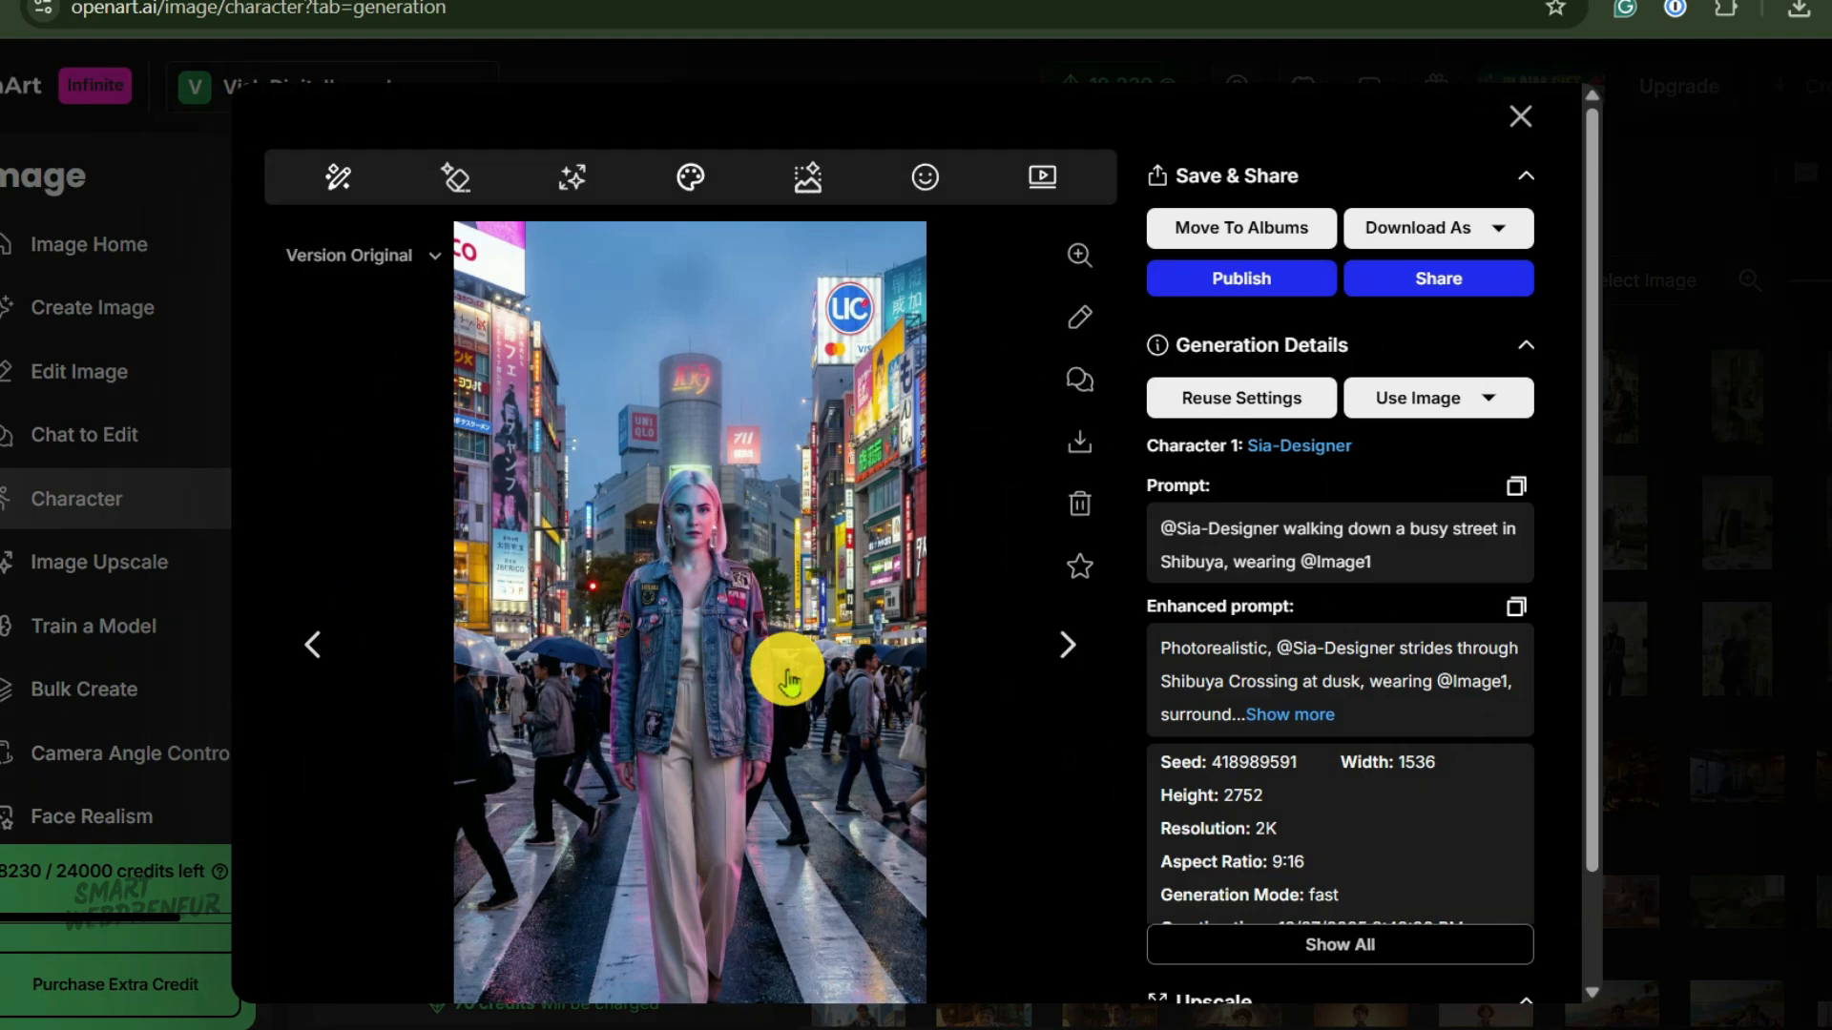
click(1054, 644)
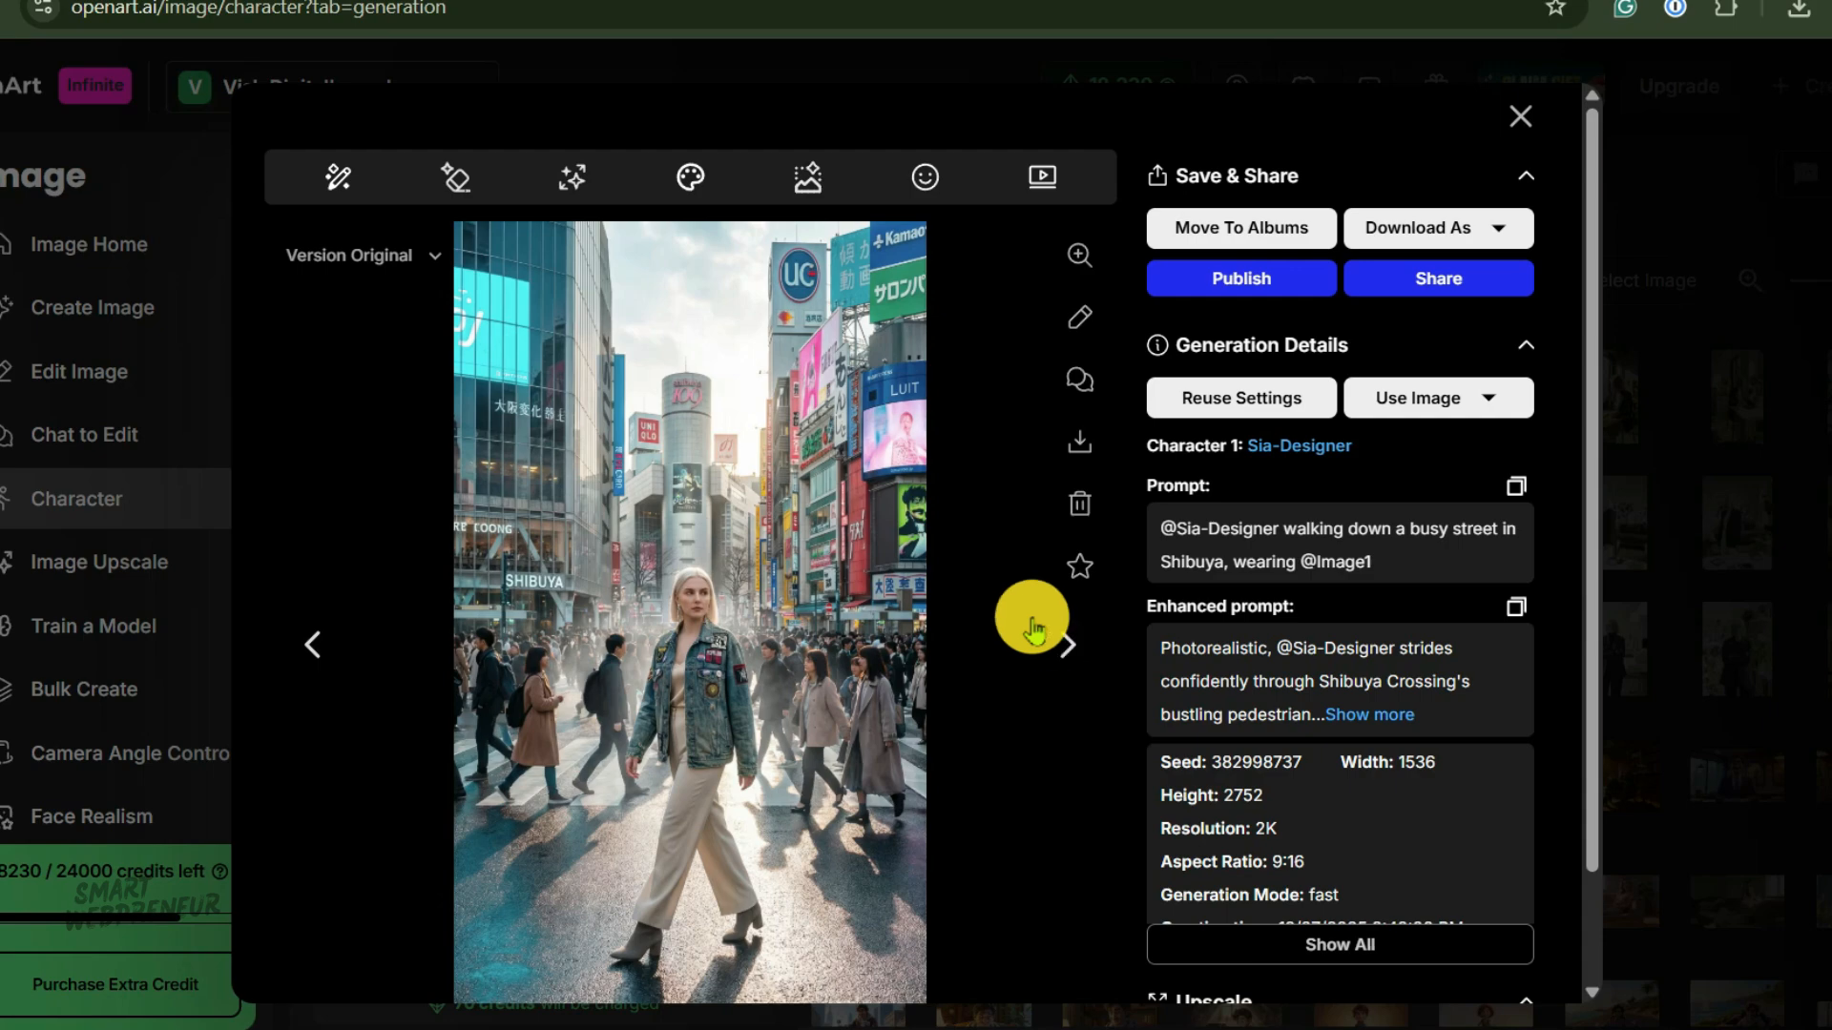
click(1081, 256)
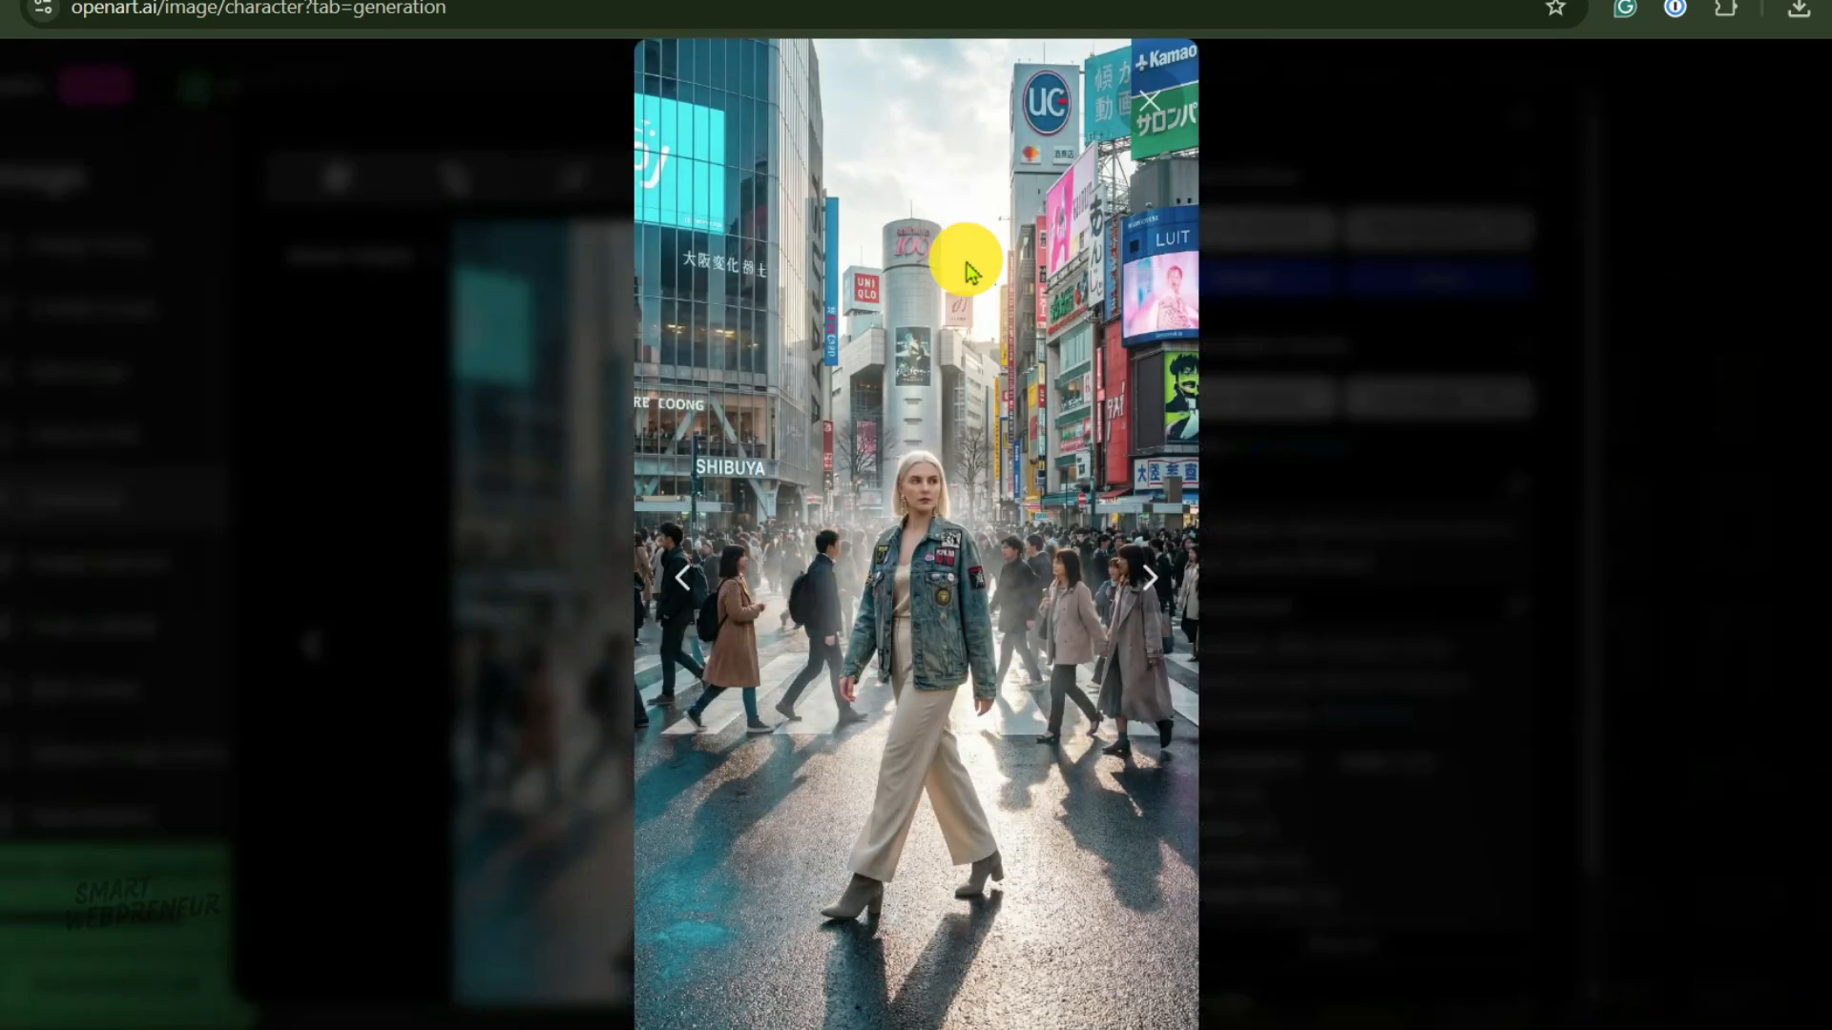
click(683, 578)
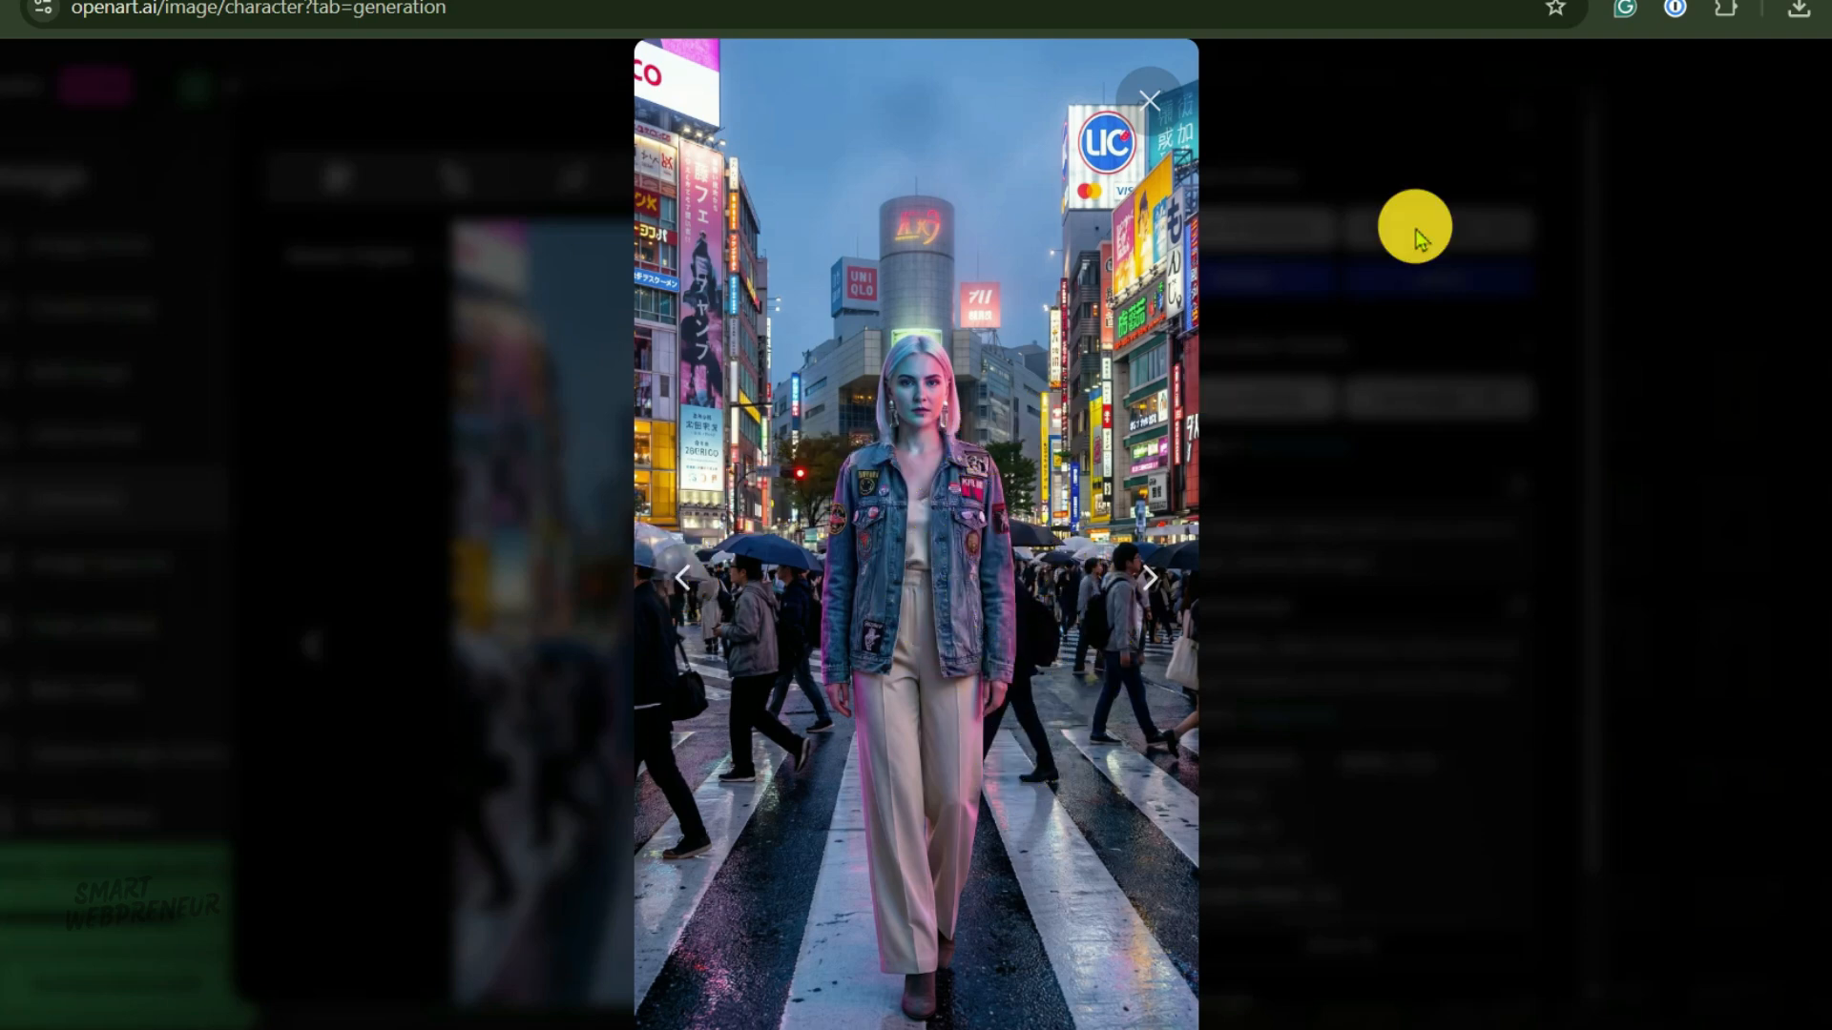
click(1154, 103)
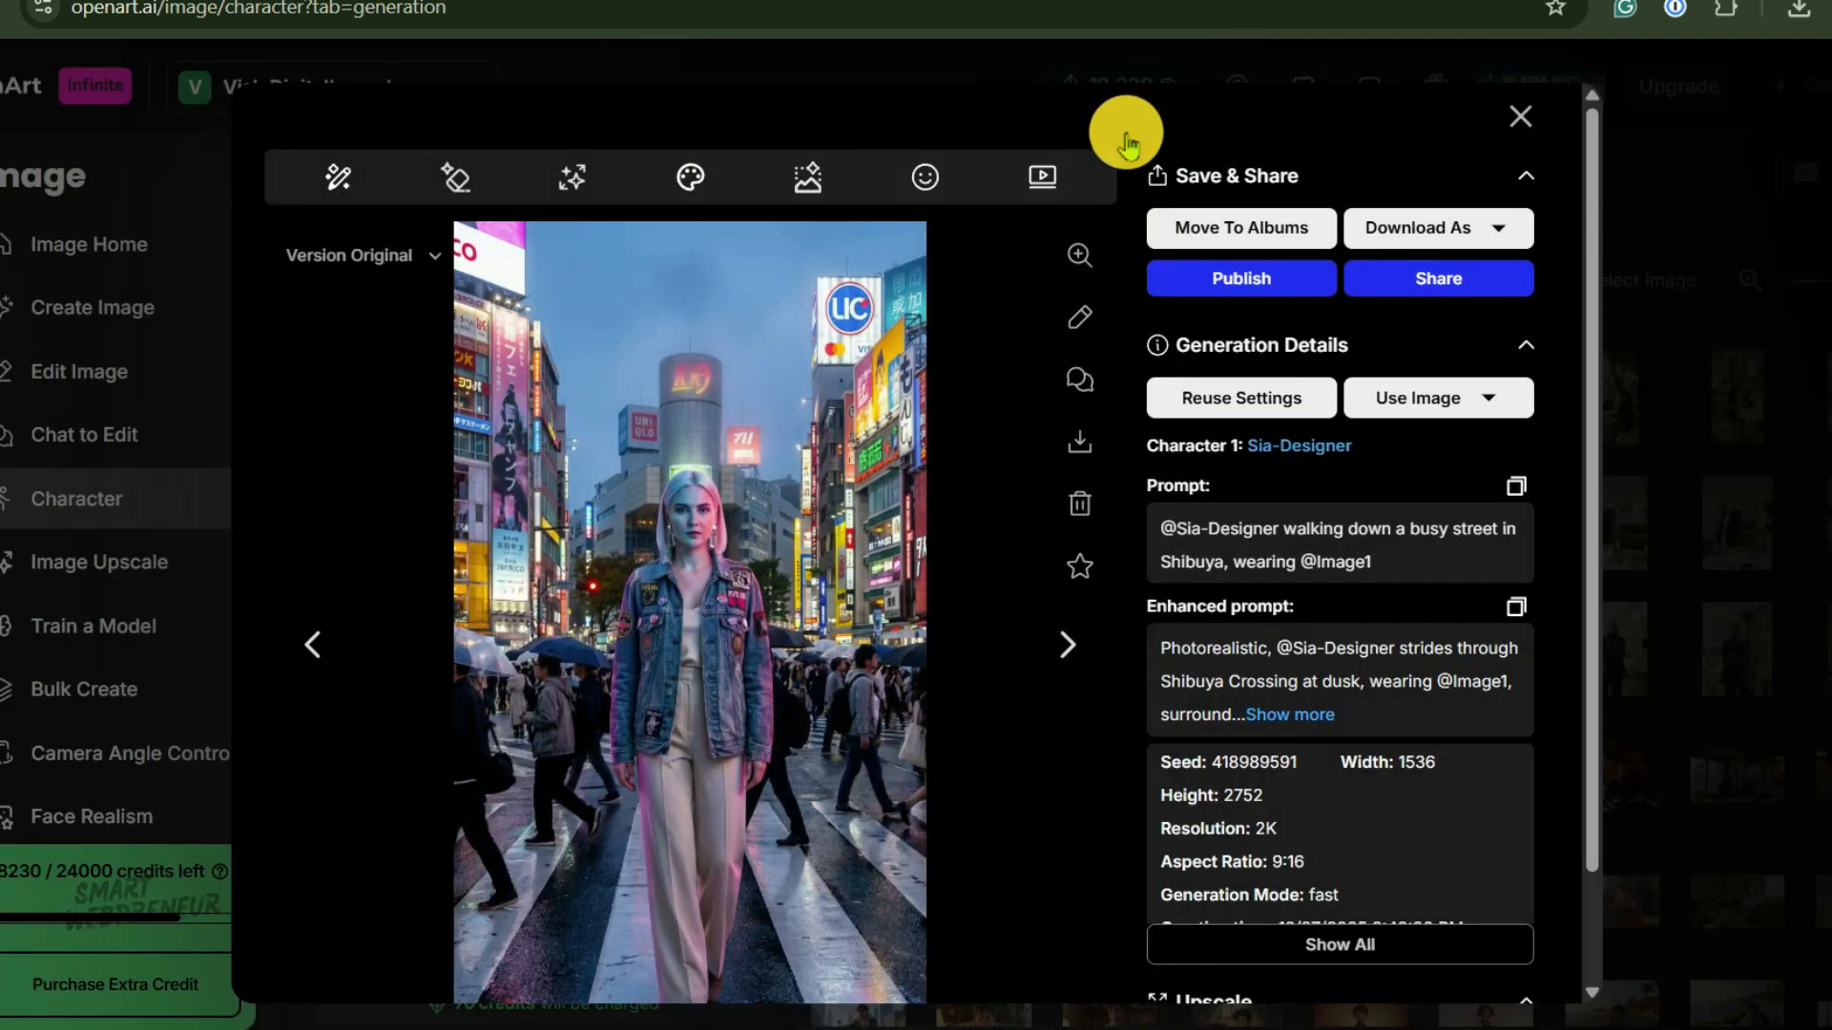
click(1510, 120)
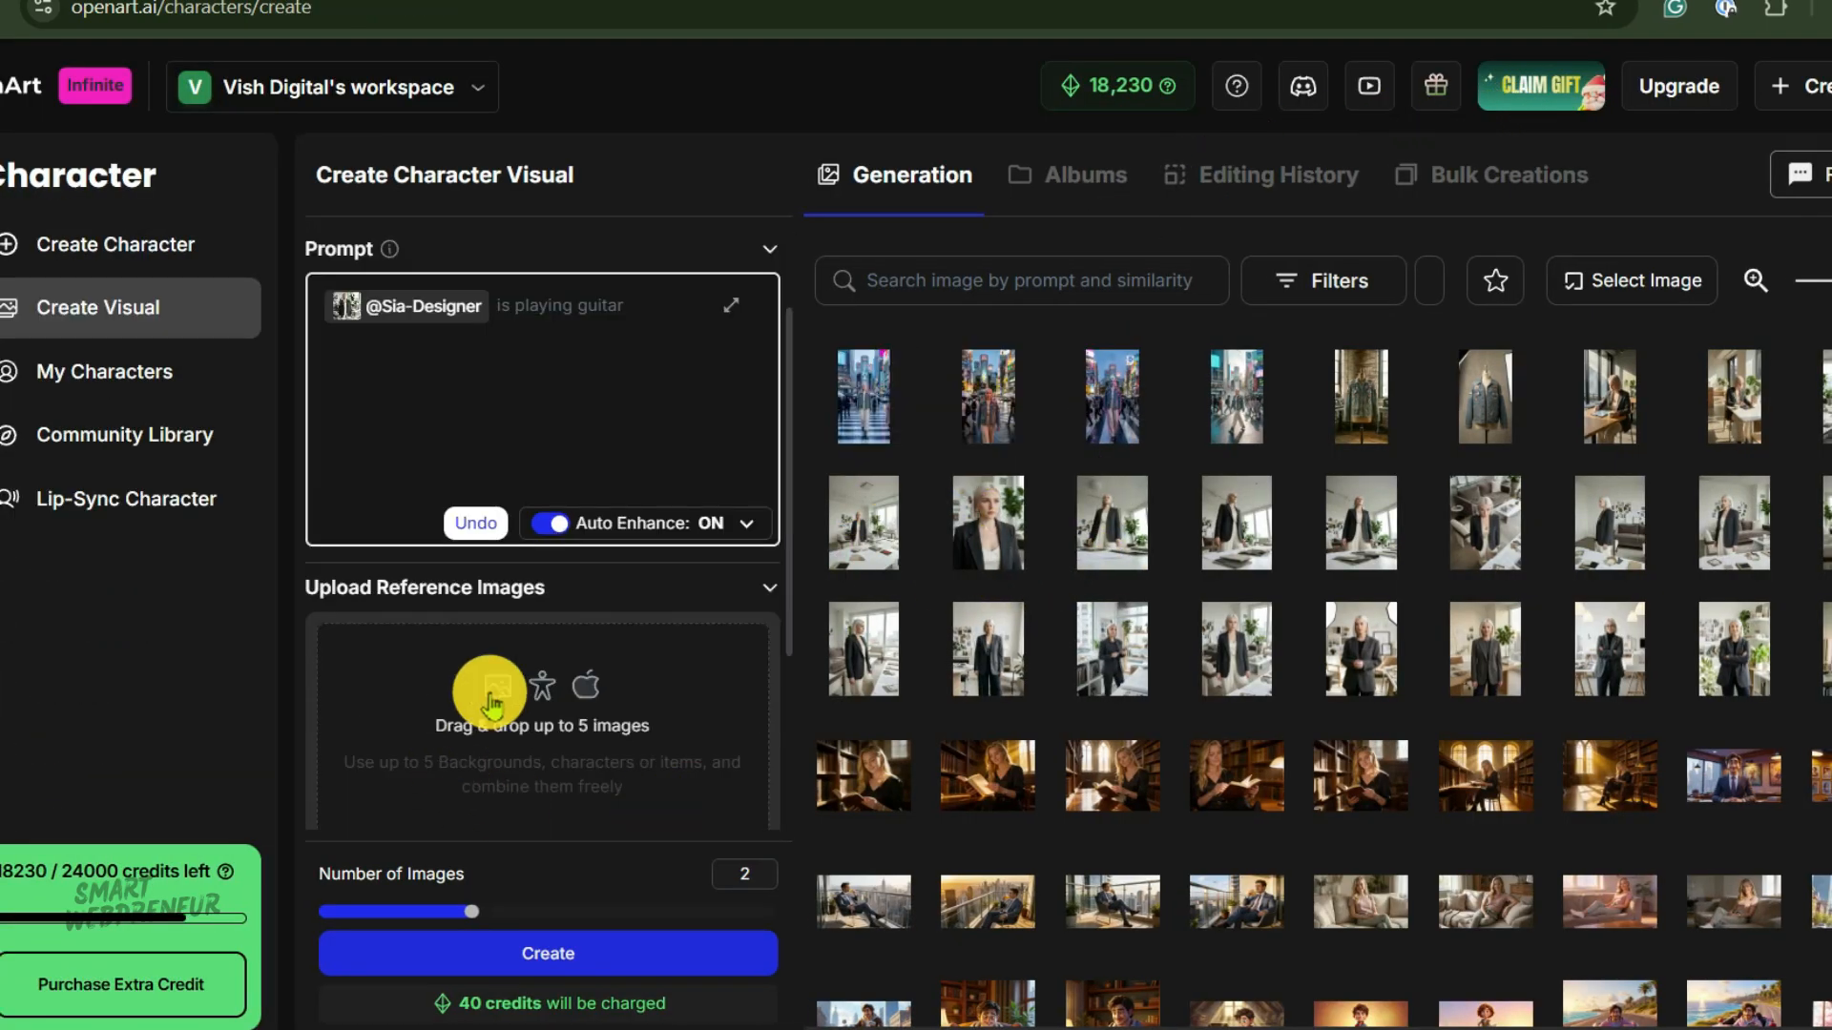
click(491, 689)
click(556, 715)
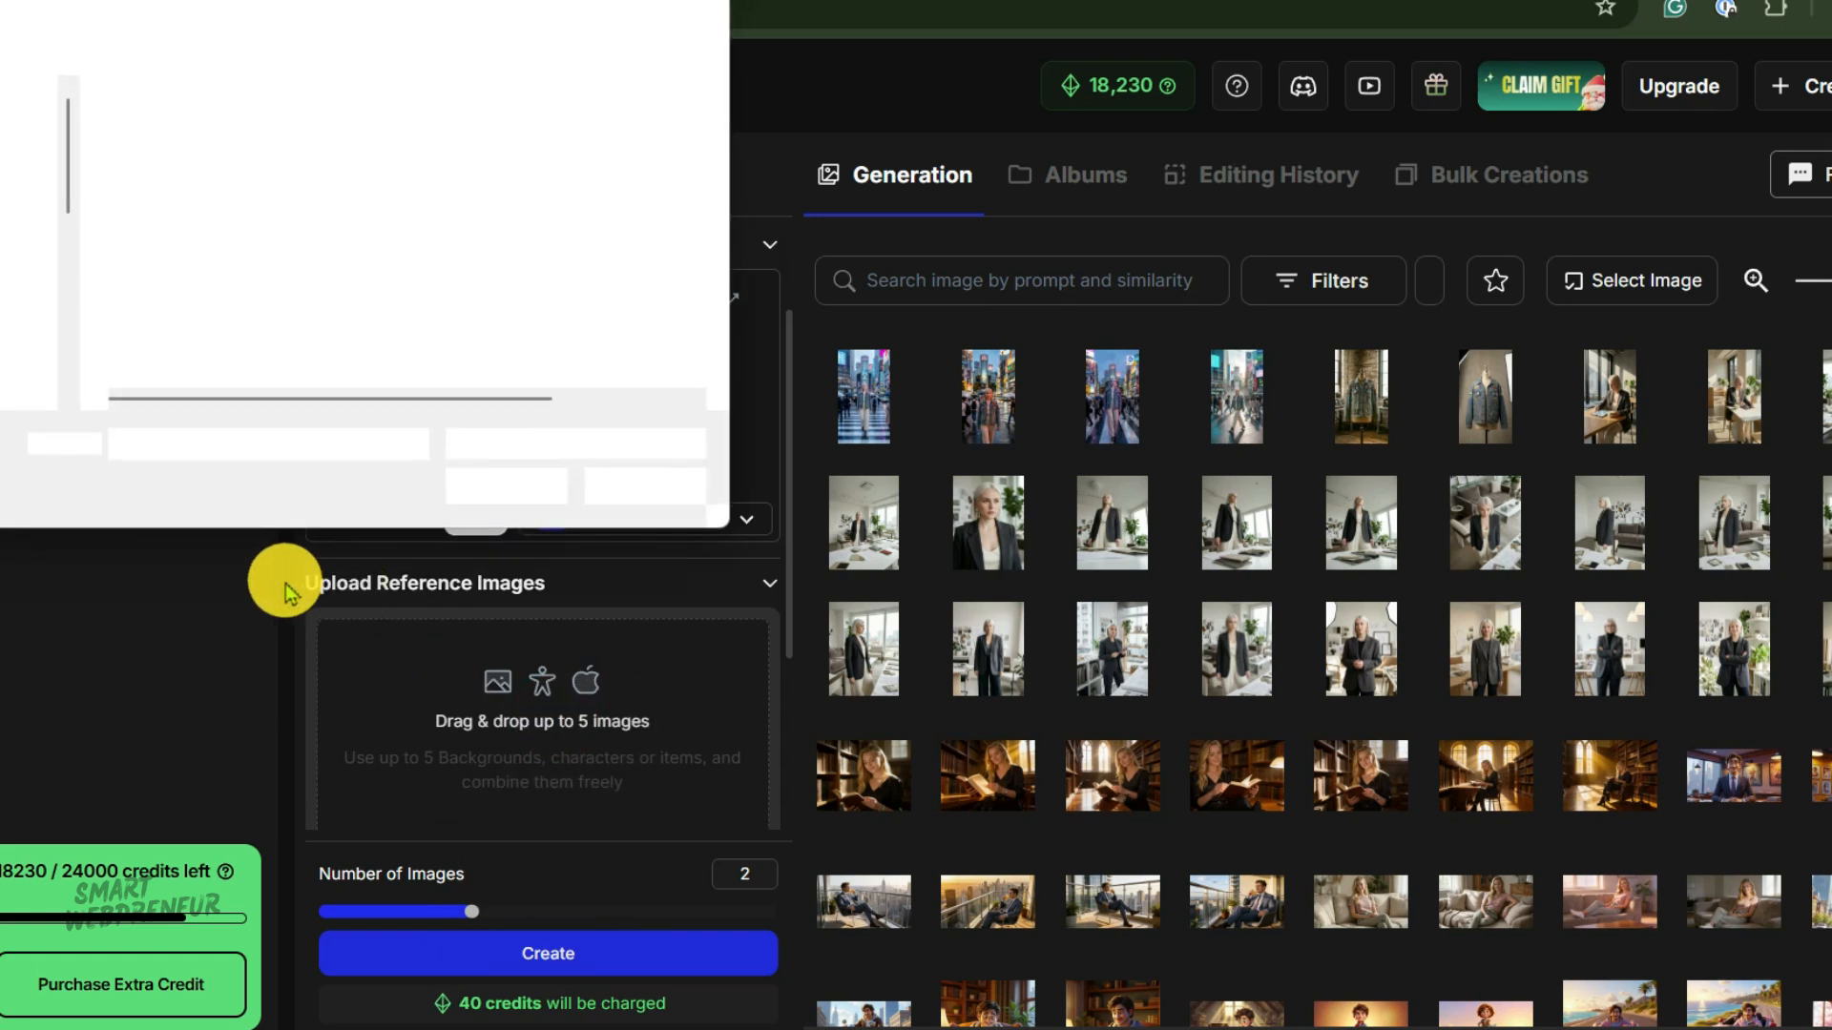
click(542, 489)
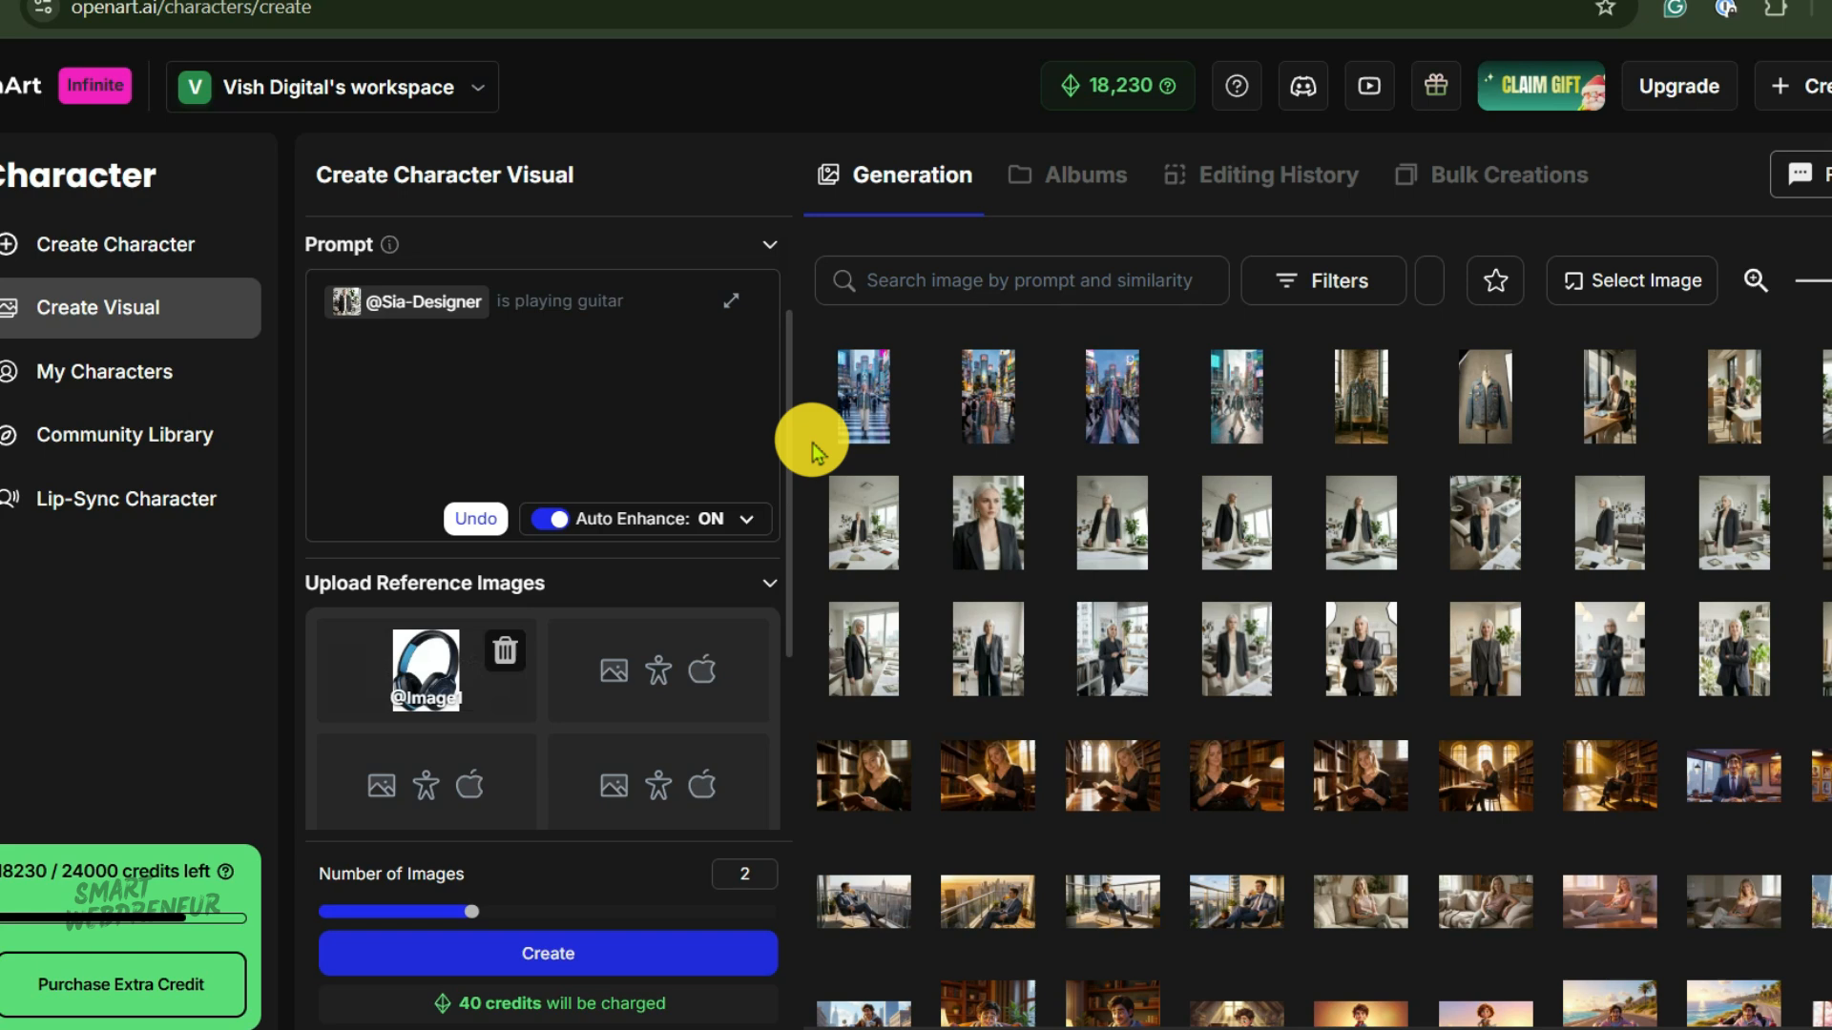
click(621, 368)
text(wearing @)
click(651, 371)
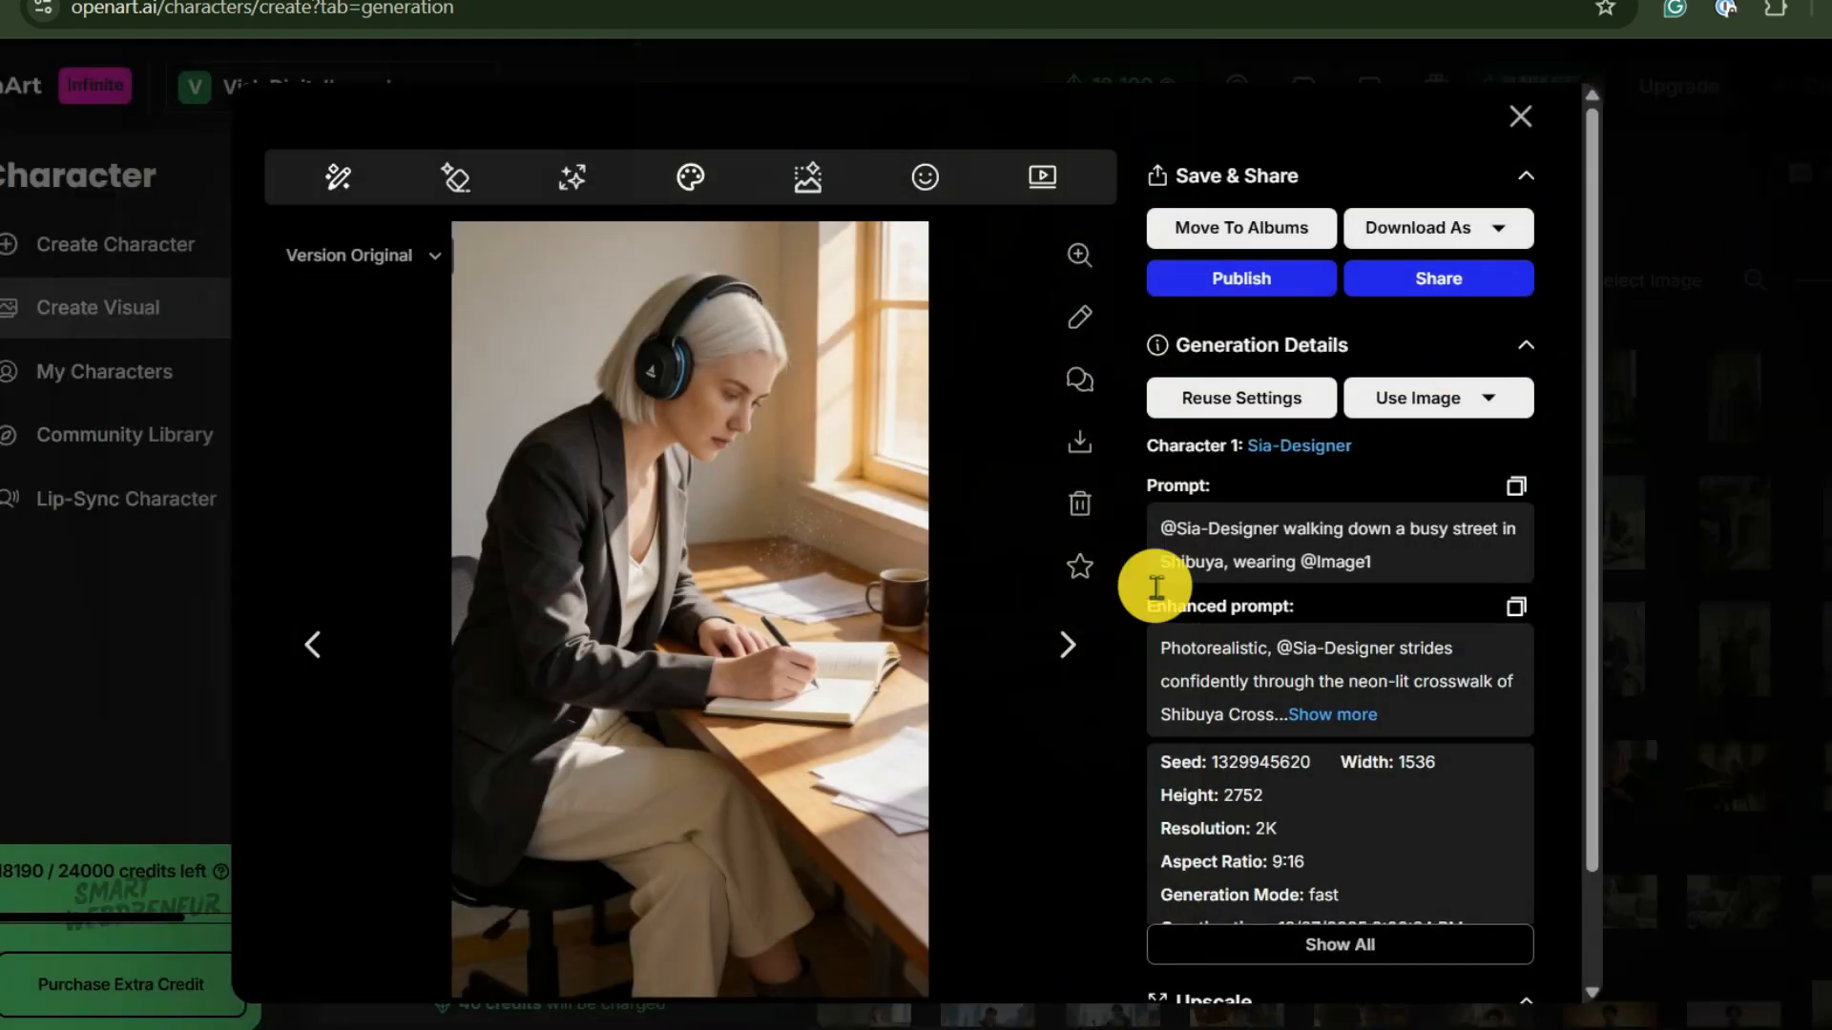
click(1068, 649)
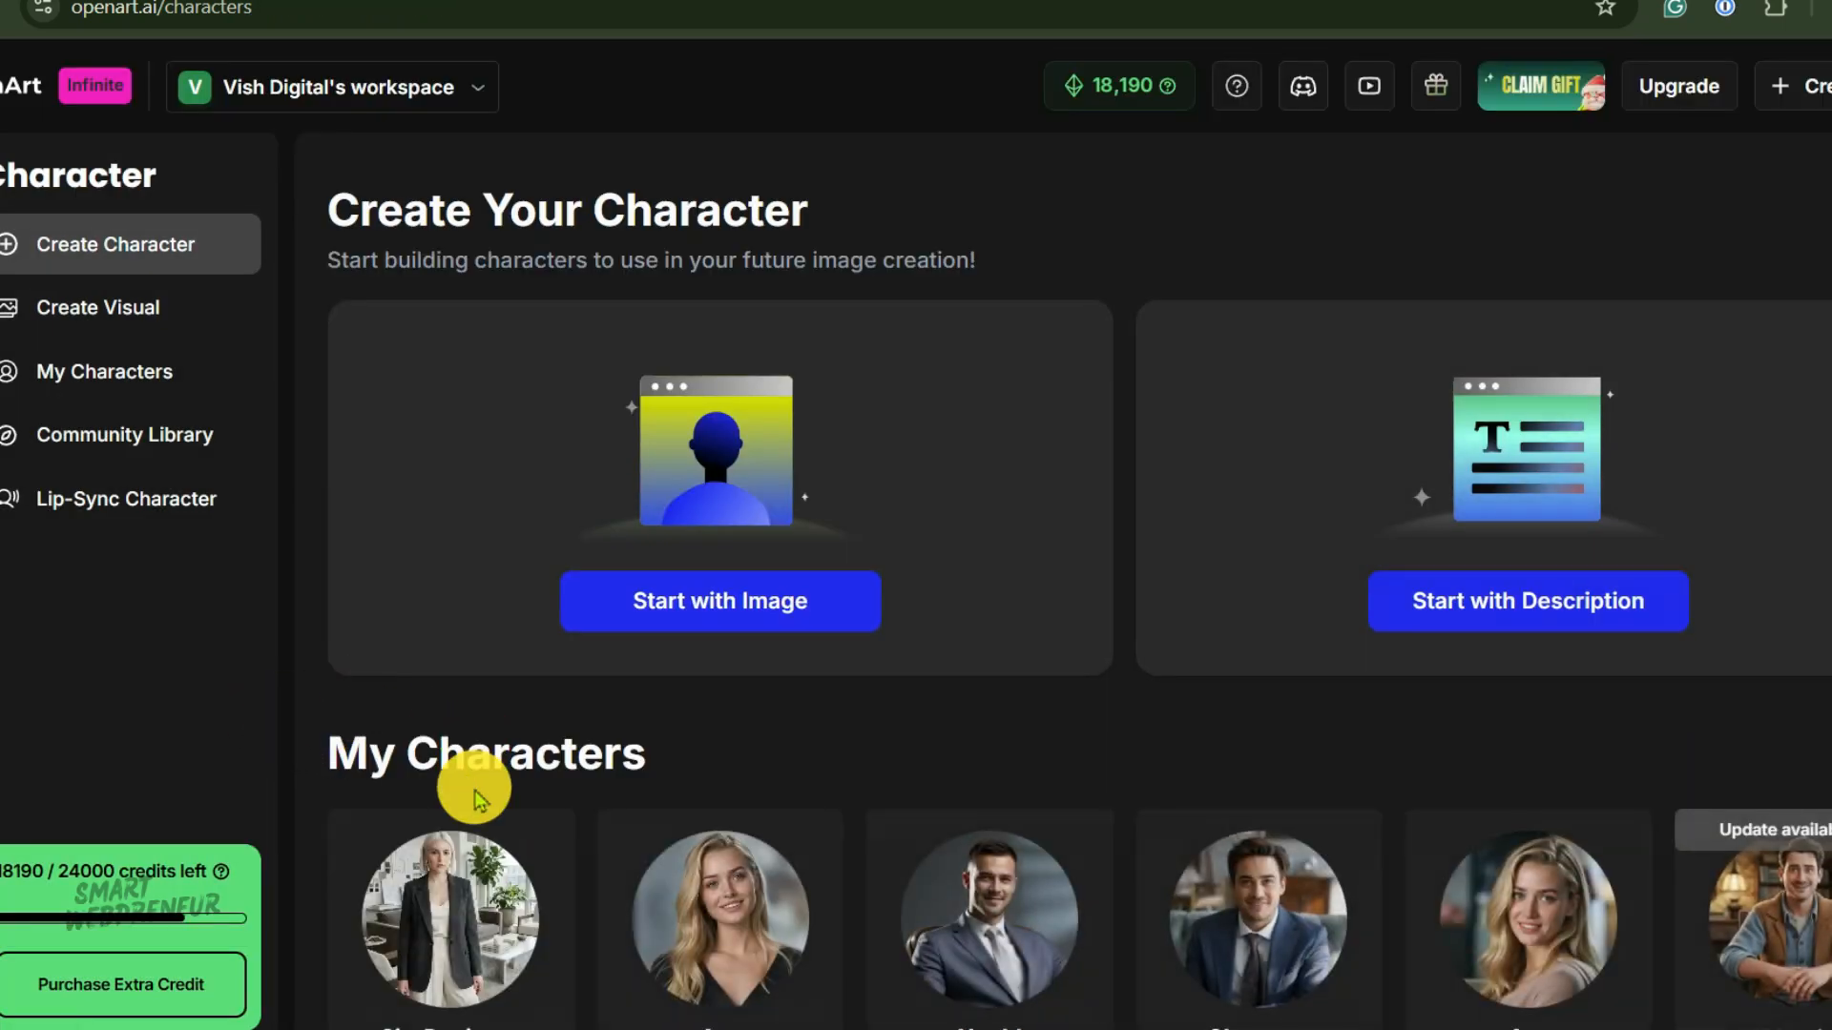
mouse_move(469, 912)
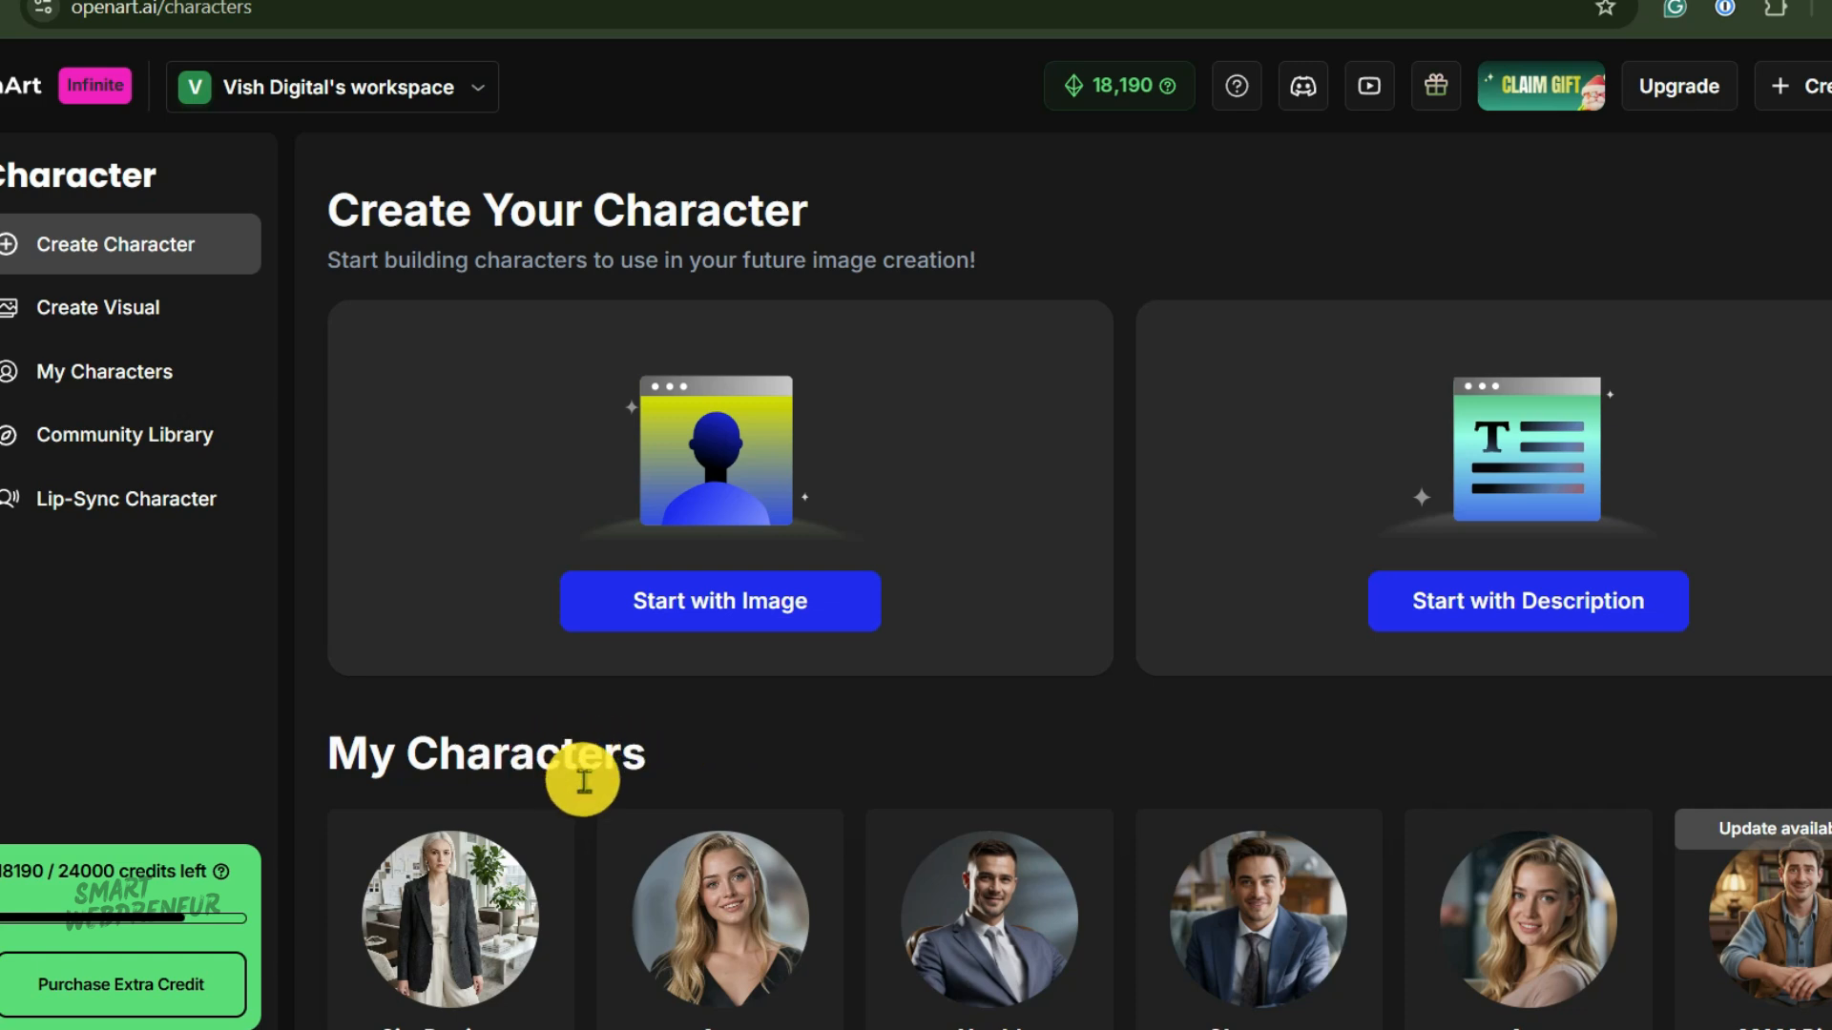
Open the Sia-Designer card's options and review all characters in the My Characters list.
click(546, 826)
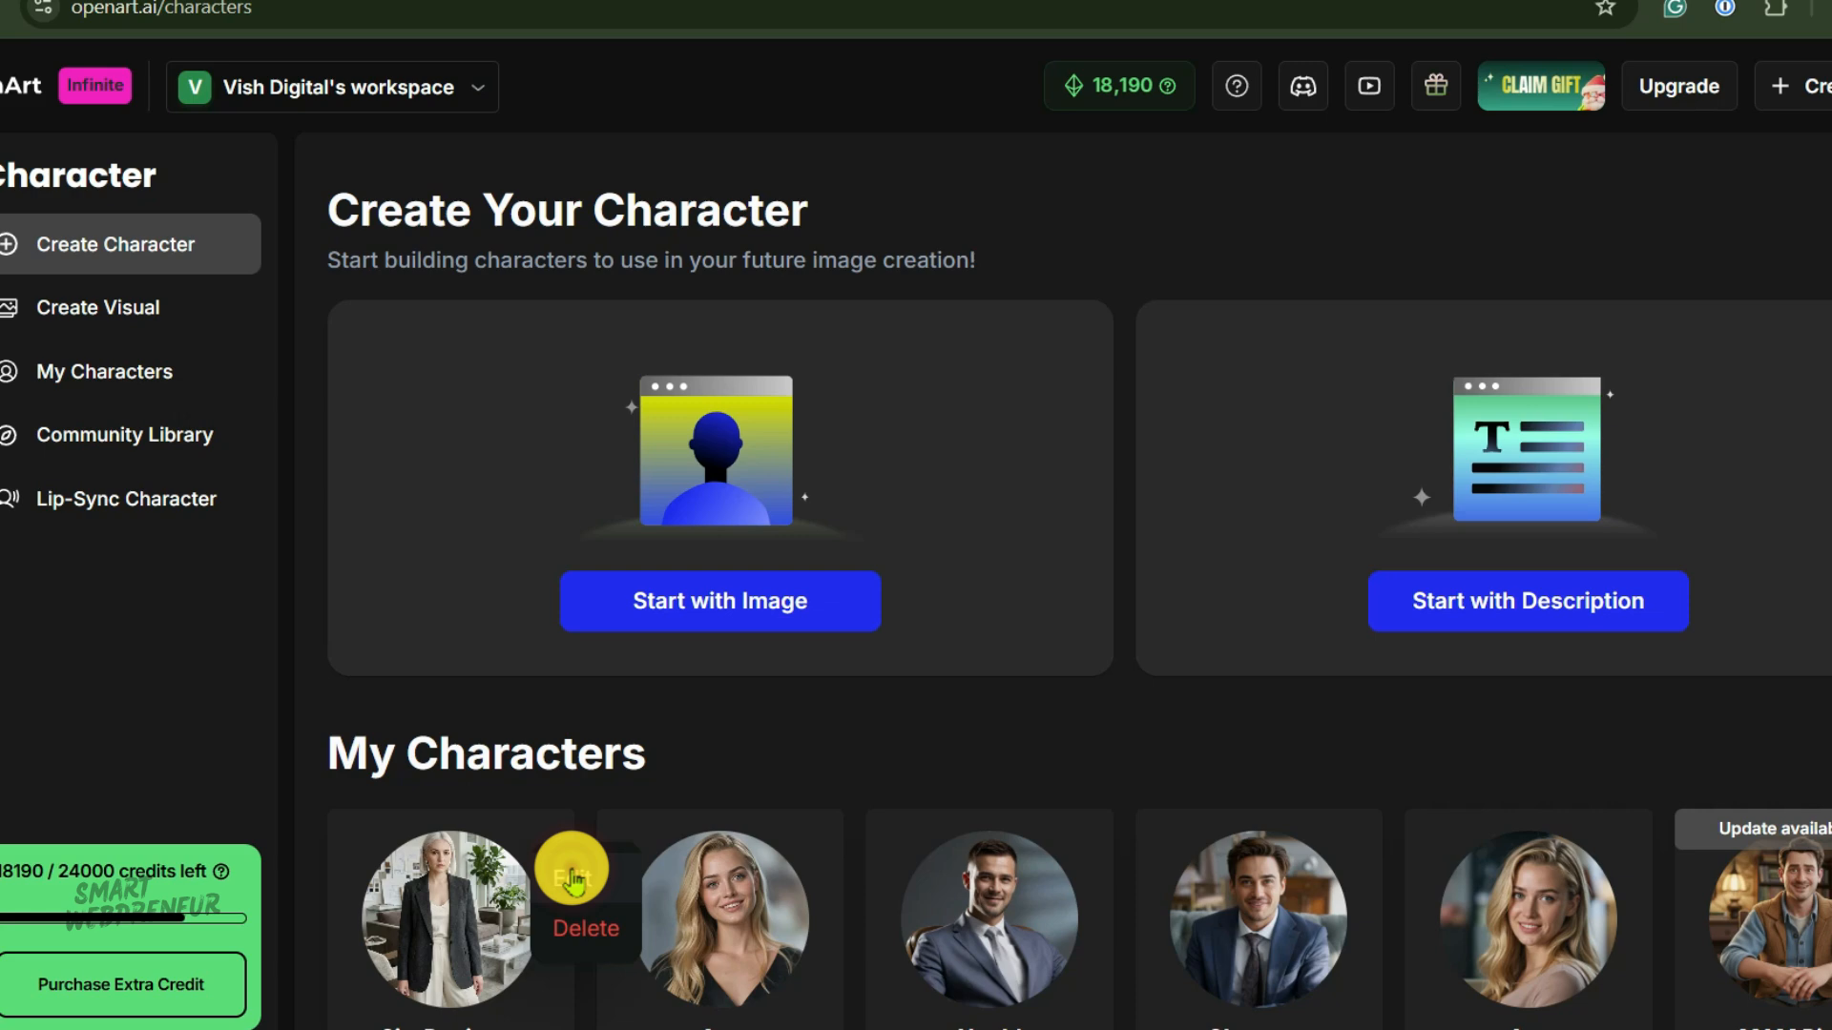
click(570, 875)
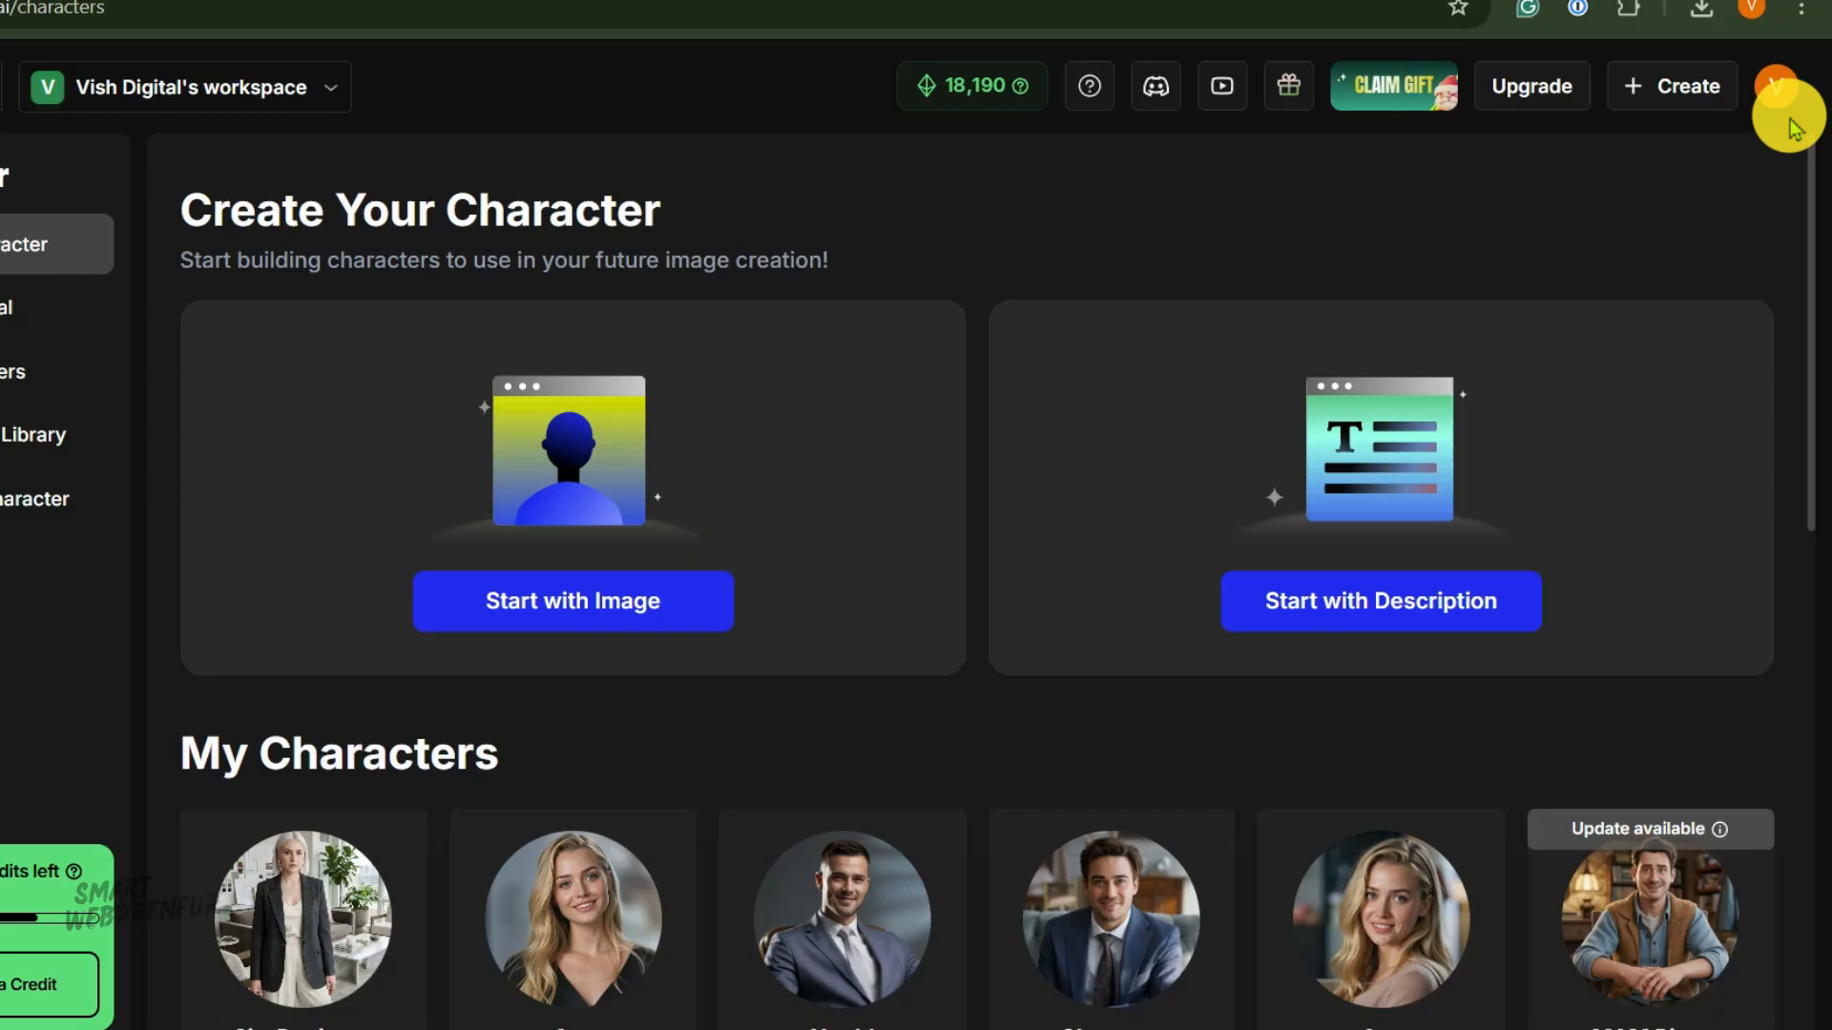
scroll(1102, 649, down, 2)
scroll(1102, 649, down, 1)
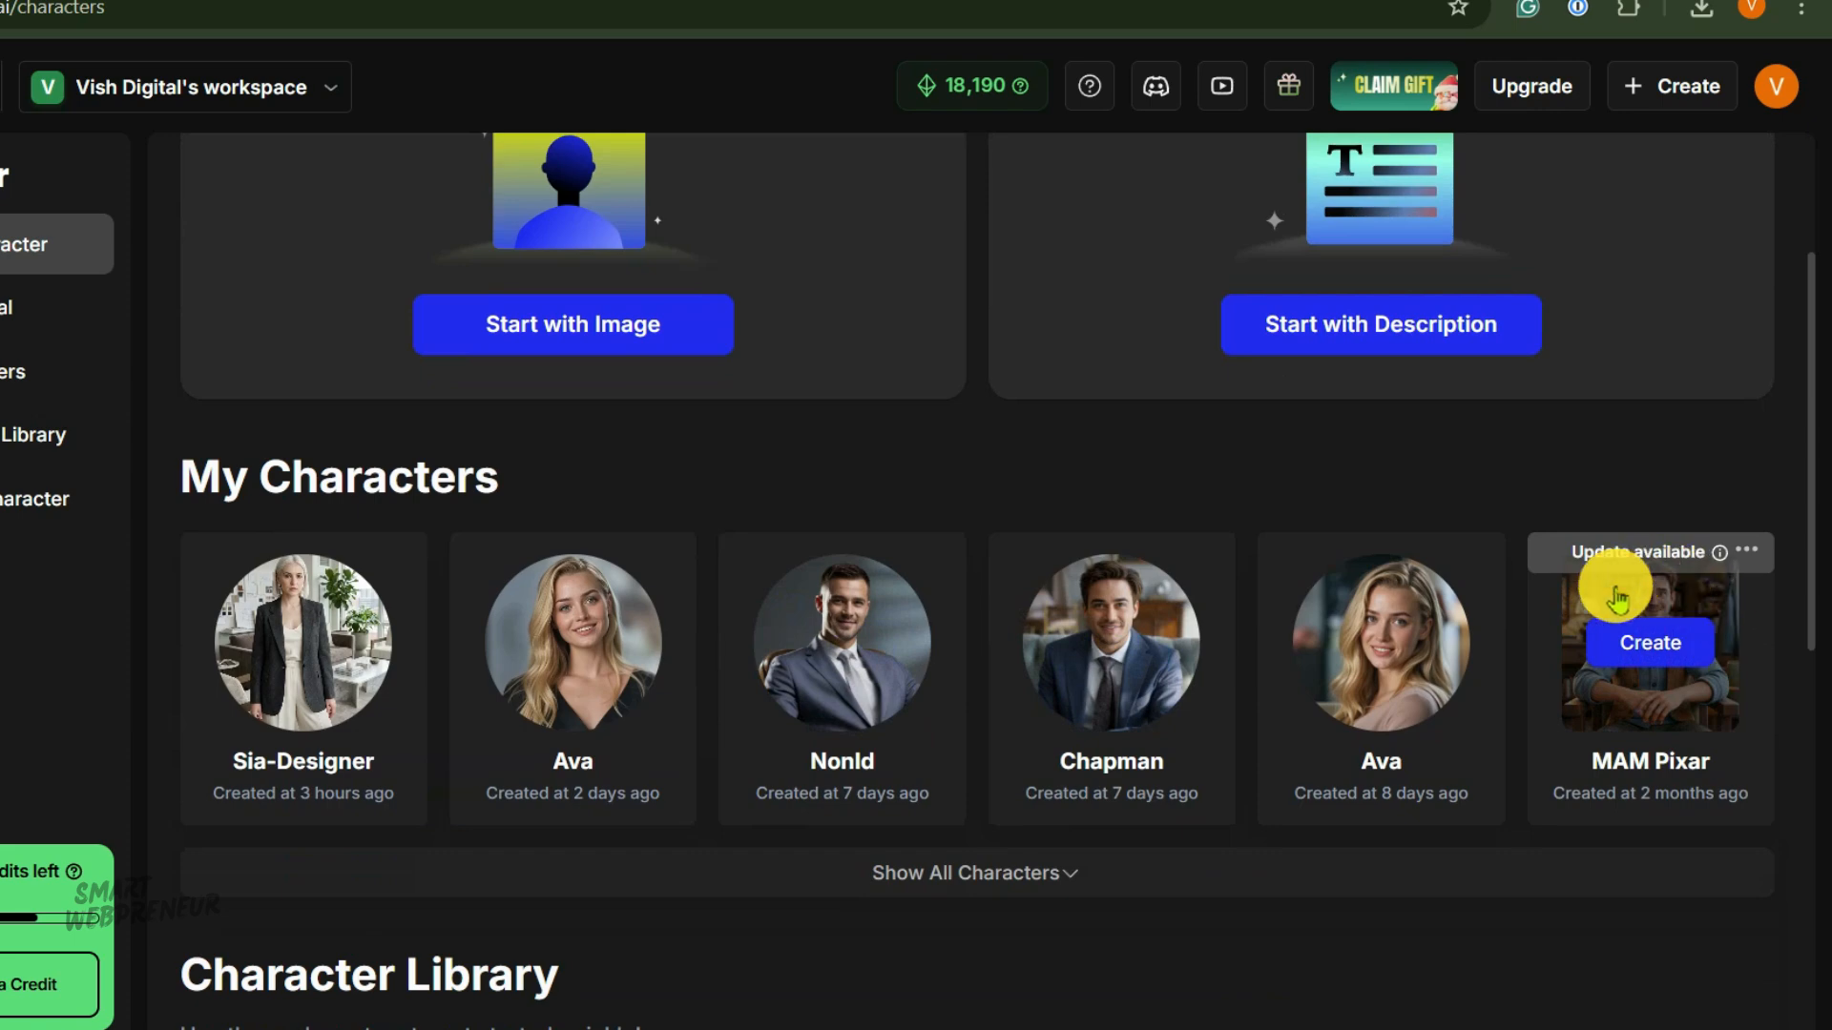
click(1010, 873)
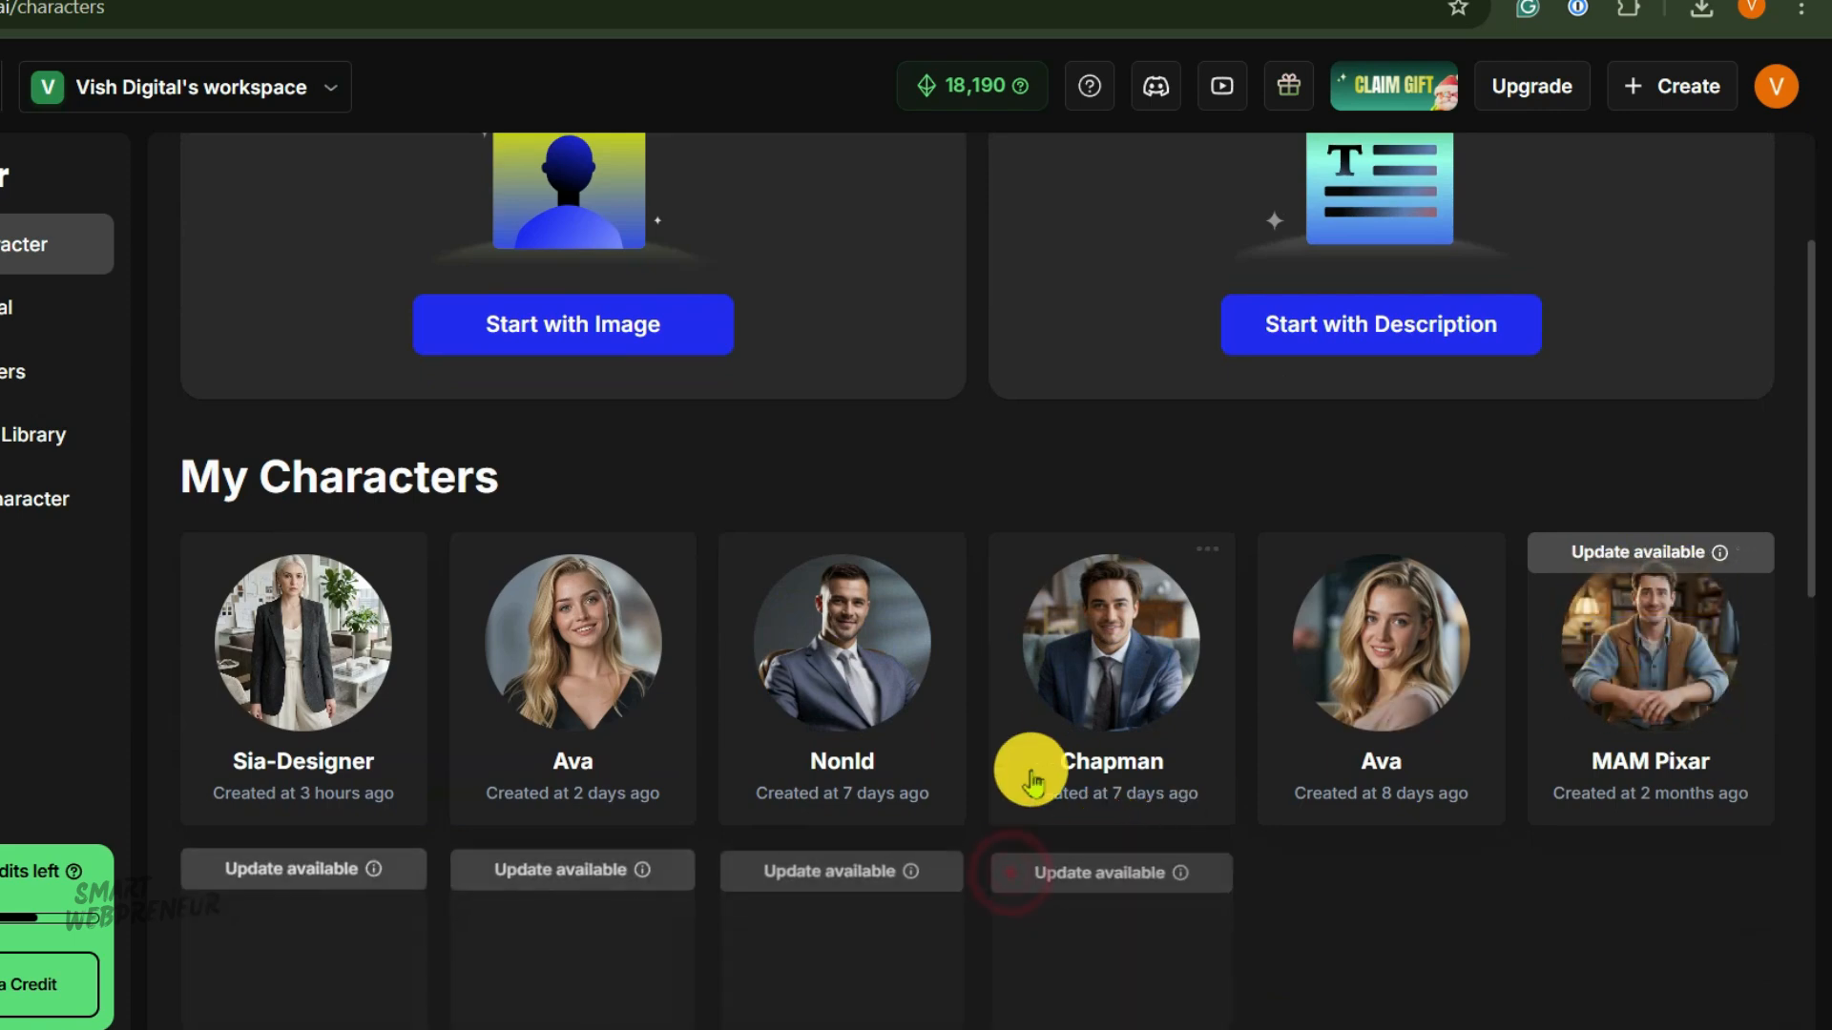
scroll(1036, 778, down, 4)
scroll(725, 608, up, 2)
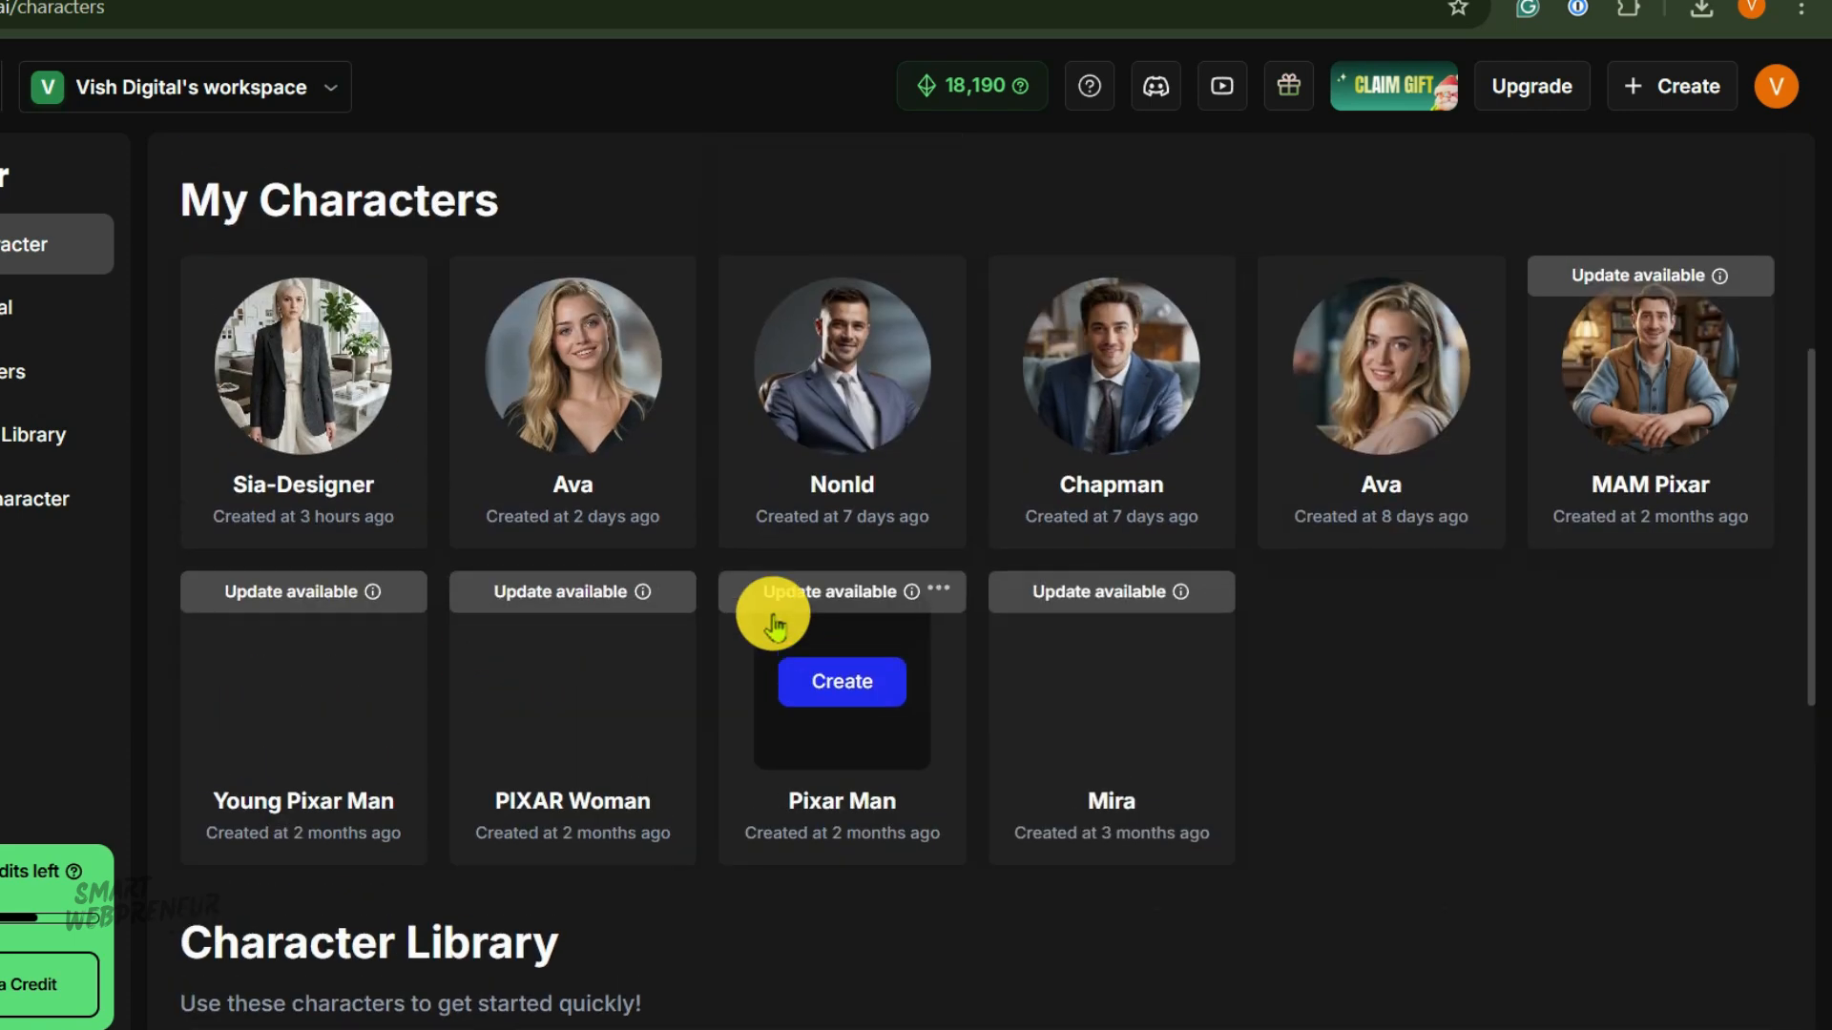
scroll(1260, 696, up, 3)
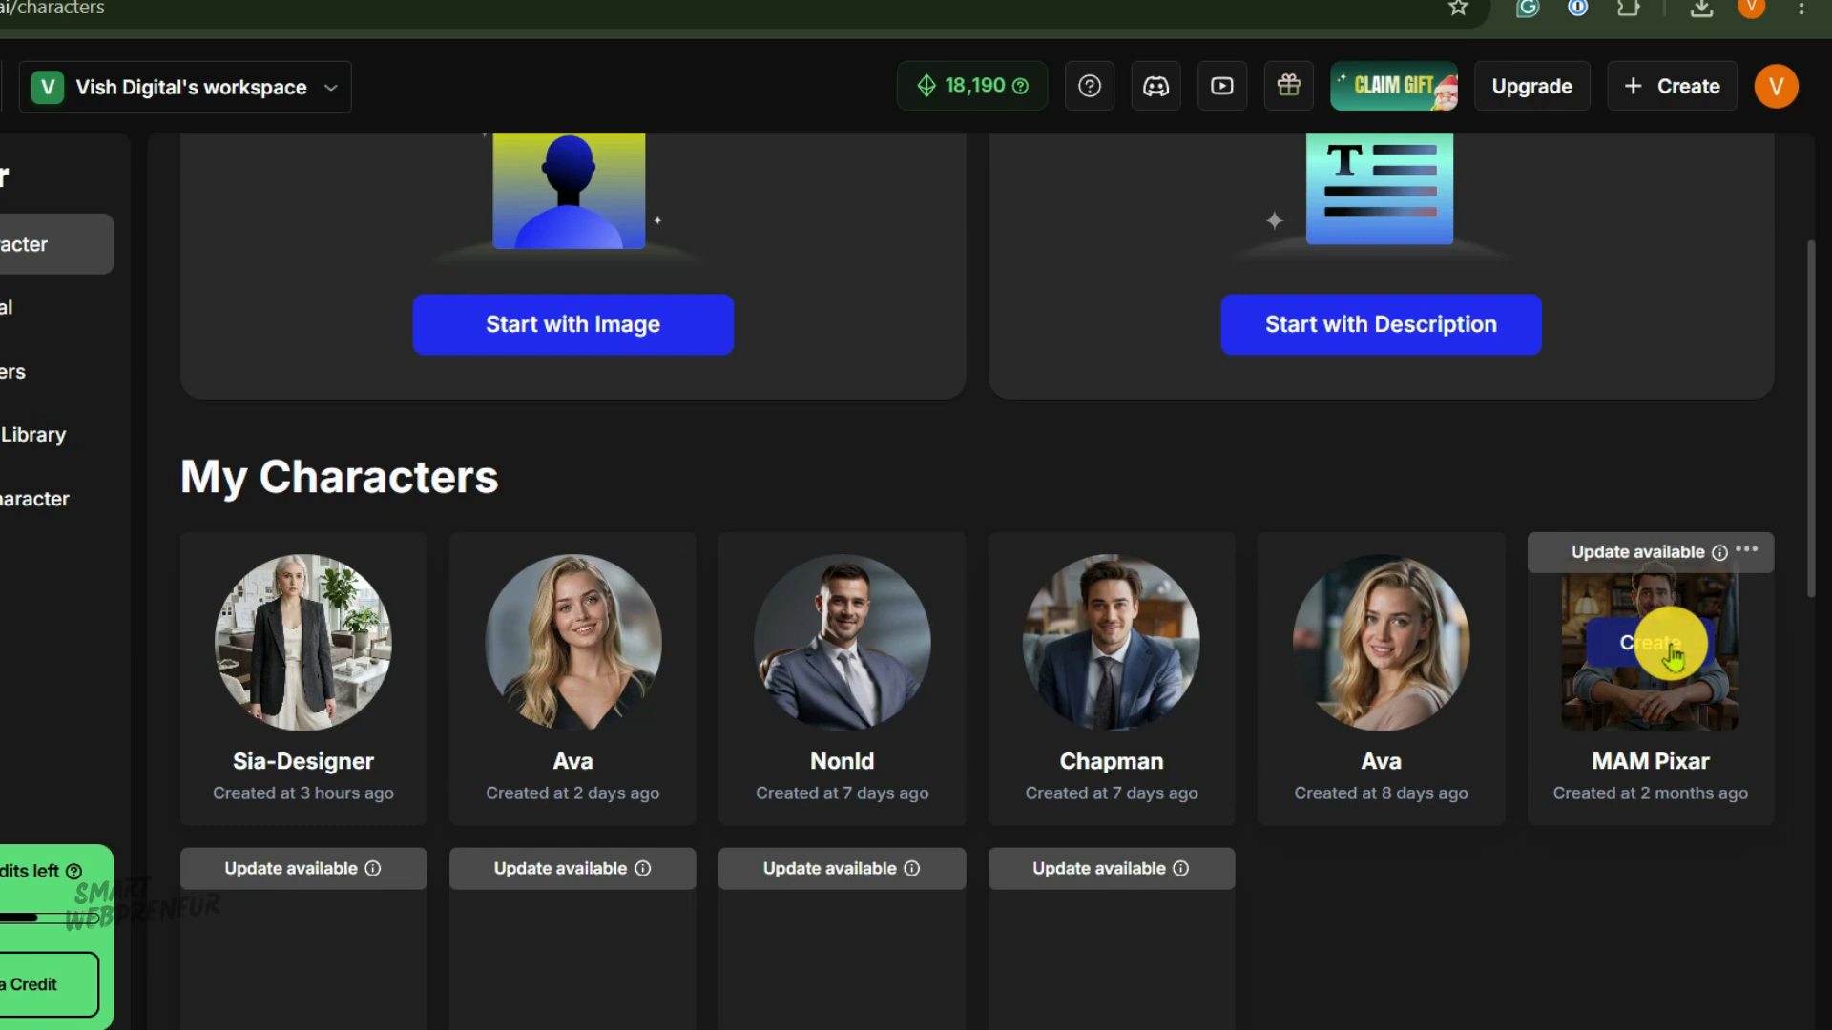
Open the home page and browse its creation options.
click(1668, 696)
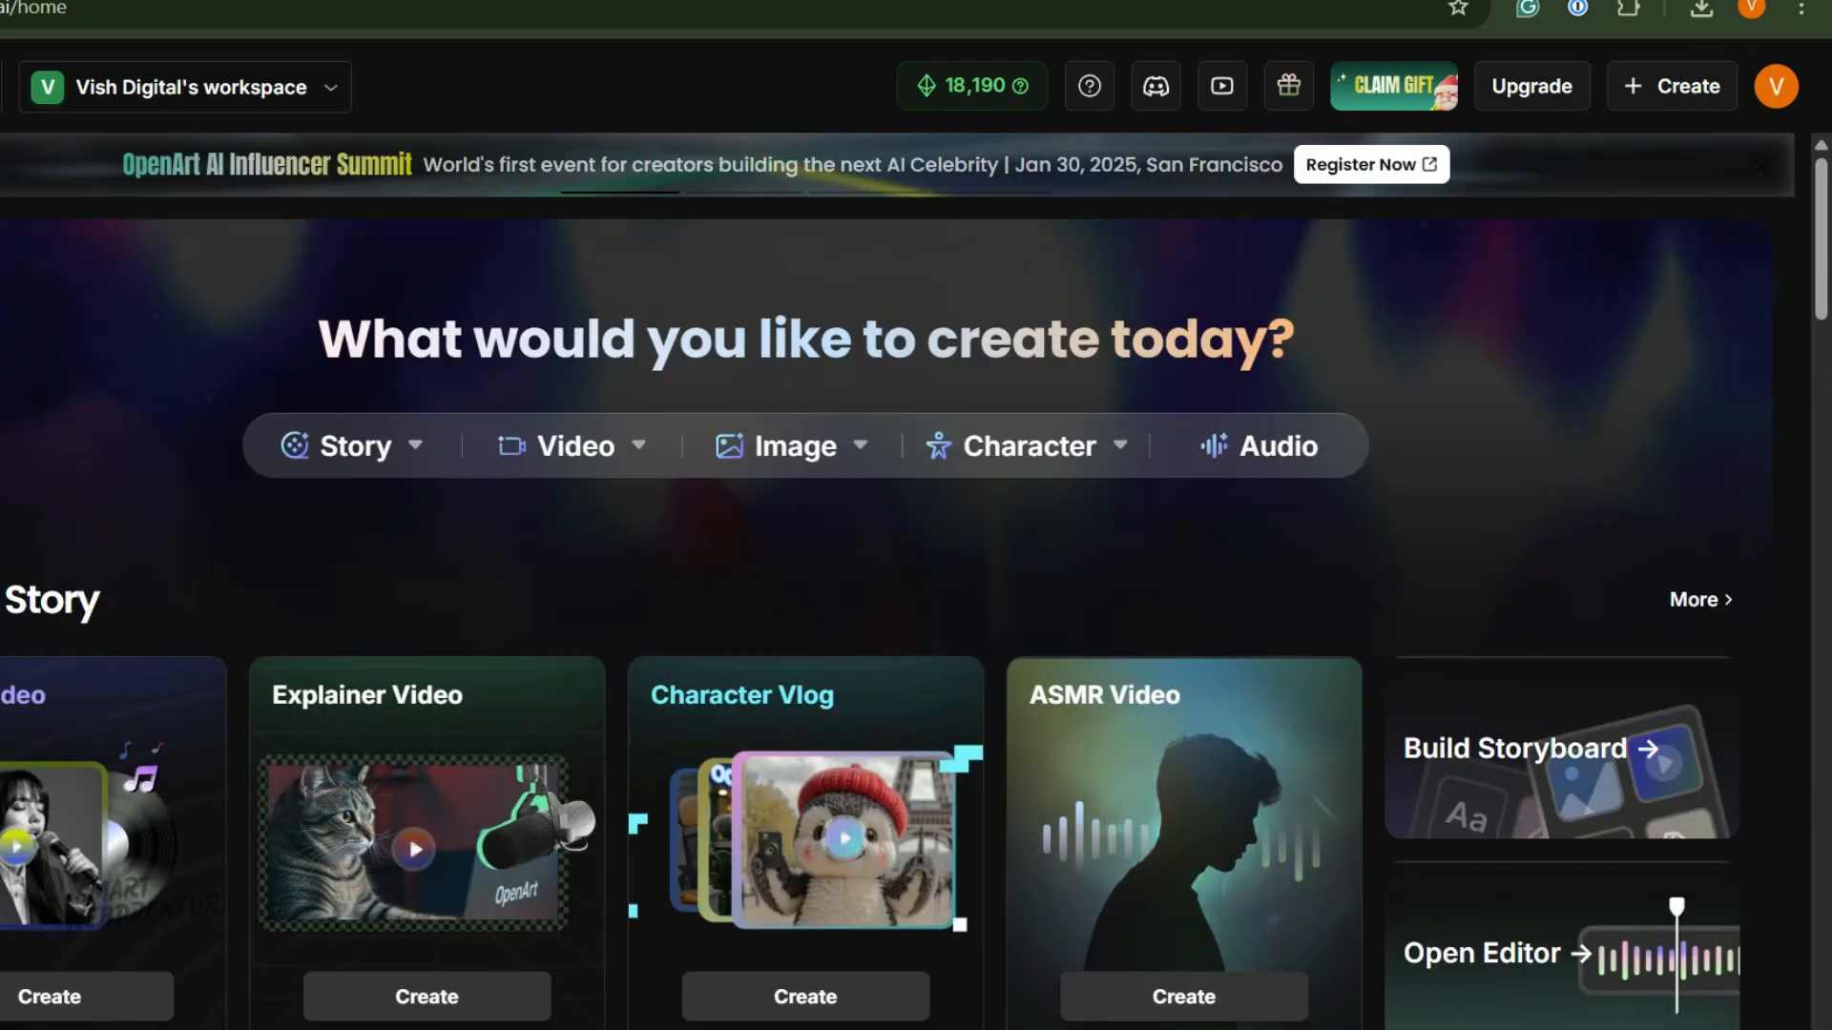
scroll(361, 634, down, 7)
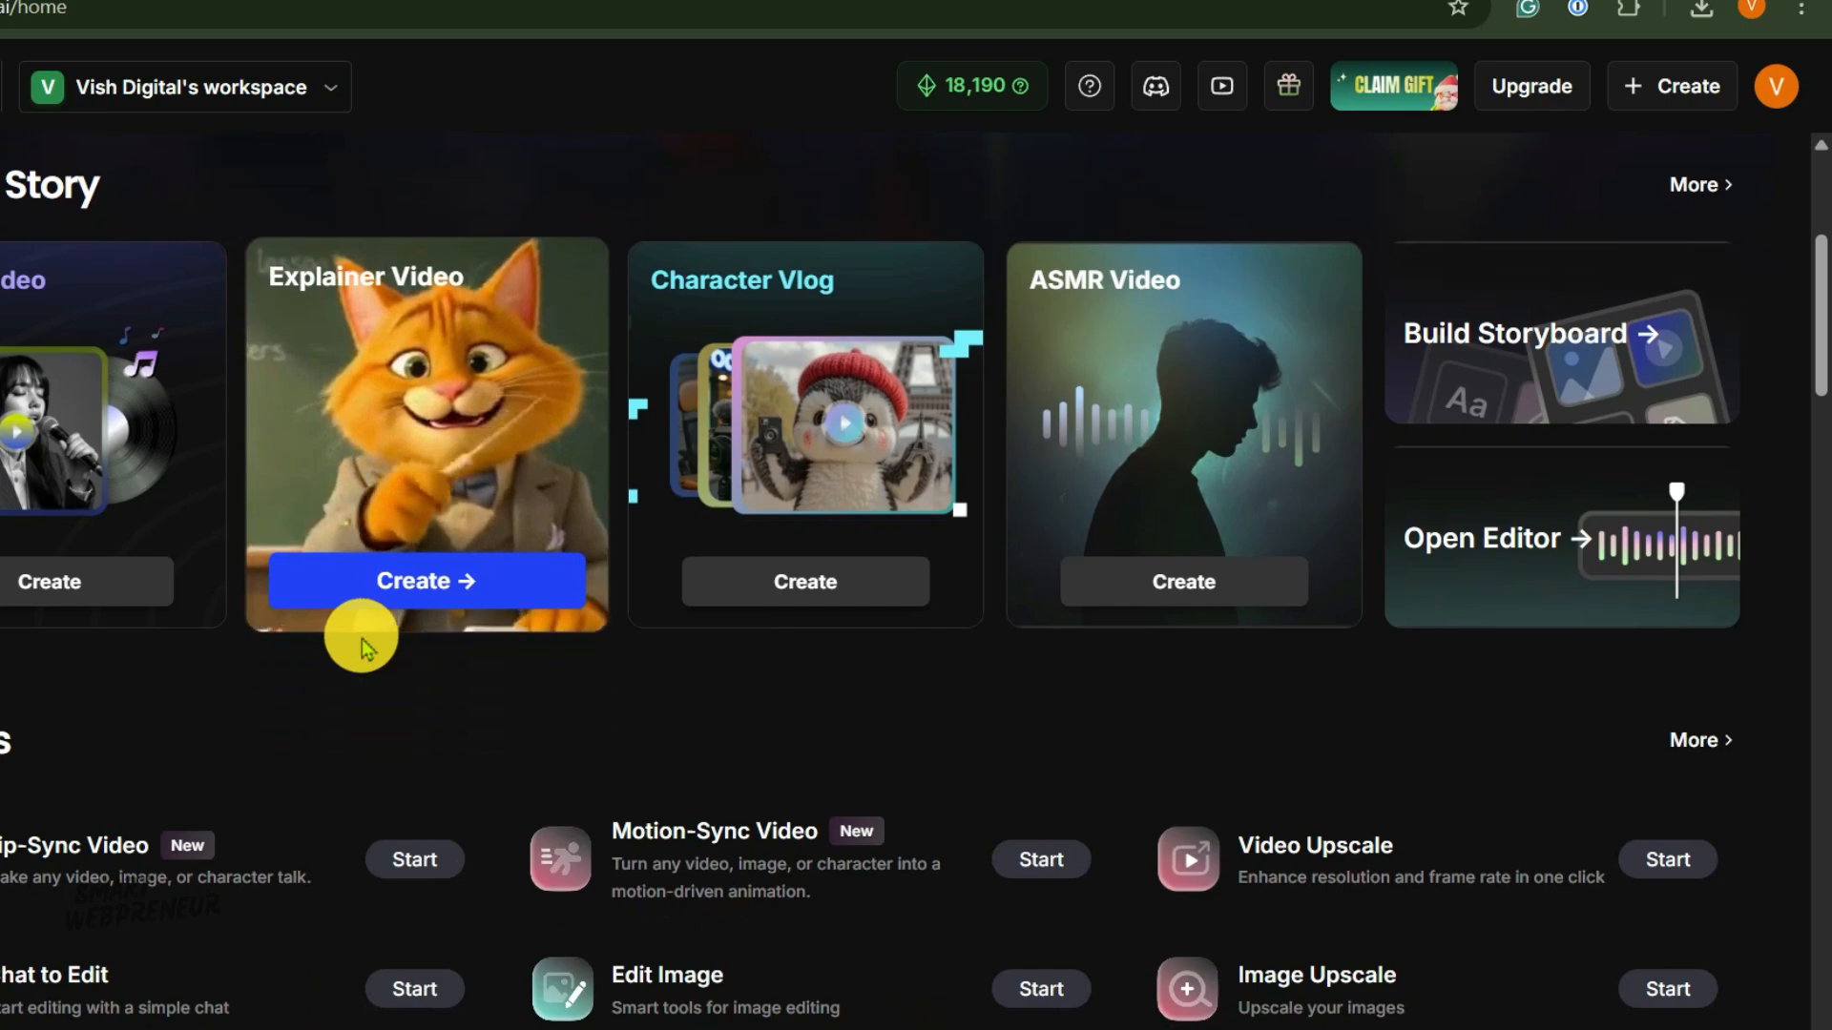
scroll(360, 630, up, 7)
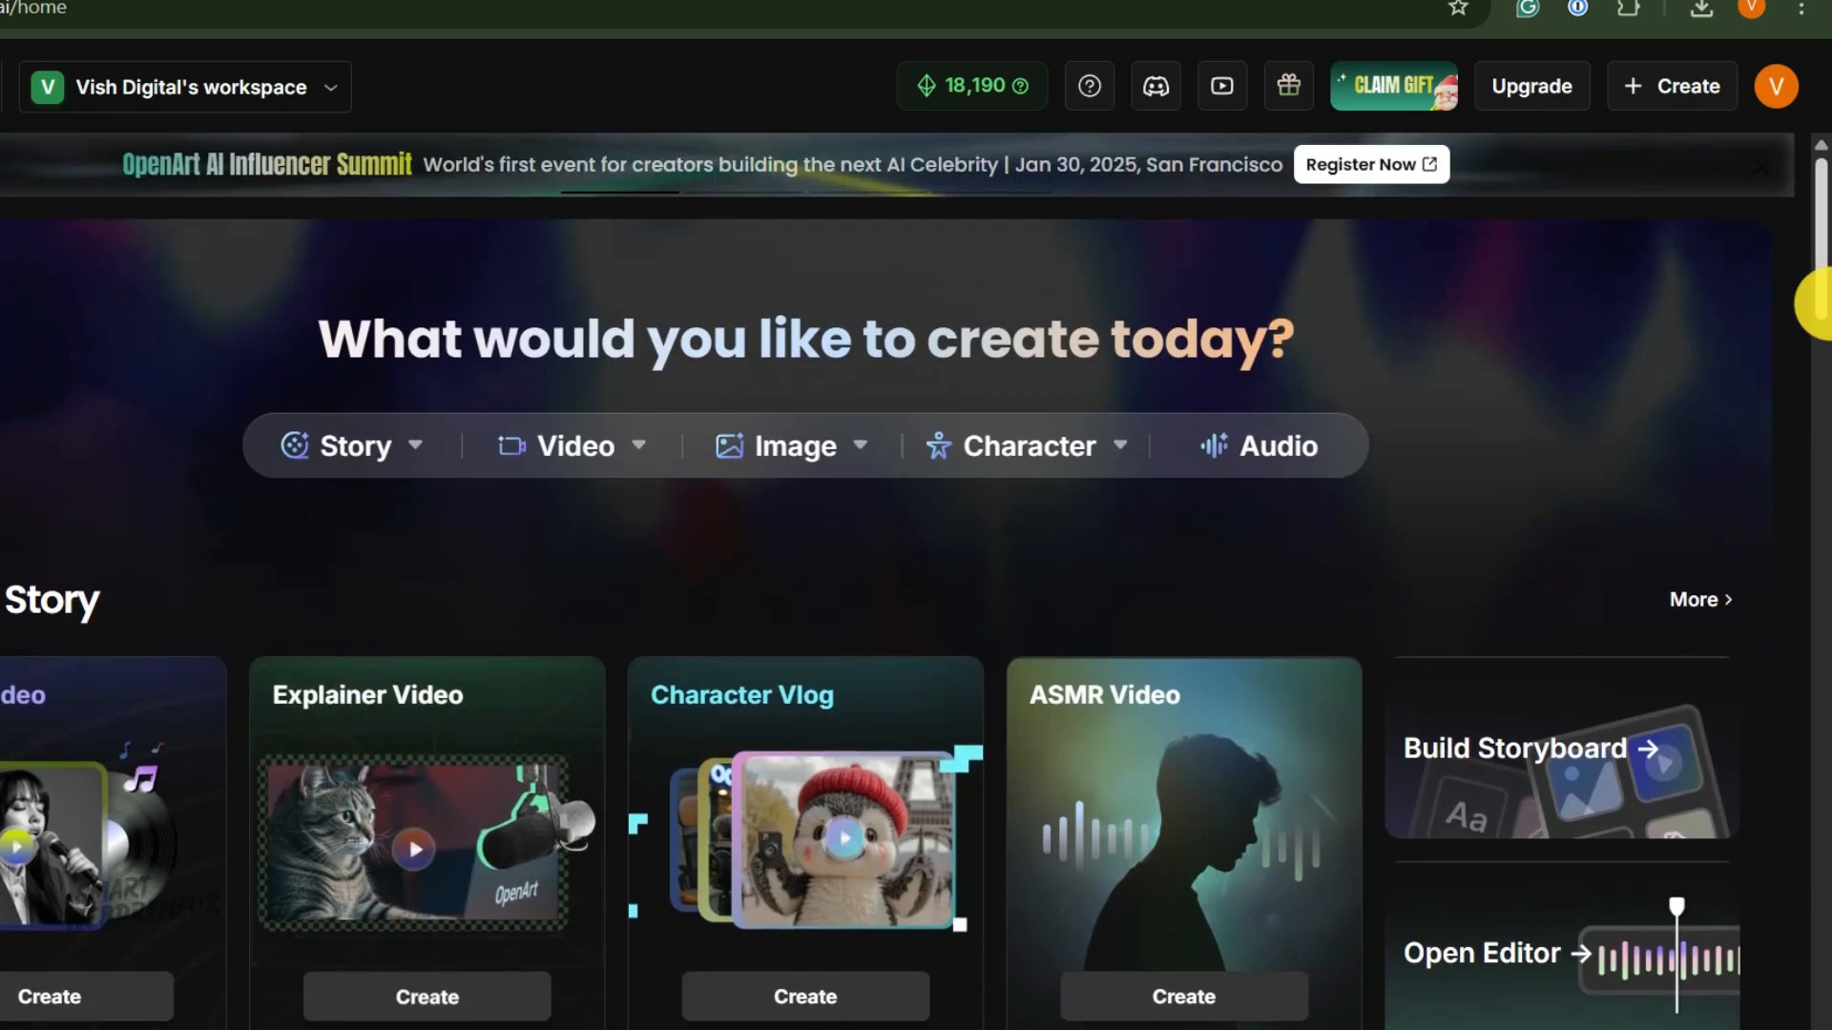